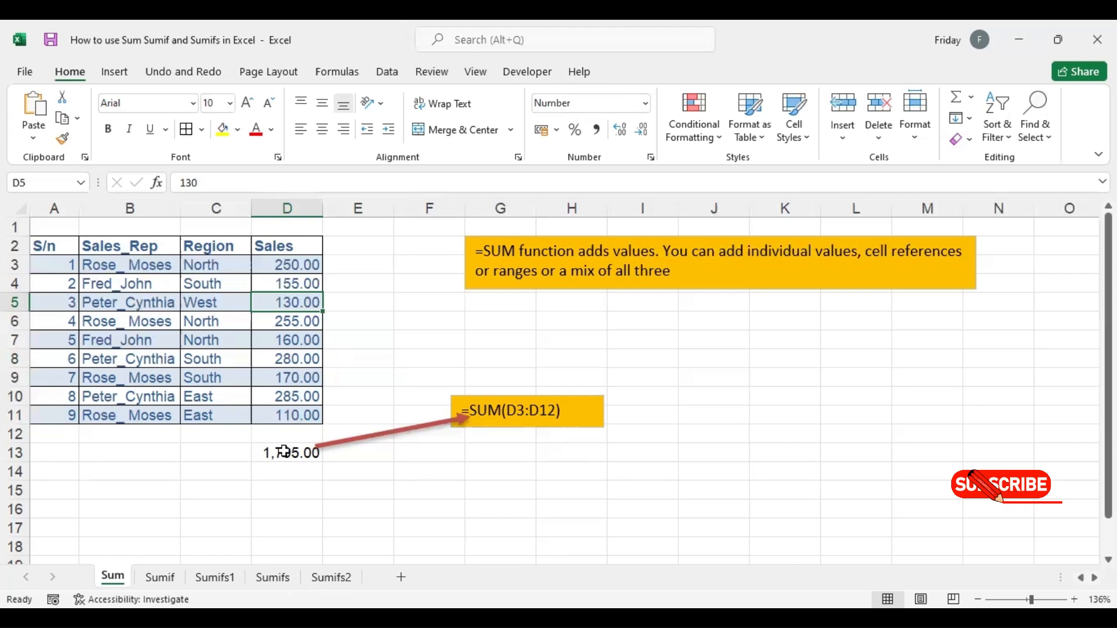
Step: Replace the total in D13 of the Sum sheet with the formula =SUM(D3:D11)
click(284, 451)
key(Delete)
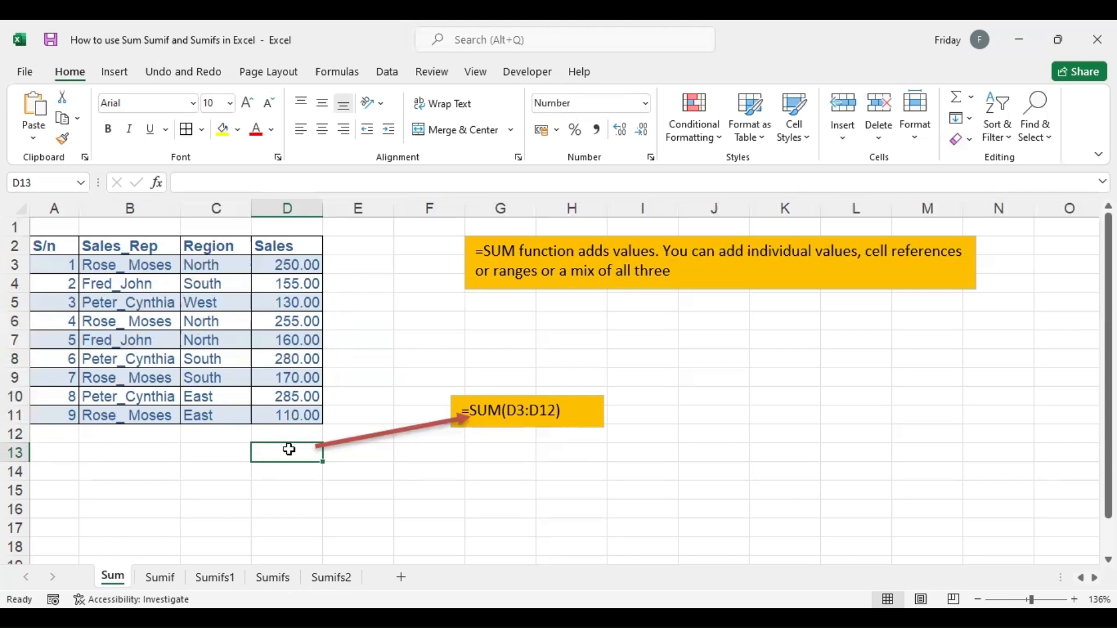
text(=)
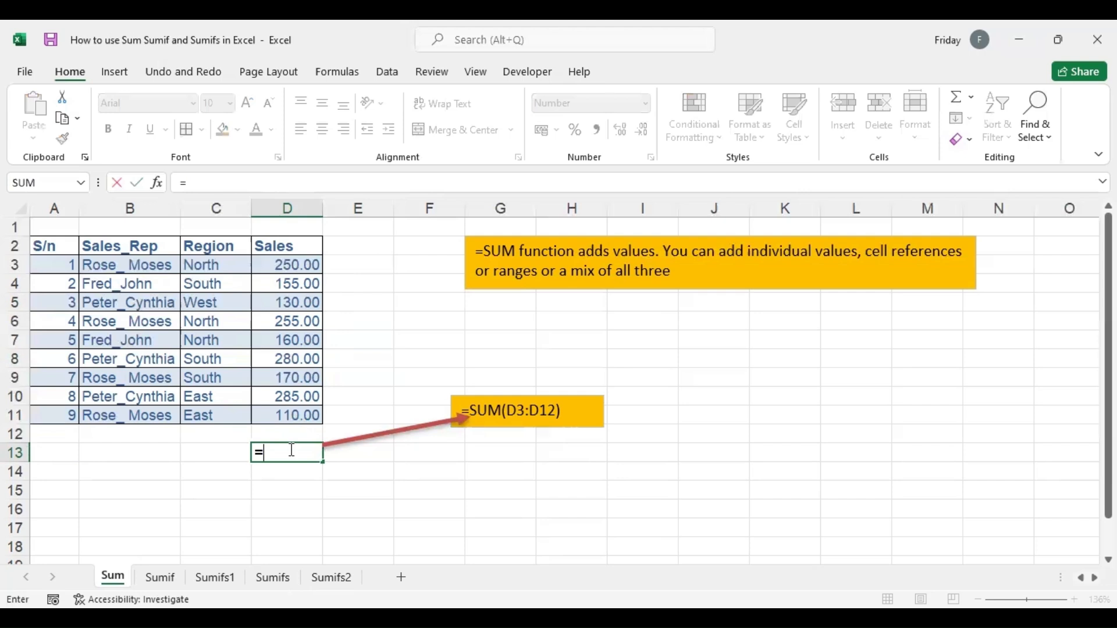
text(sum)
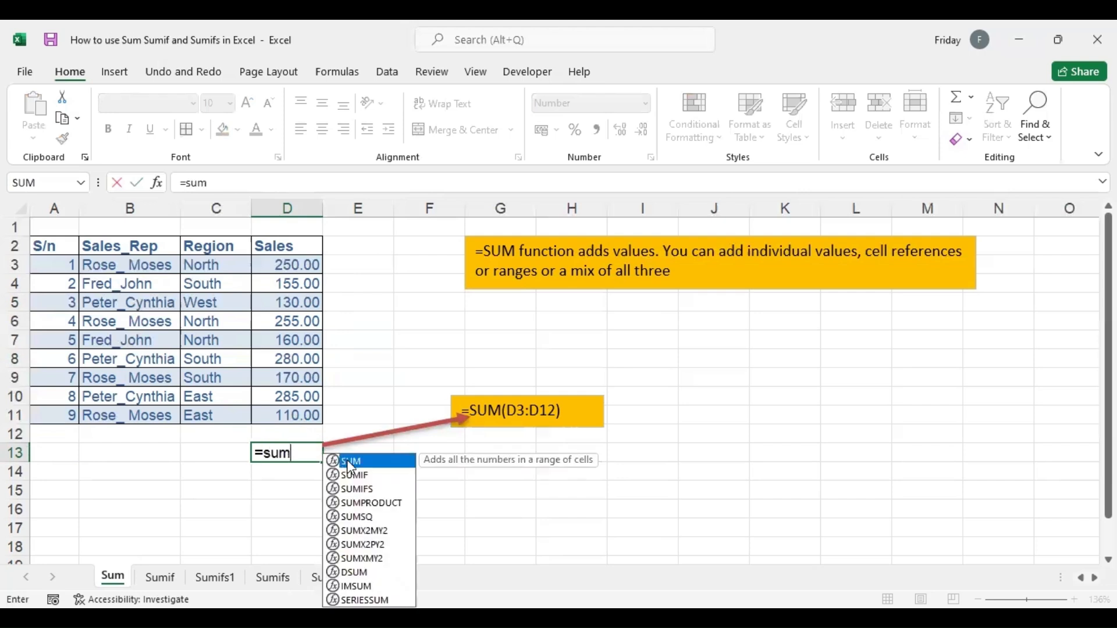
key(Tab)
click(281, 262)
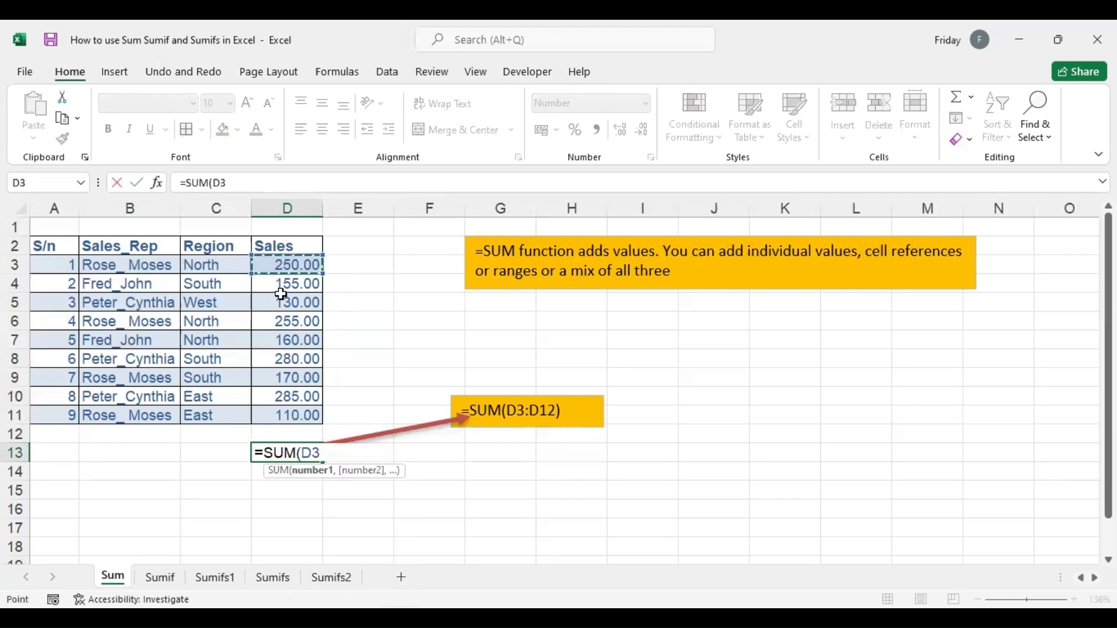
shift+click(286, 411)
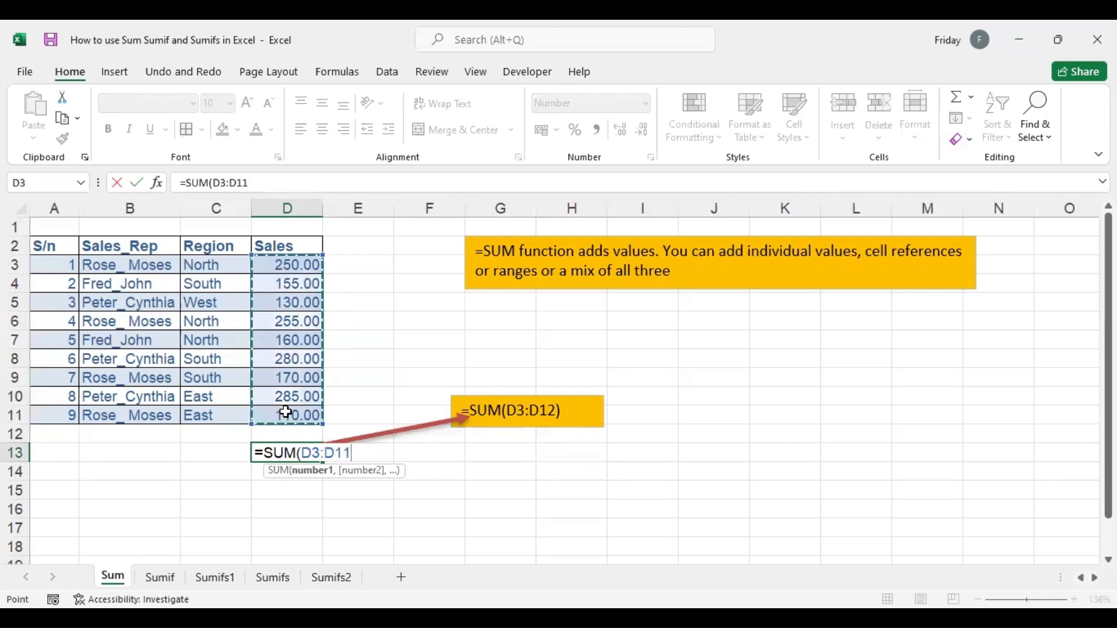
key(Return)
click(288, 451)
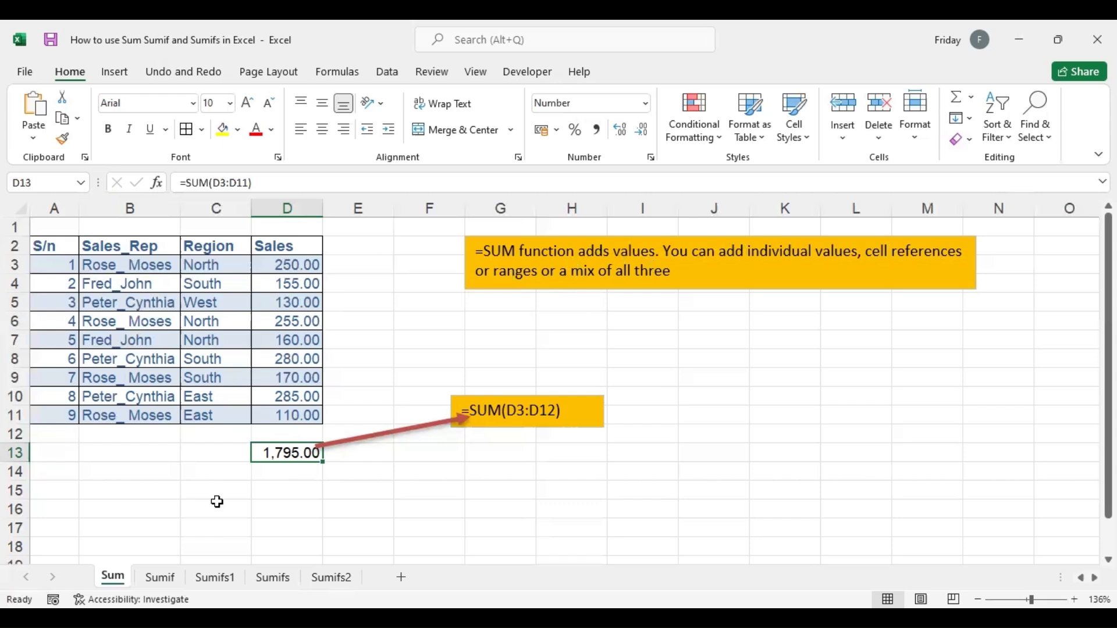
Step: On the Sumif sheet, total the North region's sales in H4 with =SUMIF(C4:C12,G4,D4:D12)
click(165, 581)
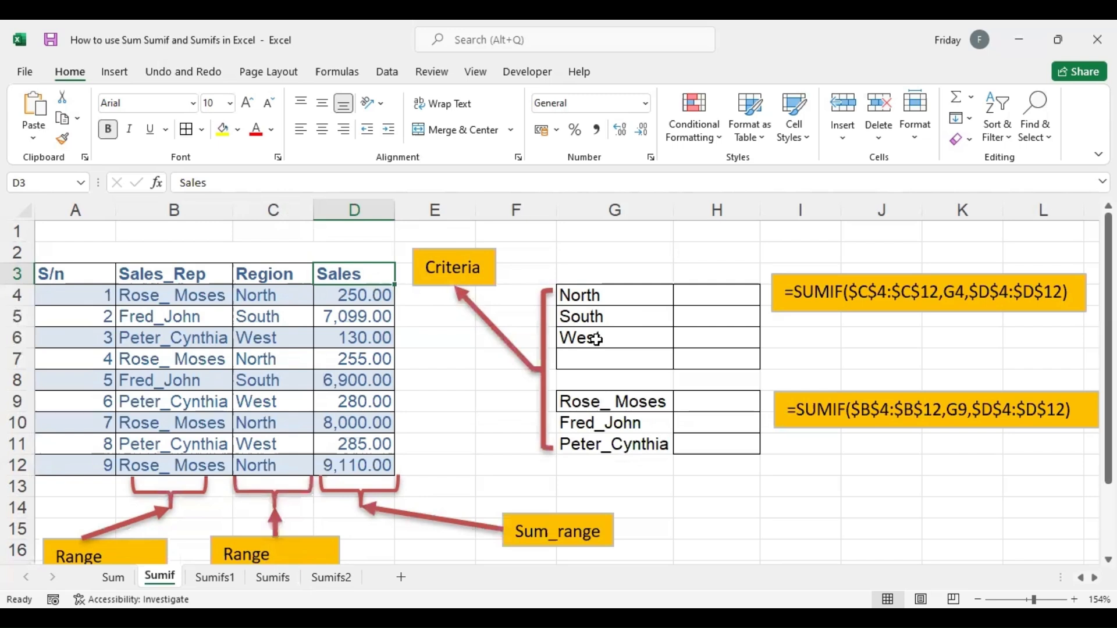
click(703, 301)
text(=)
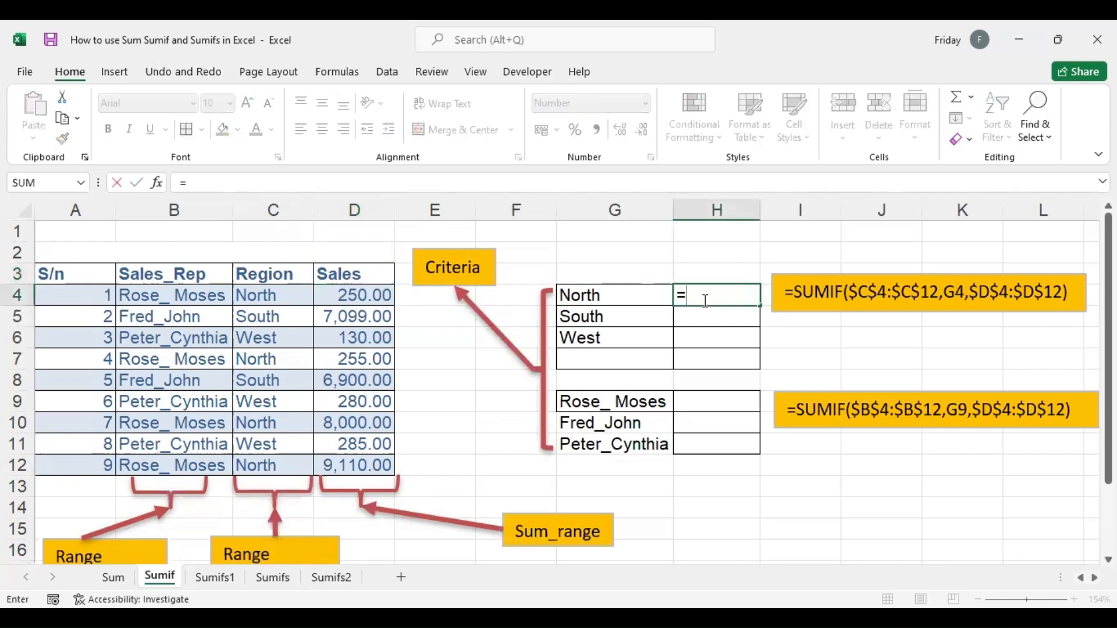
text(sumif)
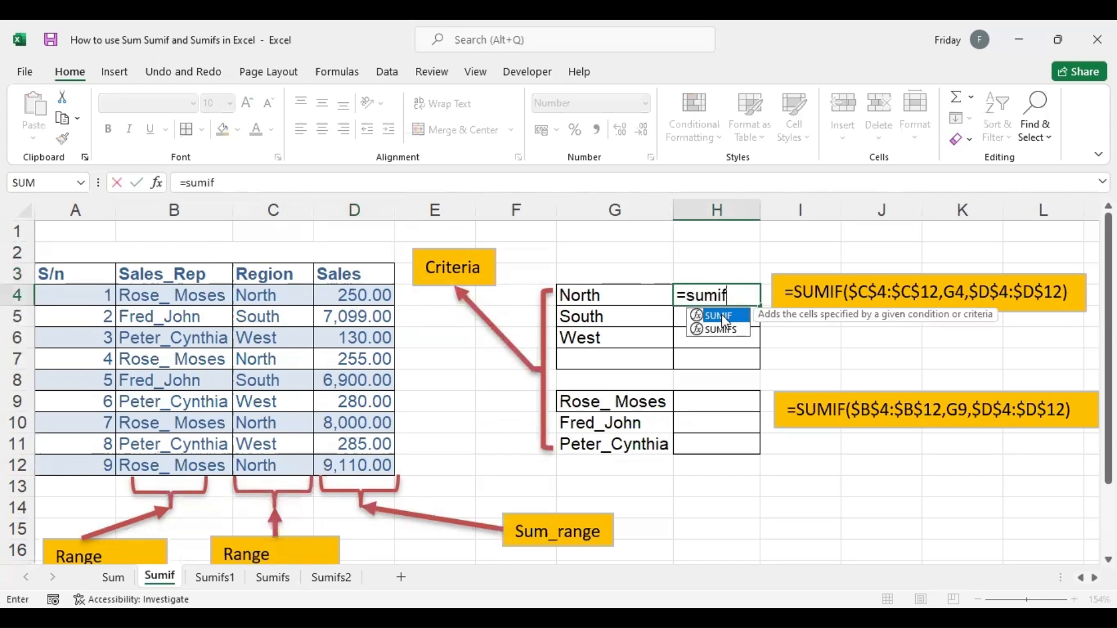
key(Tab)
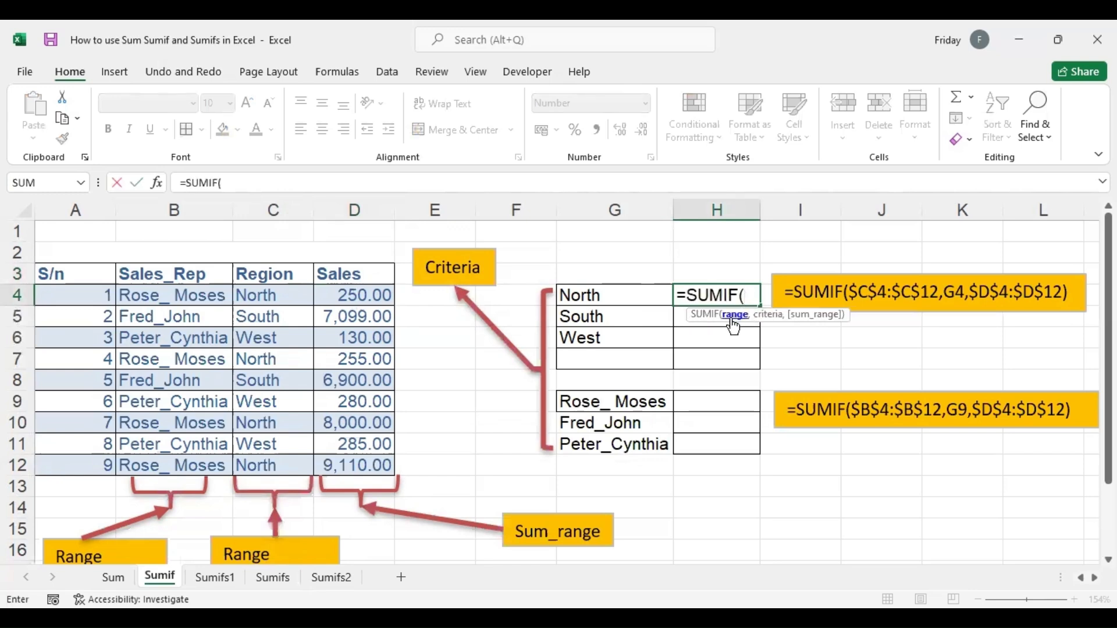
drag(263, 291, 271, 470)
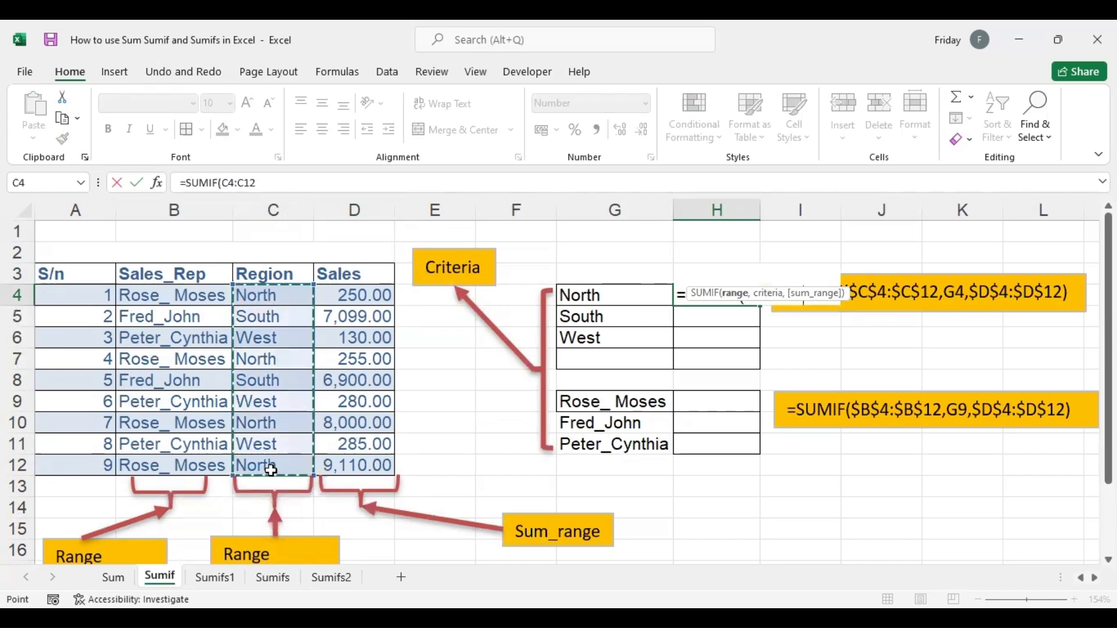
text(,)
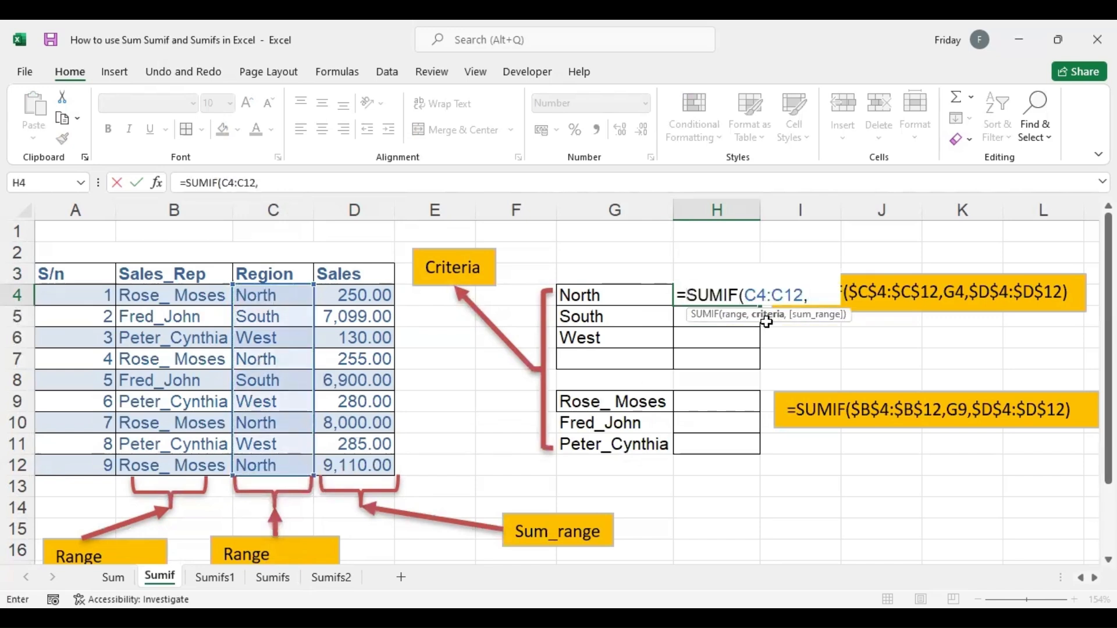
click(593, 298)
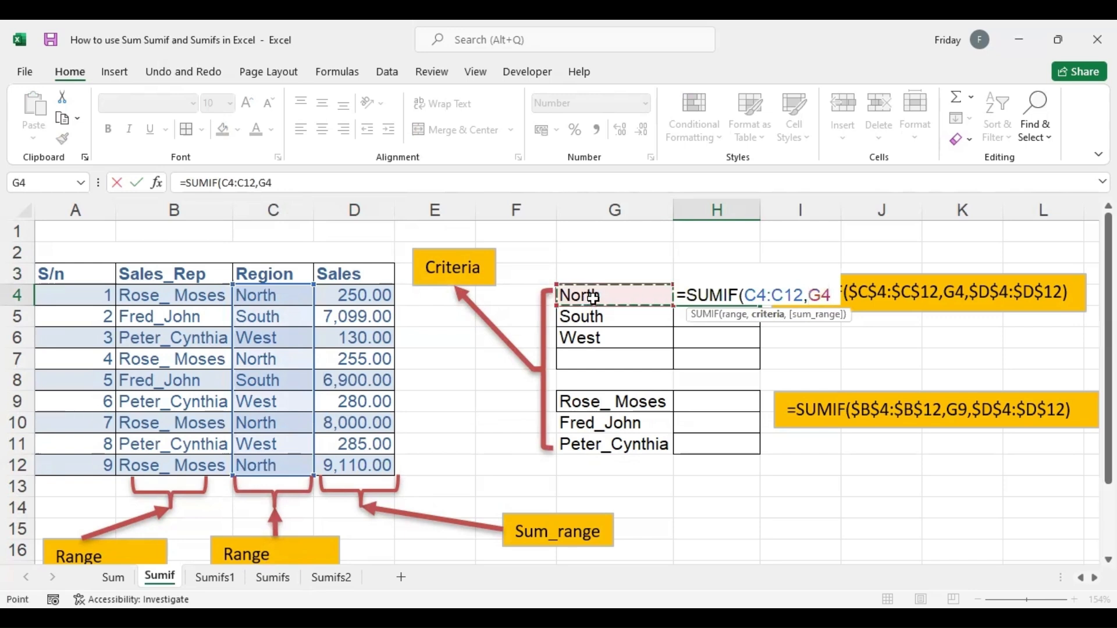
text(,)
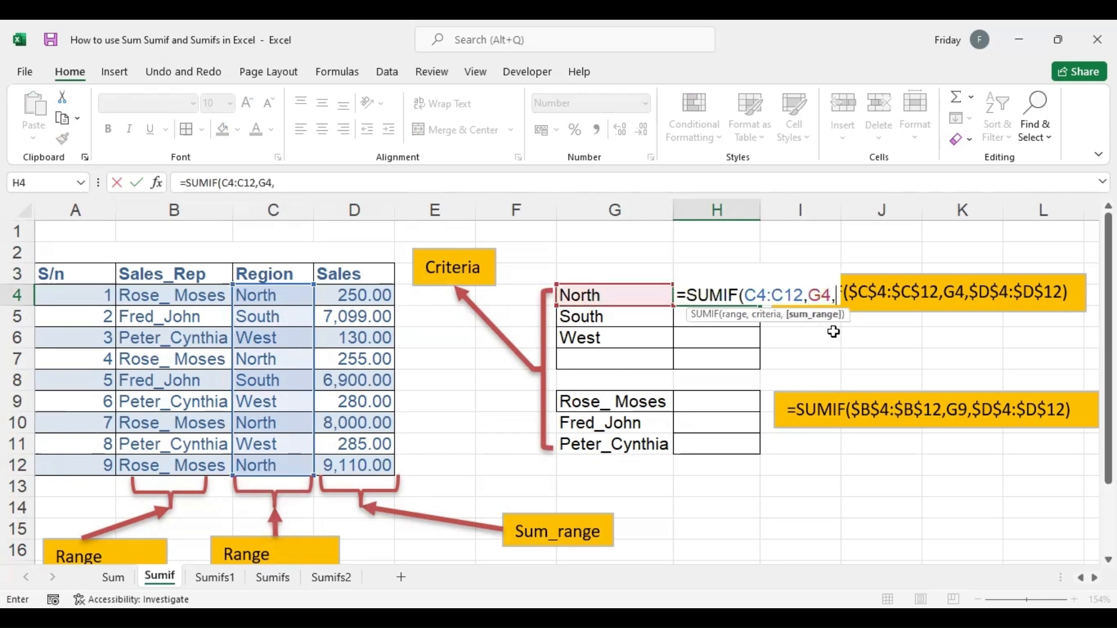
click(367, 295)
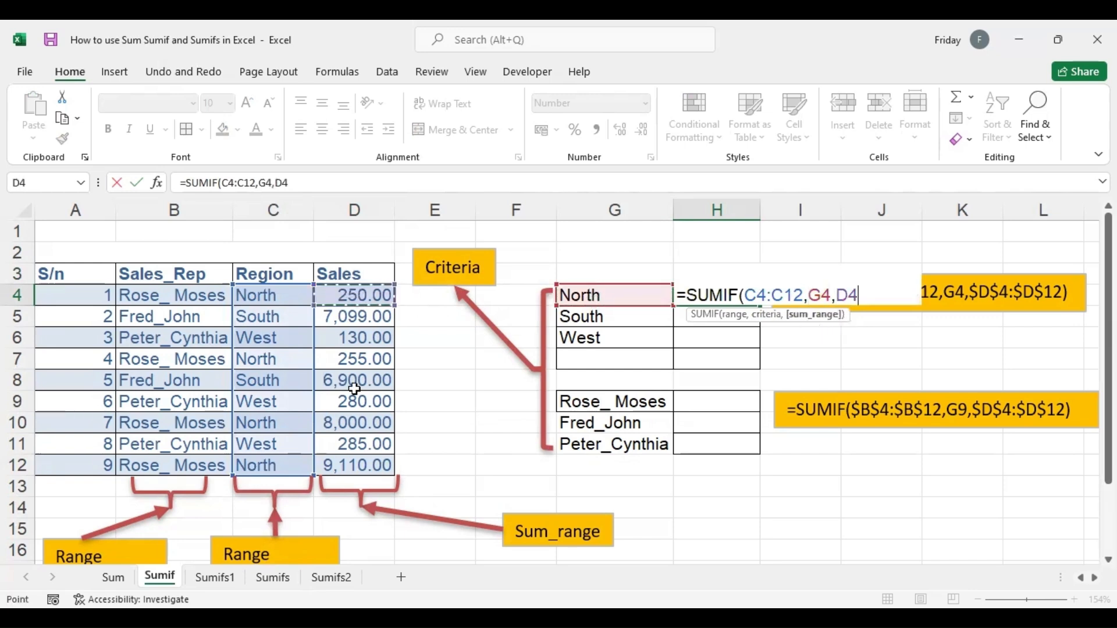
shift+click(372, 469)
key(Return)
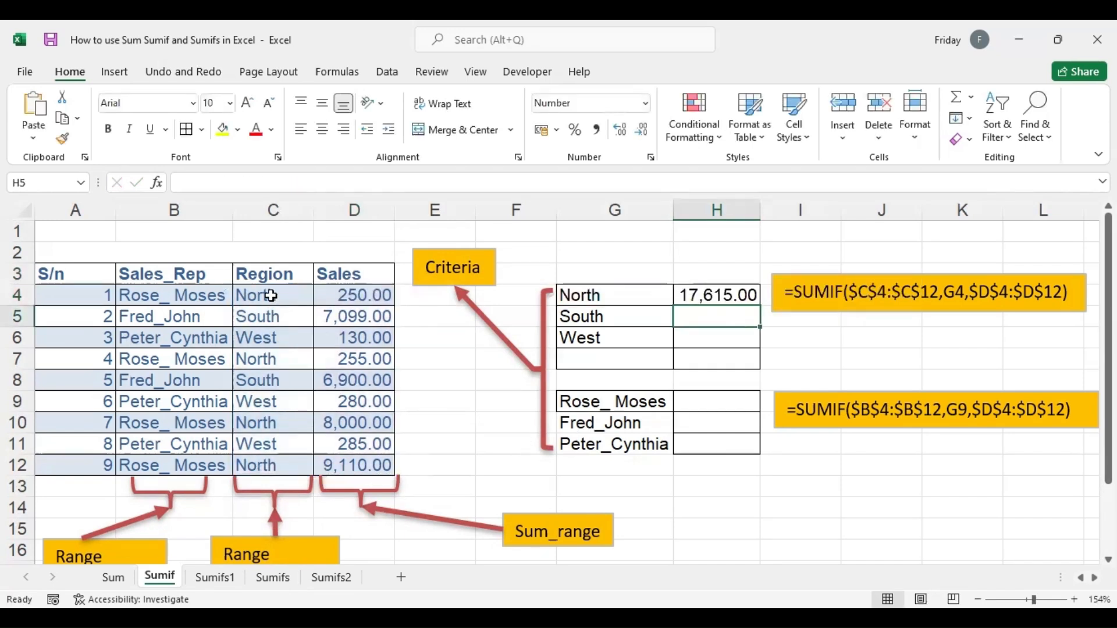
Step: Fill the Region and Sales cells of all four North rows (4, 7, 10 and 12) with yellow
drag(267, 294, 344, 295)
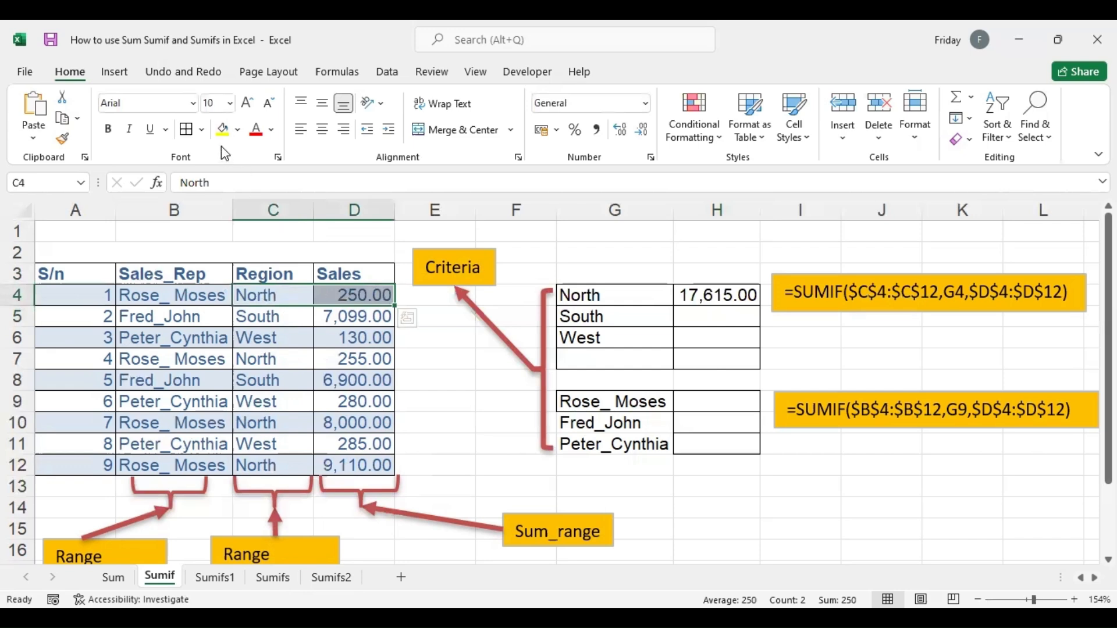
click(223, 130)
drag(270, 358, 339, 355)
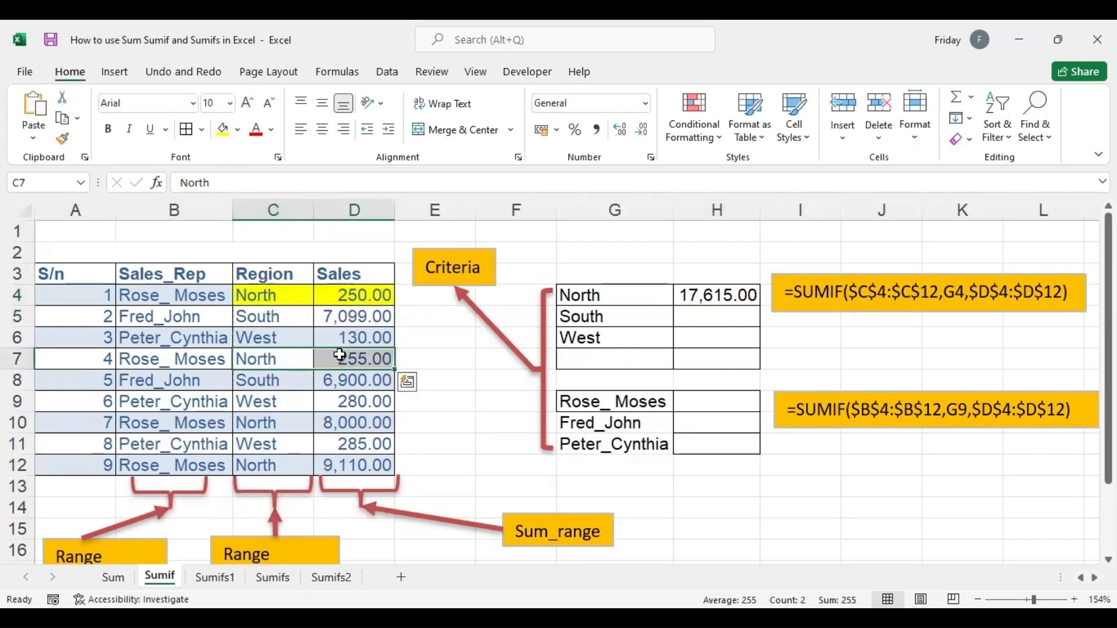
click(223, 129)
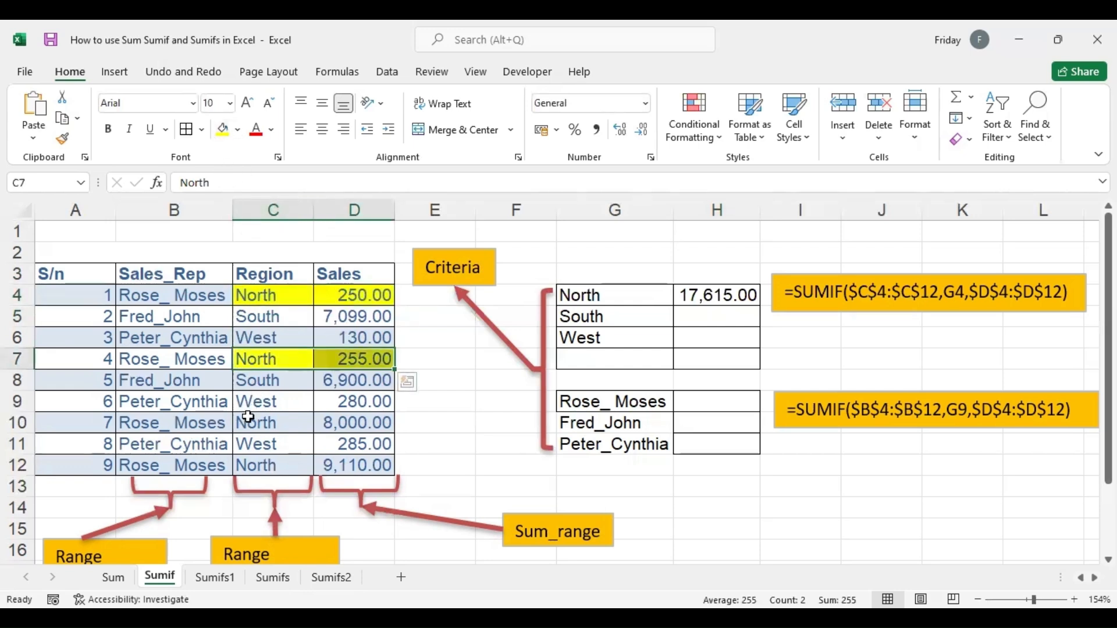
drag(256, 422, 350, 422)
click(227, 130)
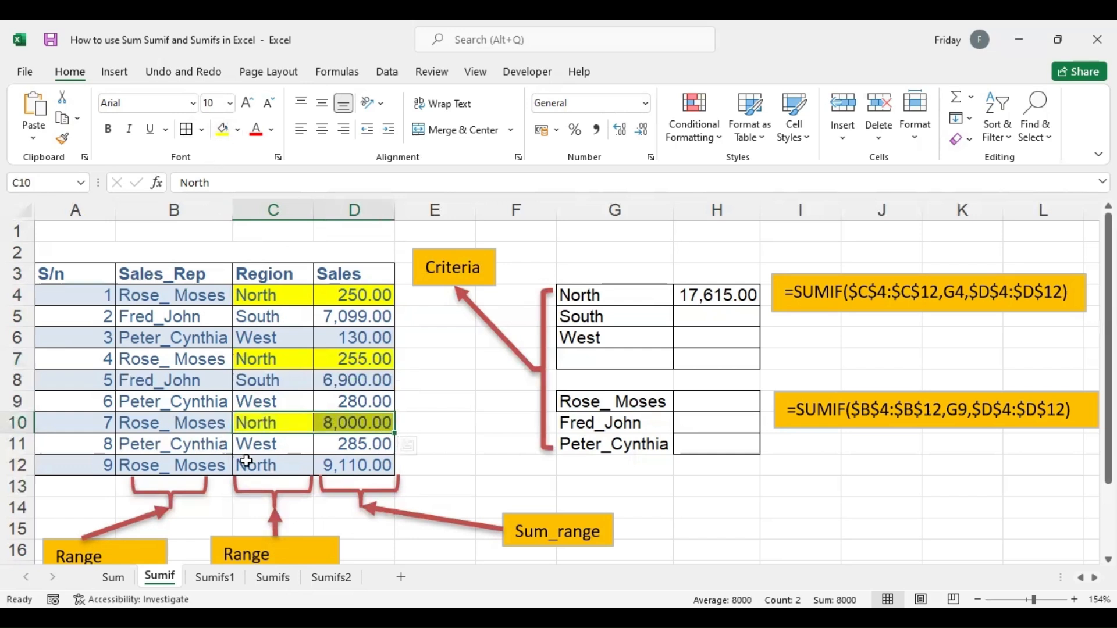
drag(250, 464, 364, 465)
click(223, 130)
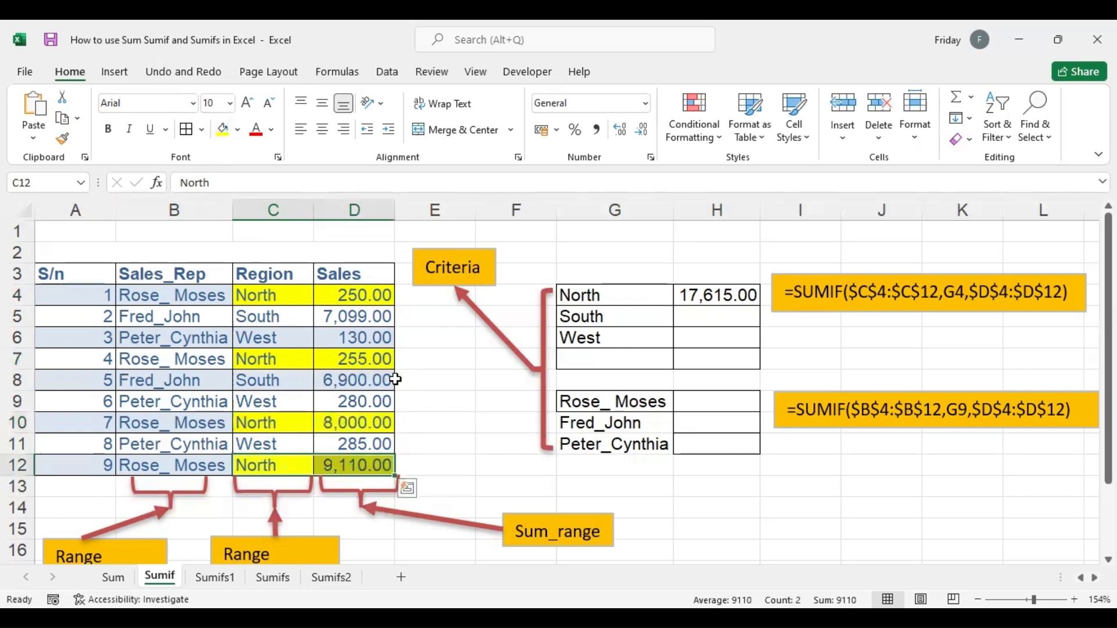
Step: Examine the region criteria in column G and the ranges referenced by the SUMIF formula in H4
click(717, 294)
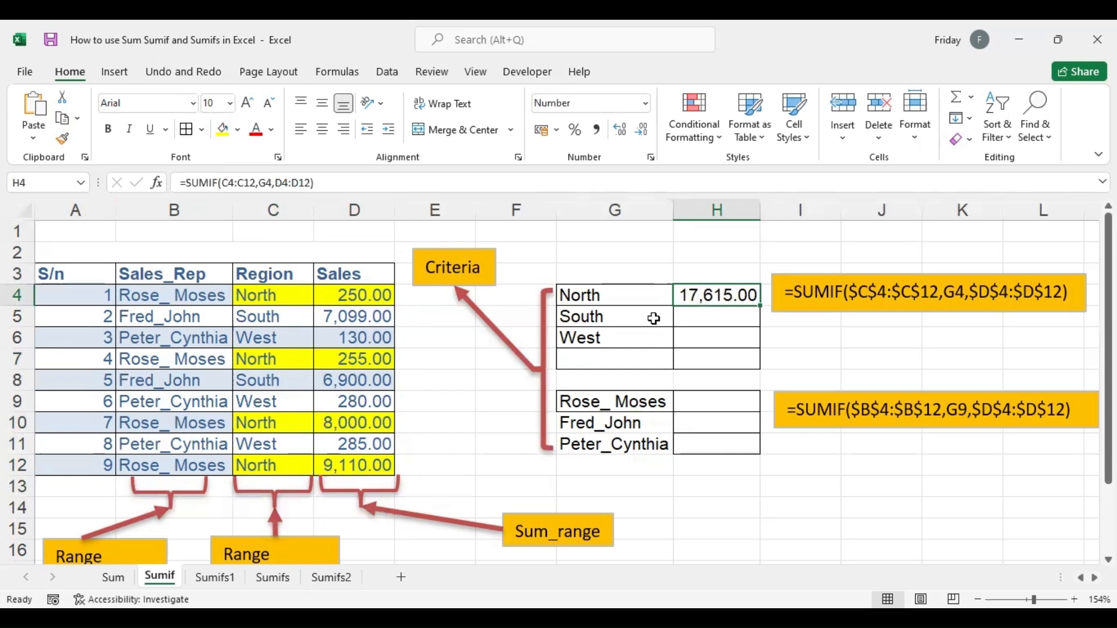
click(622, 317)
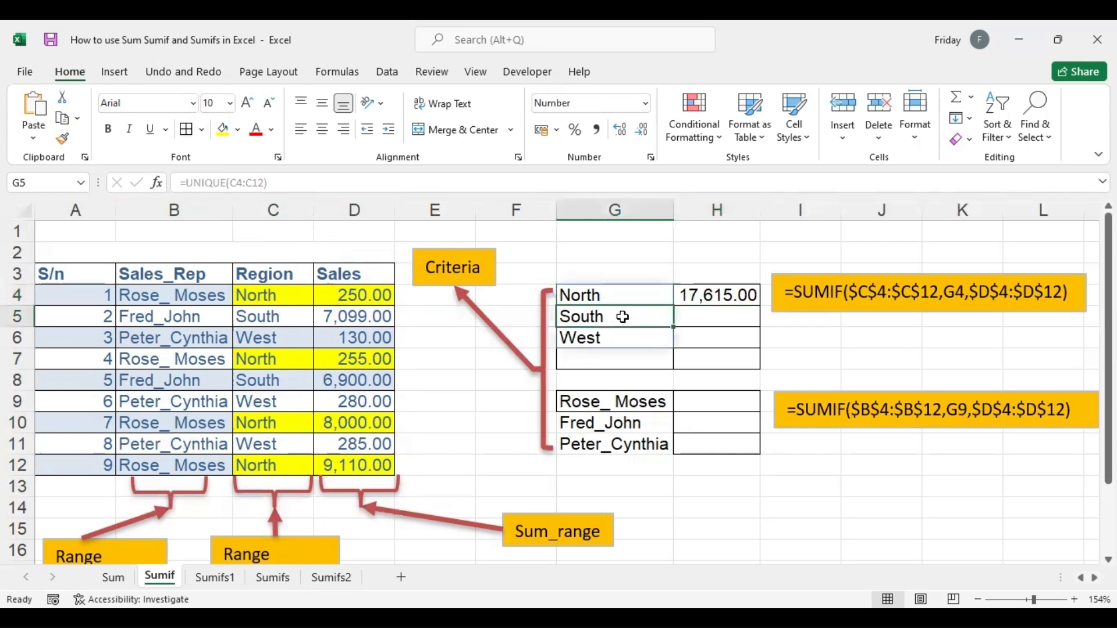
click(605, 359)
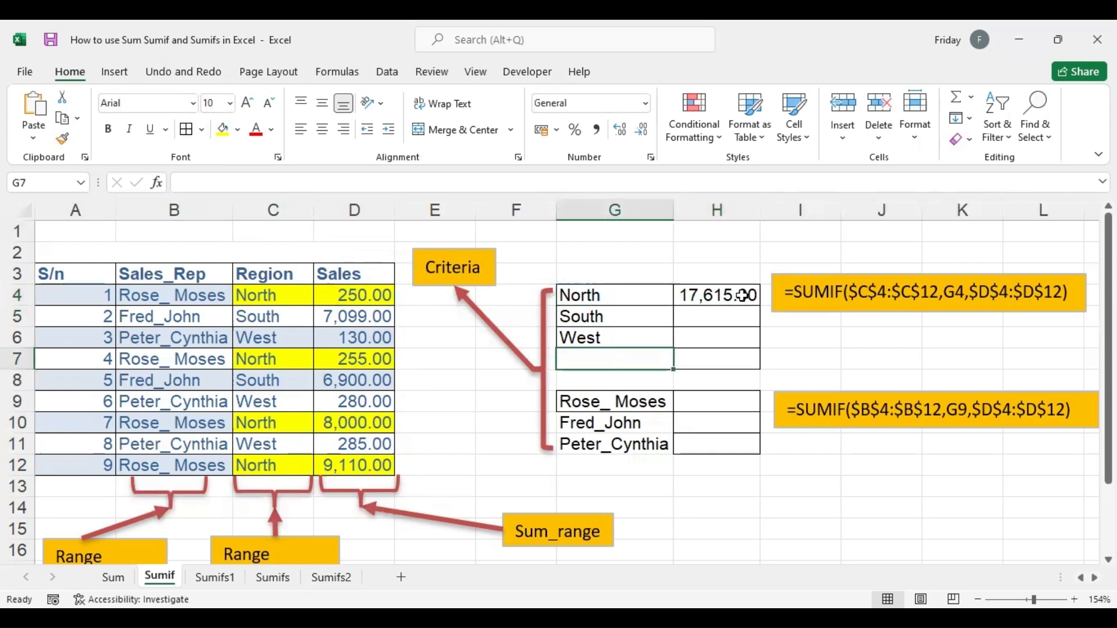
click(740, 297)
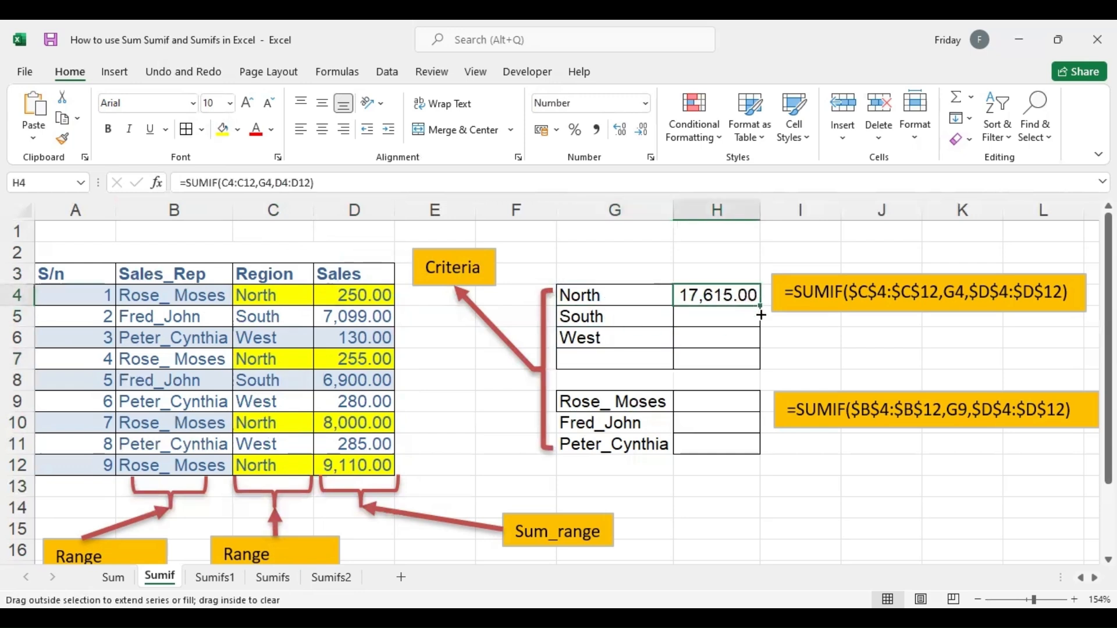
drag(761, 314, 734, 294)
double_click(733, 293)
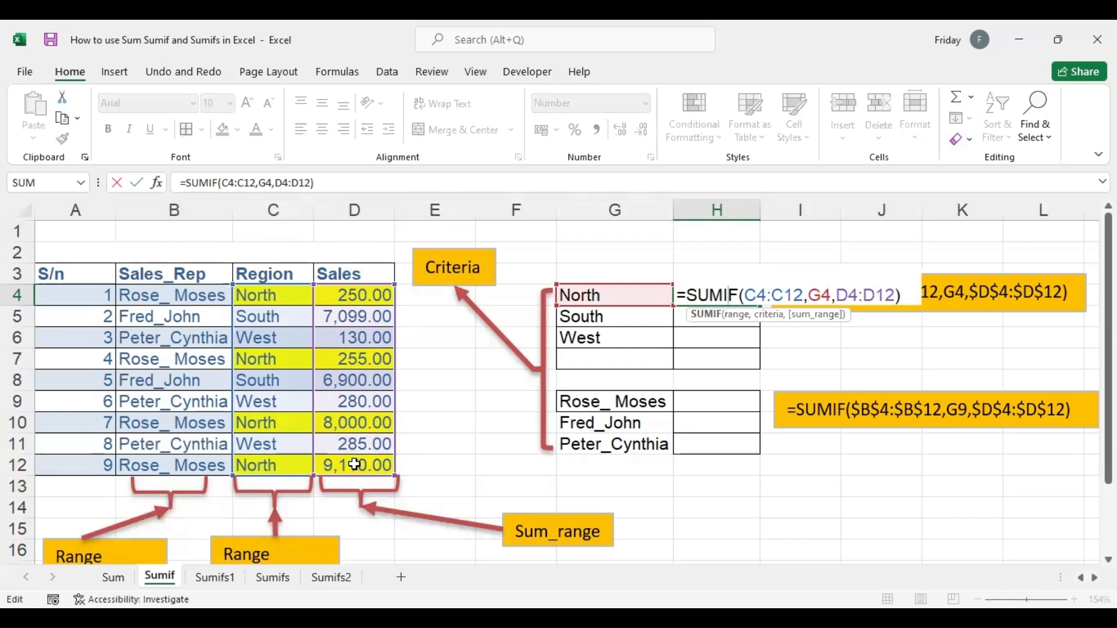
key(ctrl+Return)
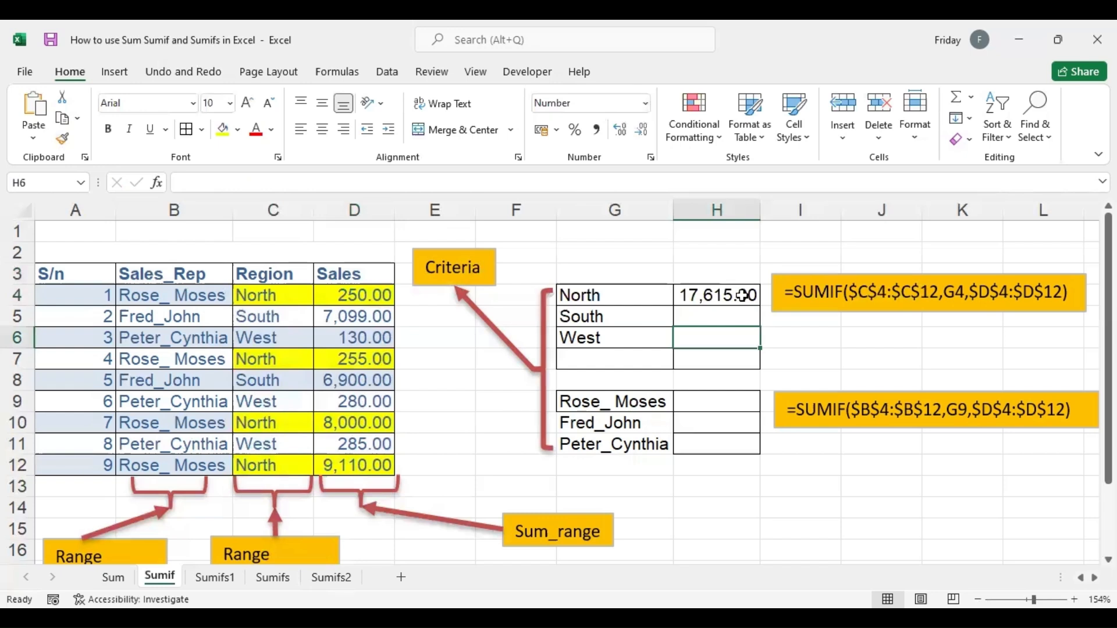
Step: Try to fill the SUMIF formula from H4 down to H5 and inspect the copy's cell references
drag(761, 307, 756, 325)
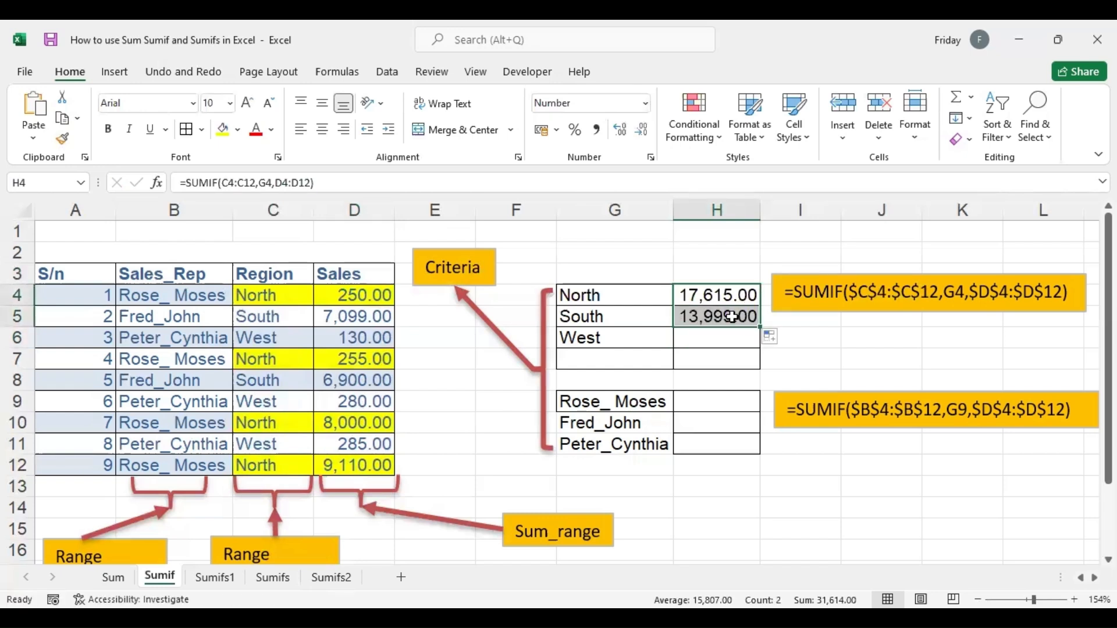
double_click(735, 317)
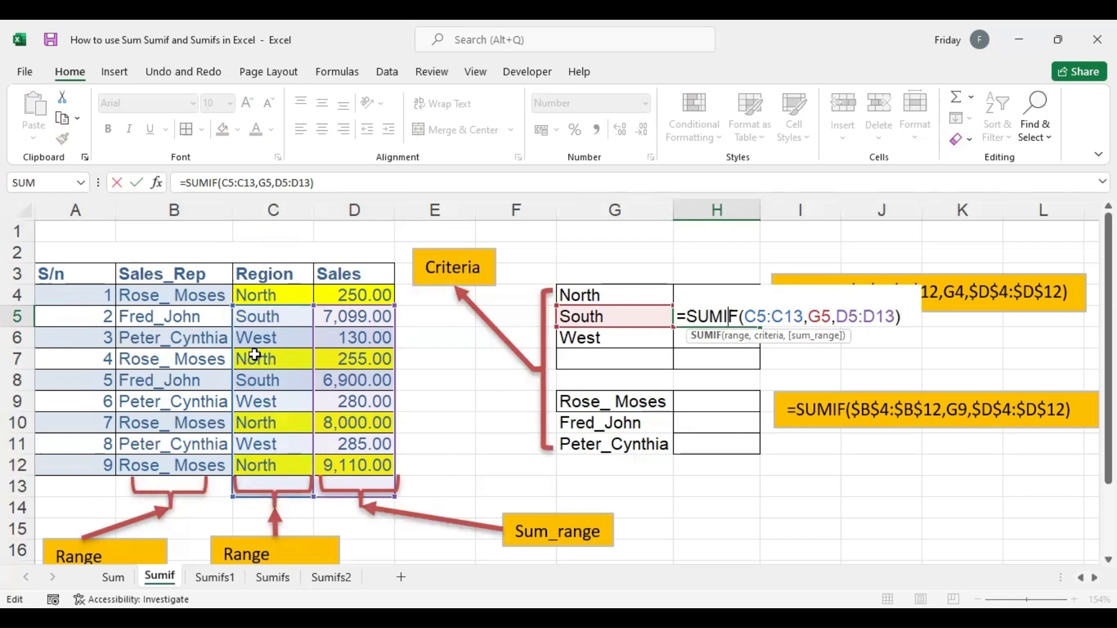
key(Return)
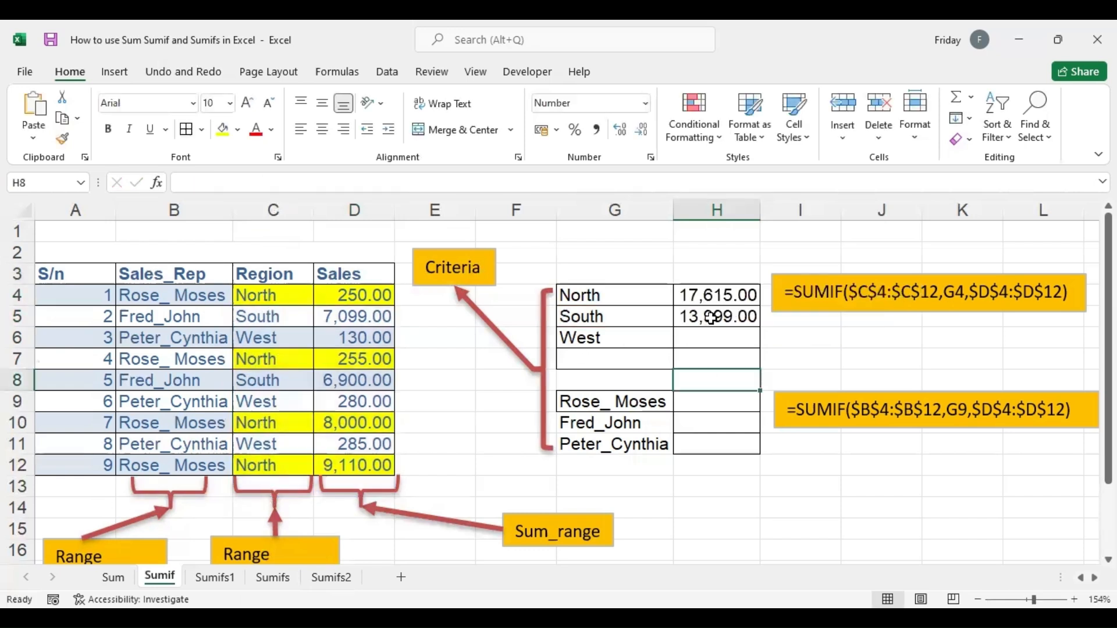
click(711, 318)
key(Delete)
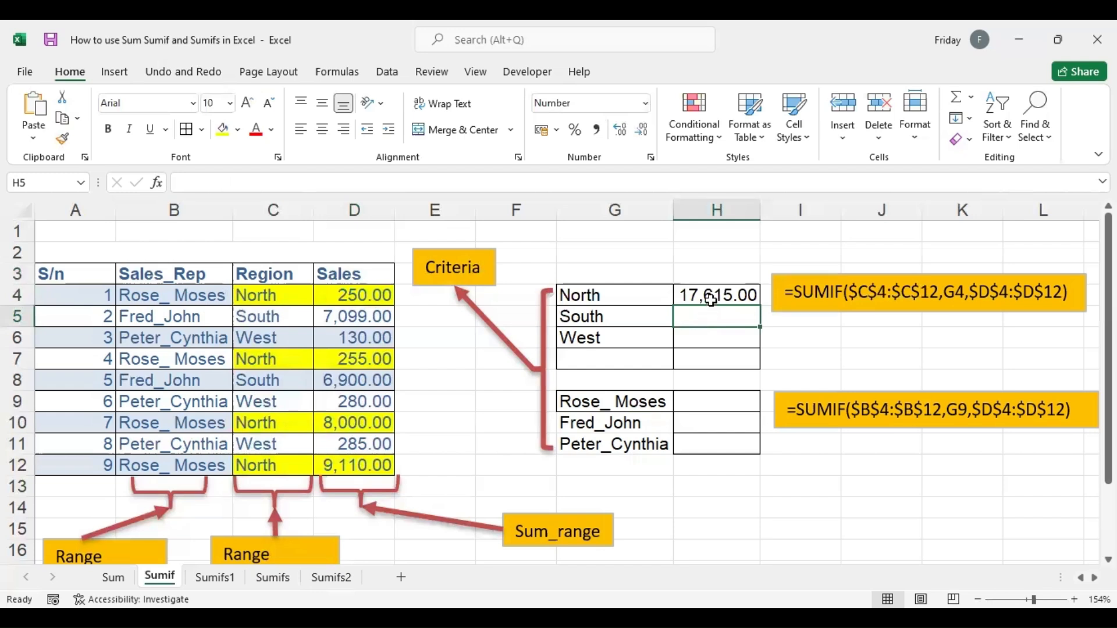
Step: In H4's SUMIF formula, make the region range absolute as $C$4:$C$12
double_click(711, 296)
click(744, 298)
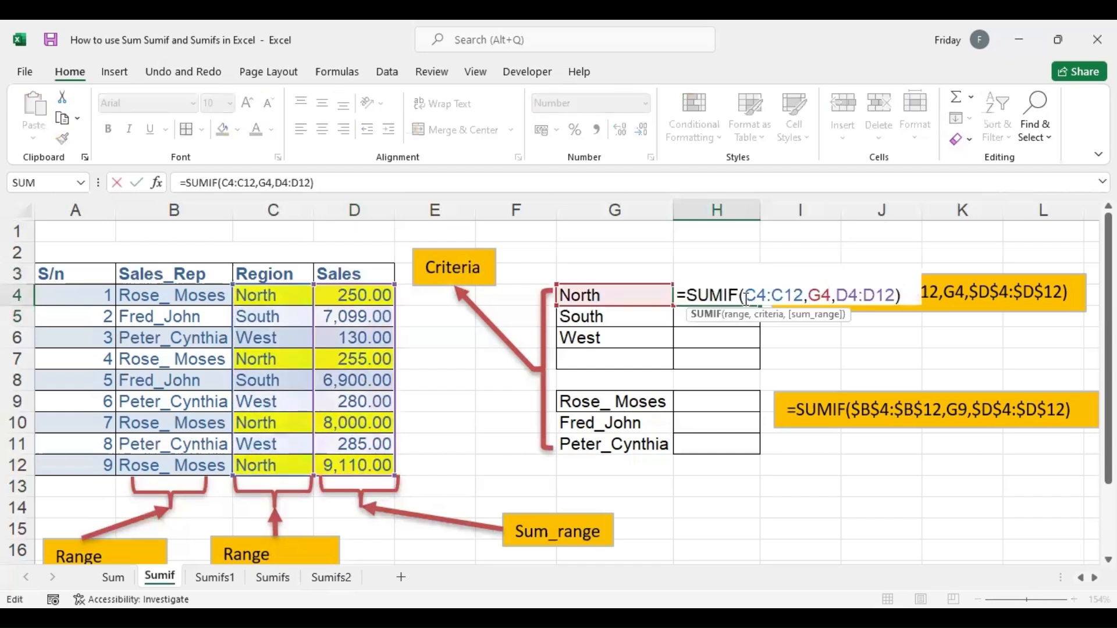
text($C)
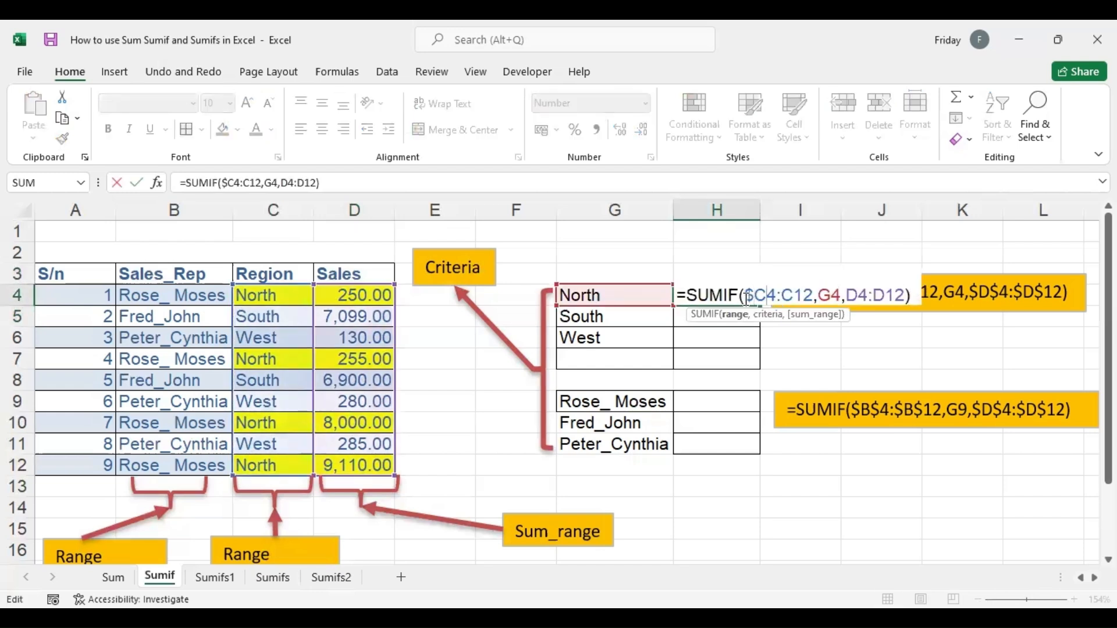
text($4:)
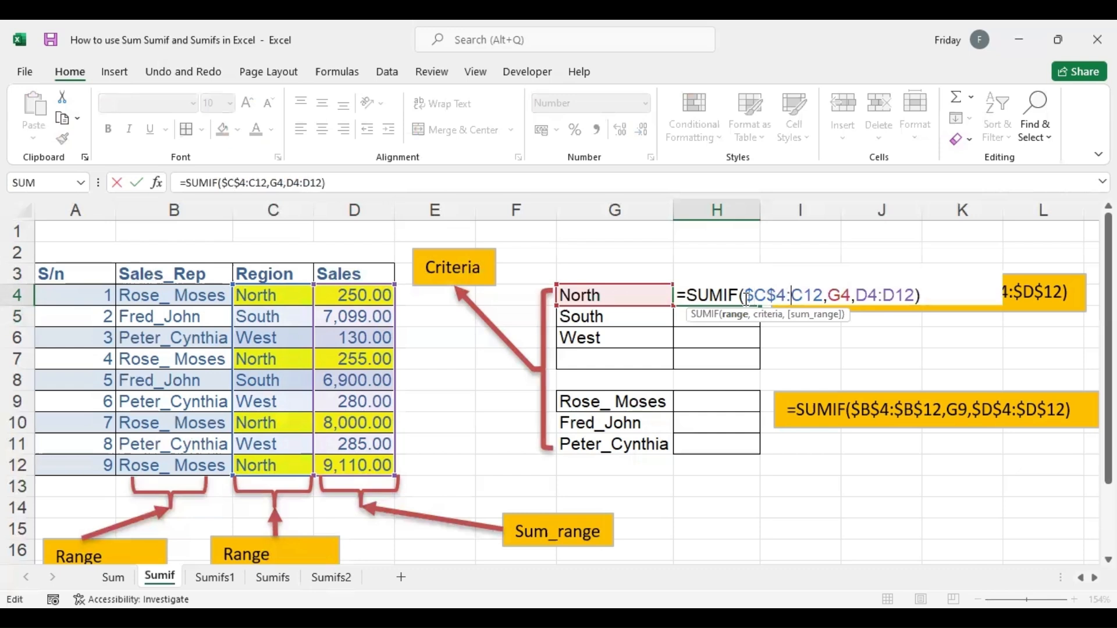
text($)
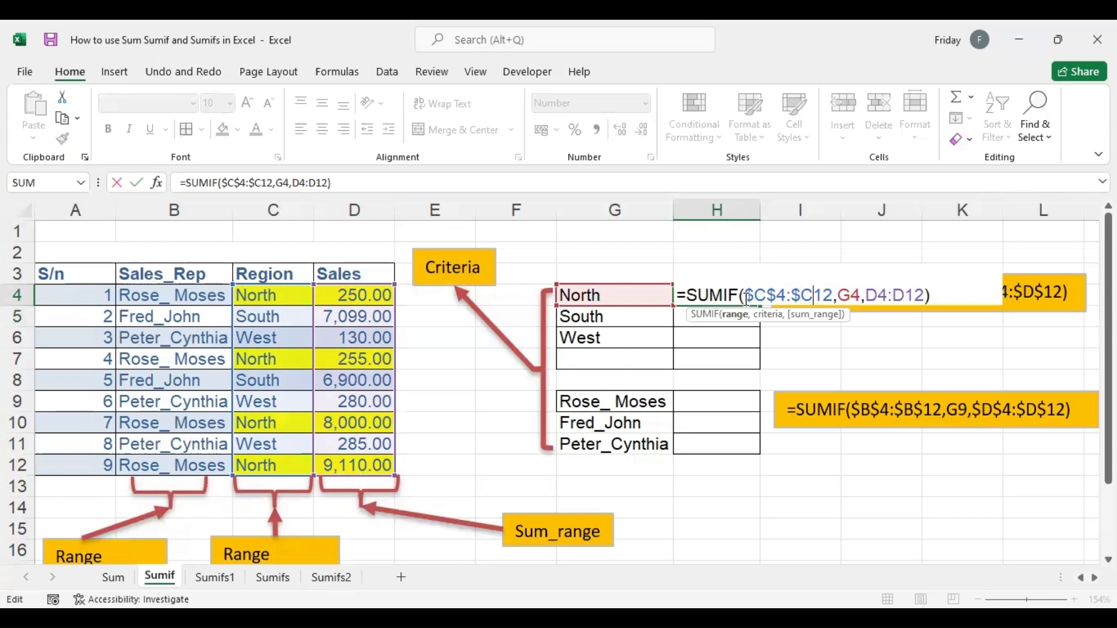
text($)
Step: Make the sum range in H4's formula absolute as $D$4:$D$12, leaving criterion G4 relative, and commit the formula
key(Right)
key(Right)
key(Right)
key(Right)
key(Right)
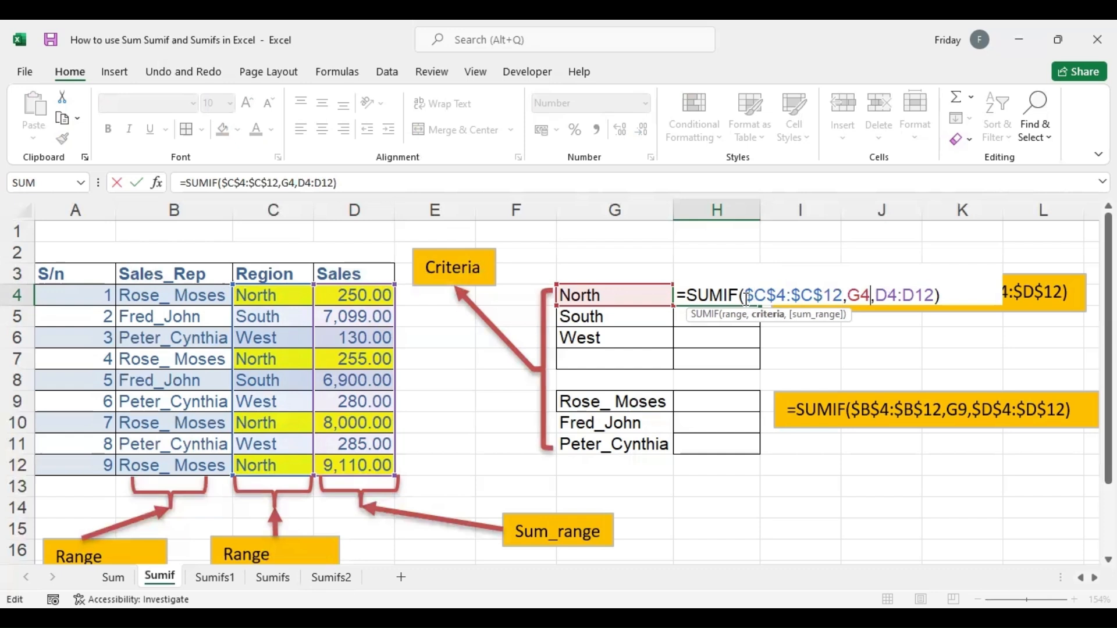
text($)
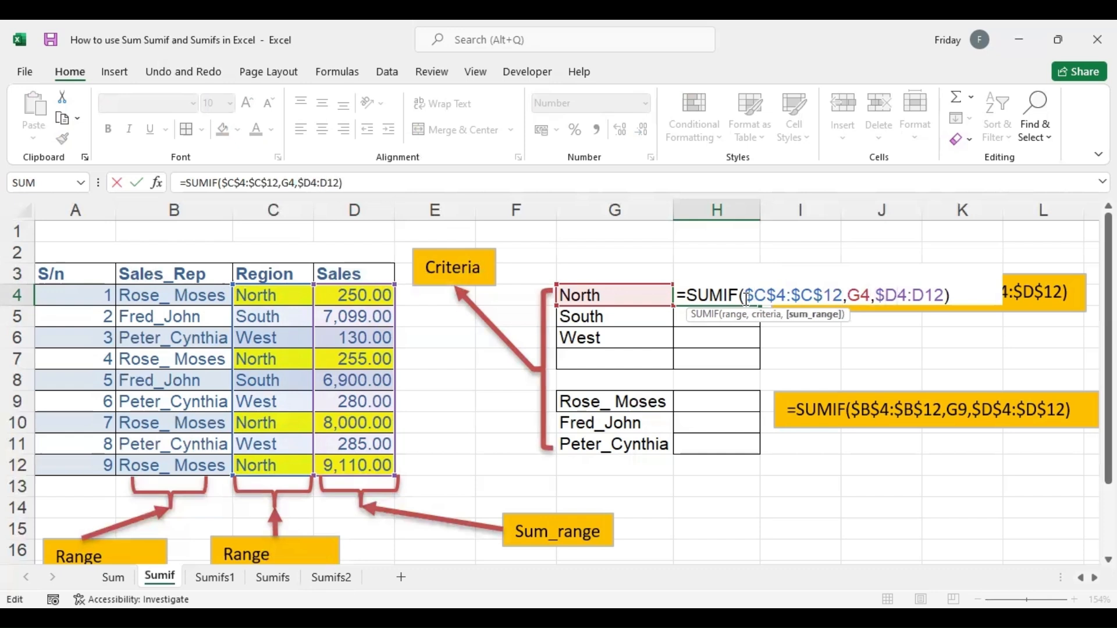
key(Right)
text($C)
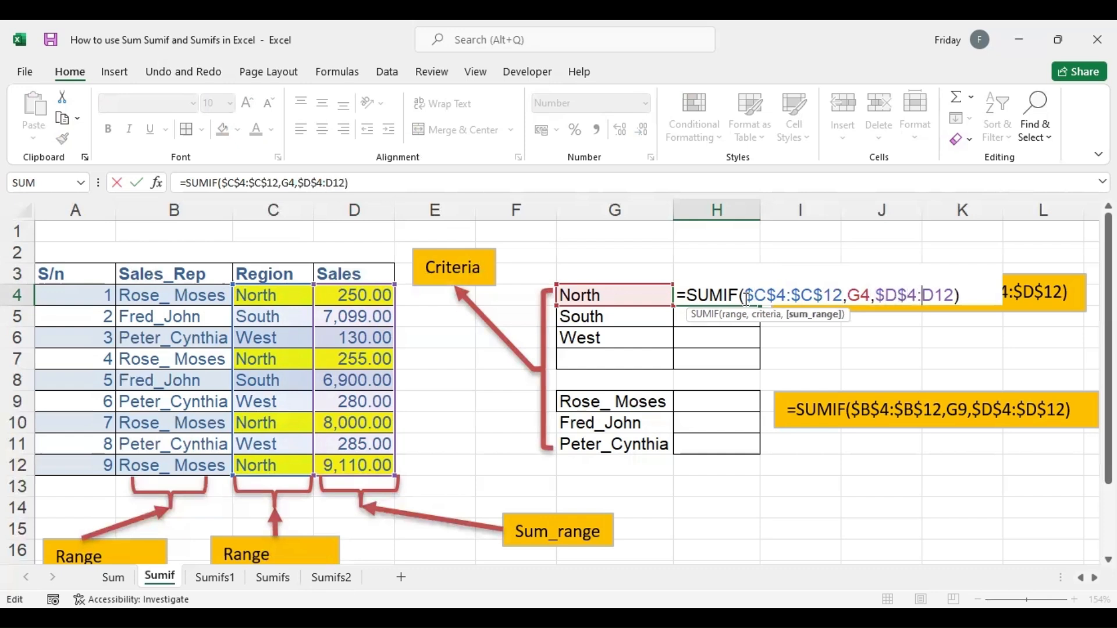
text($4:$D$)
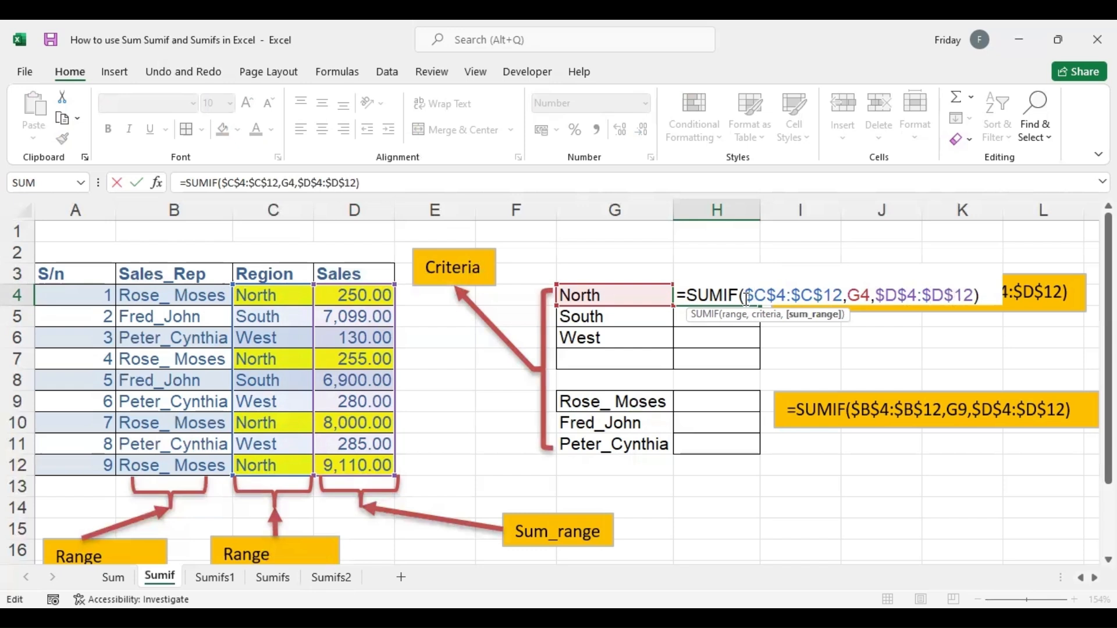
key(ctrl+Return)
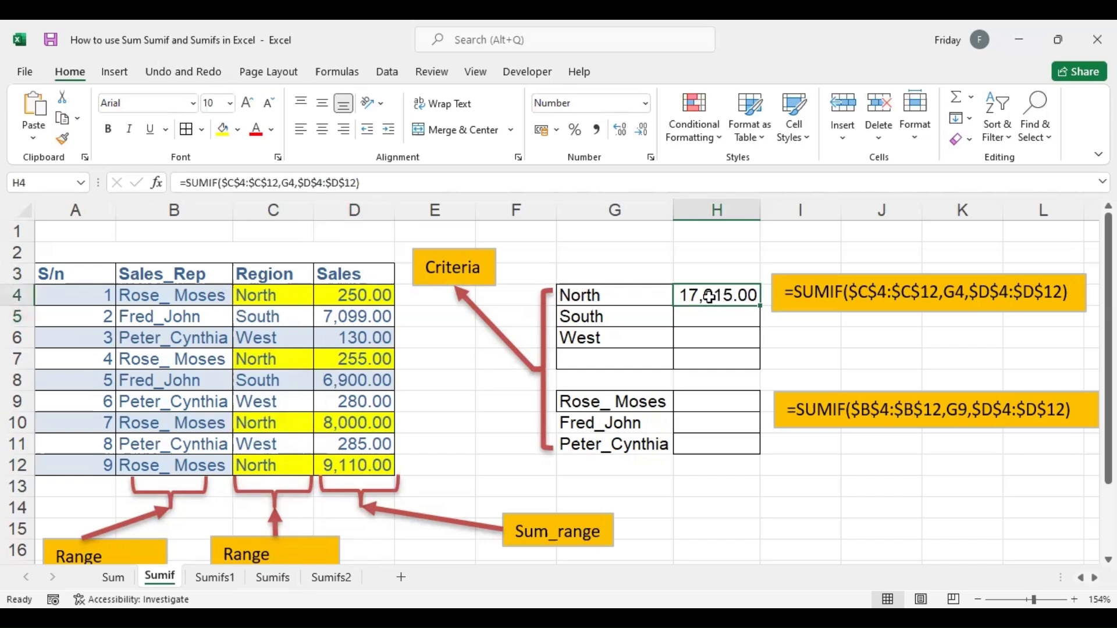
Step: Check the absolute references in H4 and fill its SUMIF formula down through H6 for the South and West regions
double_click(710, 297)
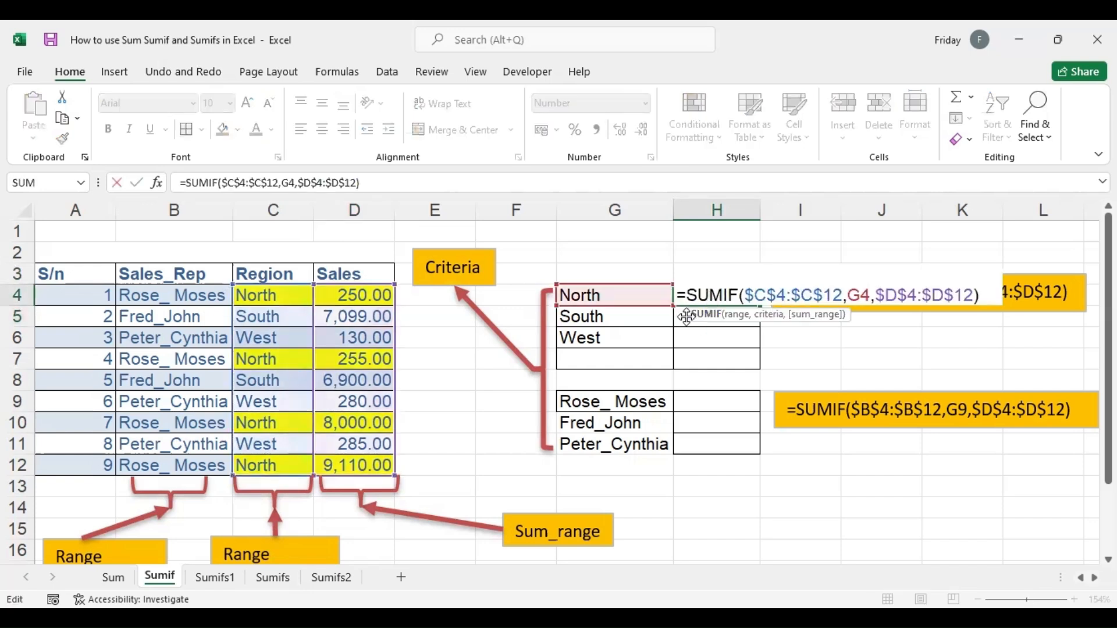
key(Return)
click(731, 300)
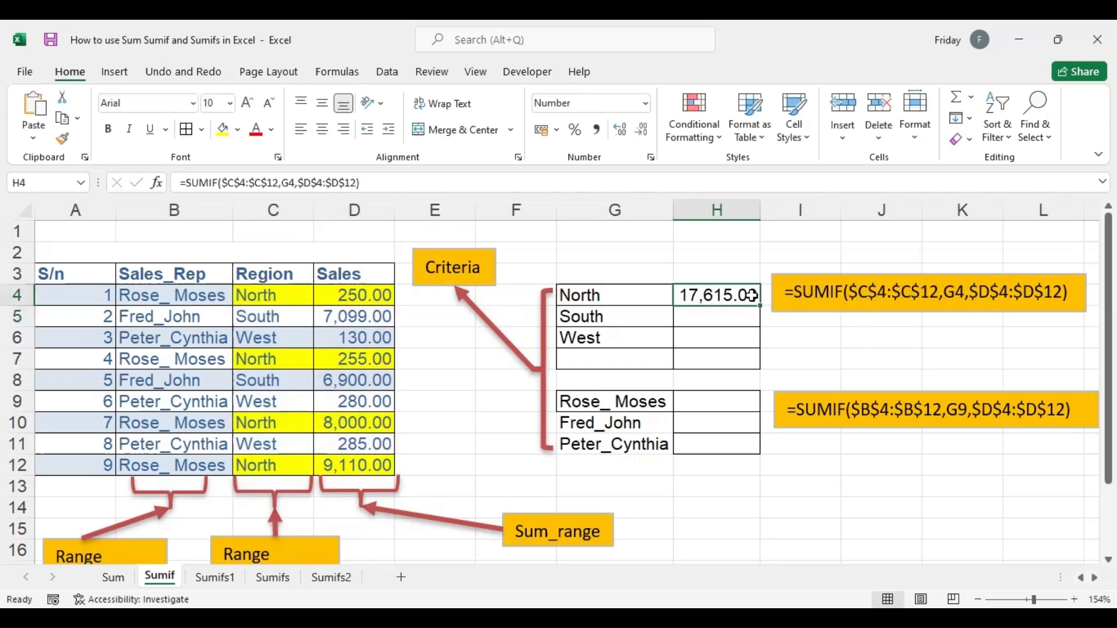
drag(760, 305, 760, 347)
Step: Inspect the cell references in the copied regional SUMIF formulas and compare them with the formula in H4
double_click(729, 315)
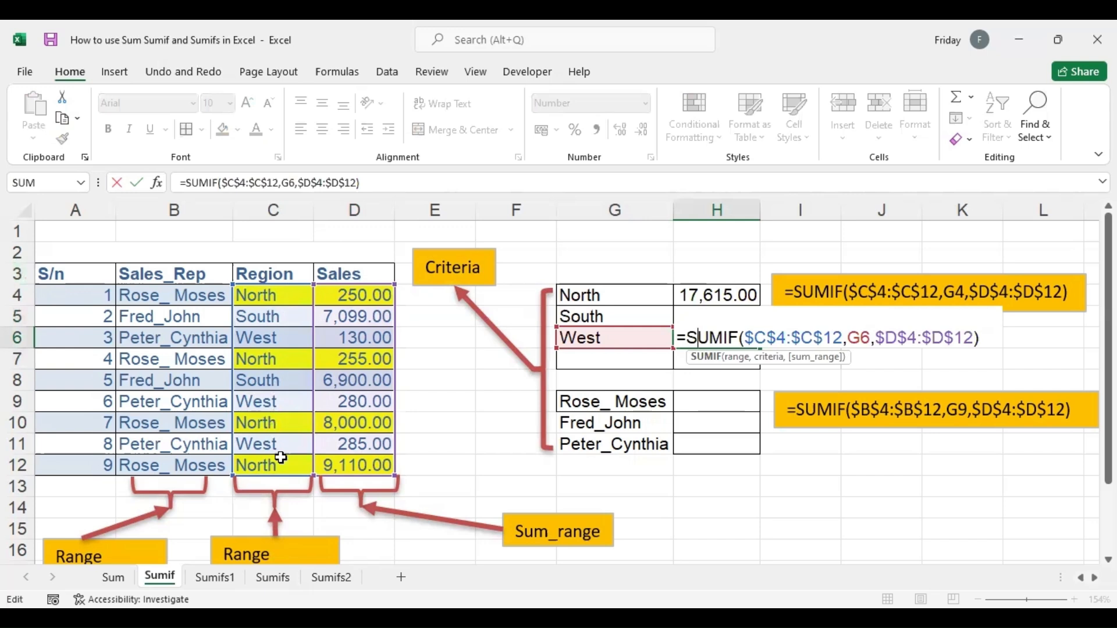
click(667, 355)
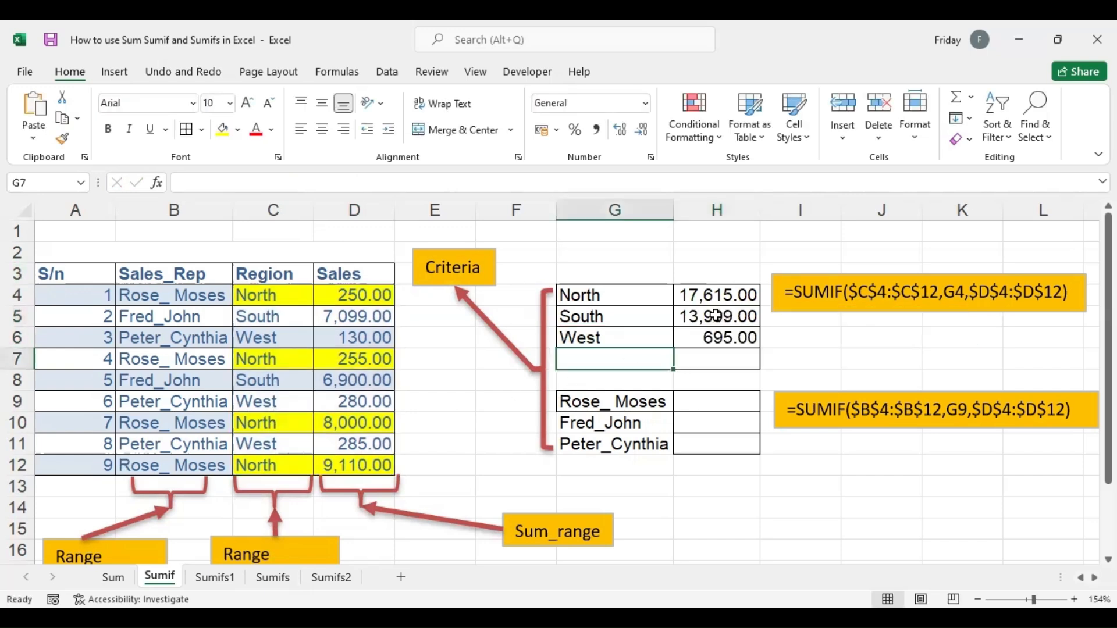
click(716, 297)
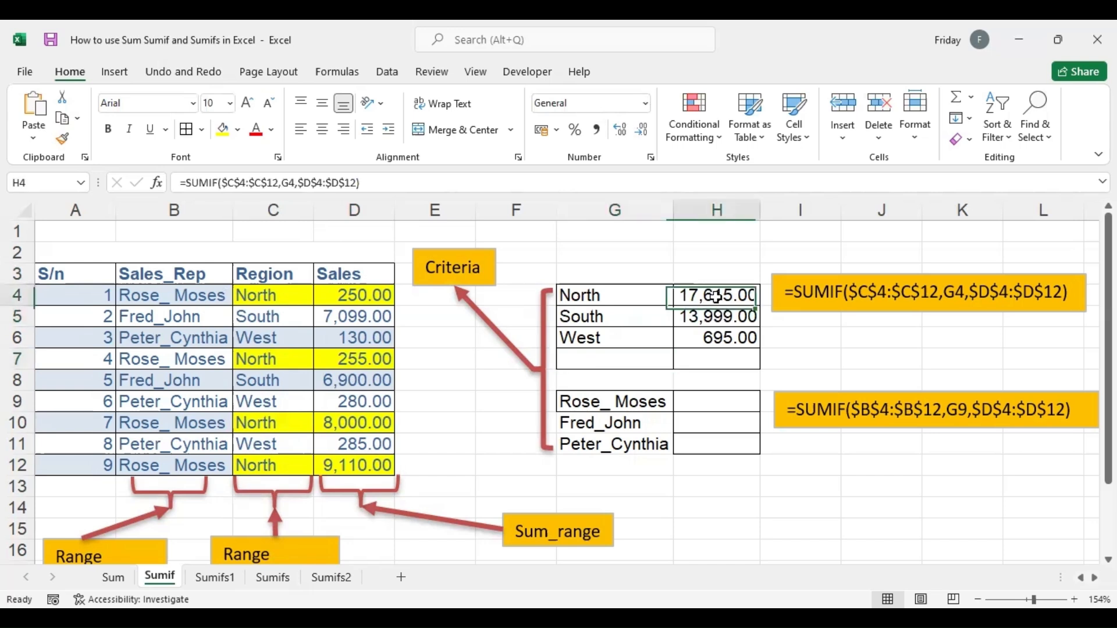
double_click(716, 296)
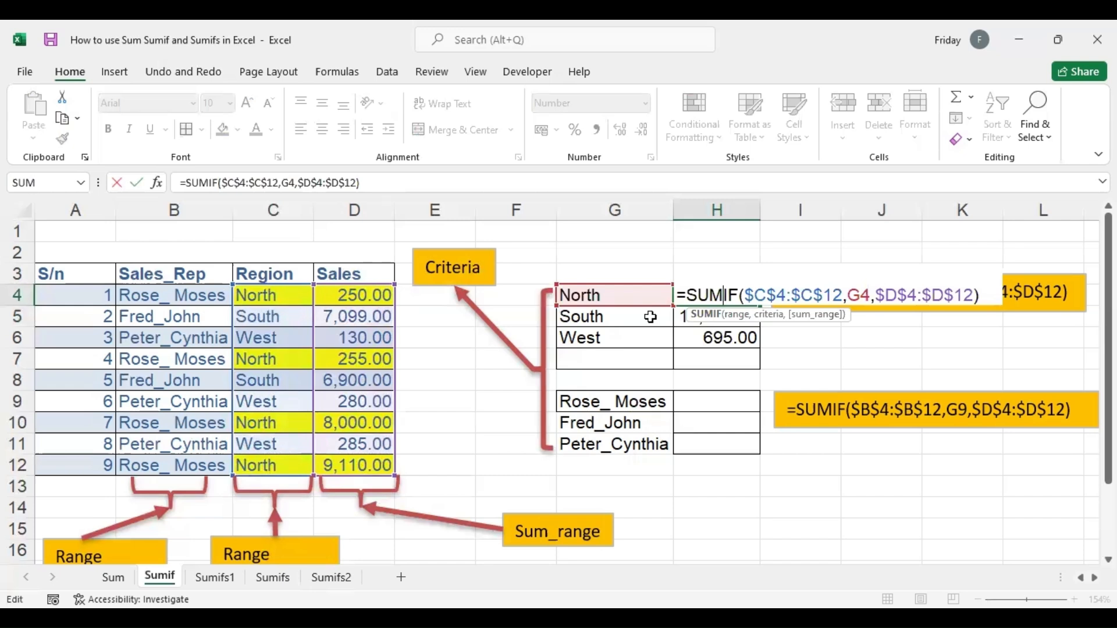
click(650, 316)
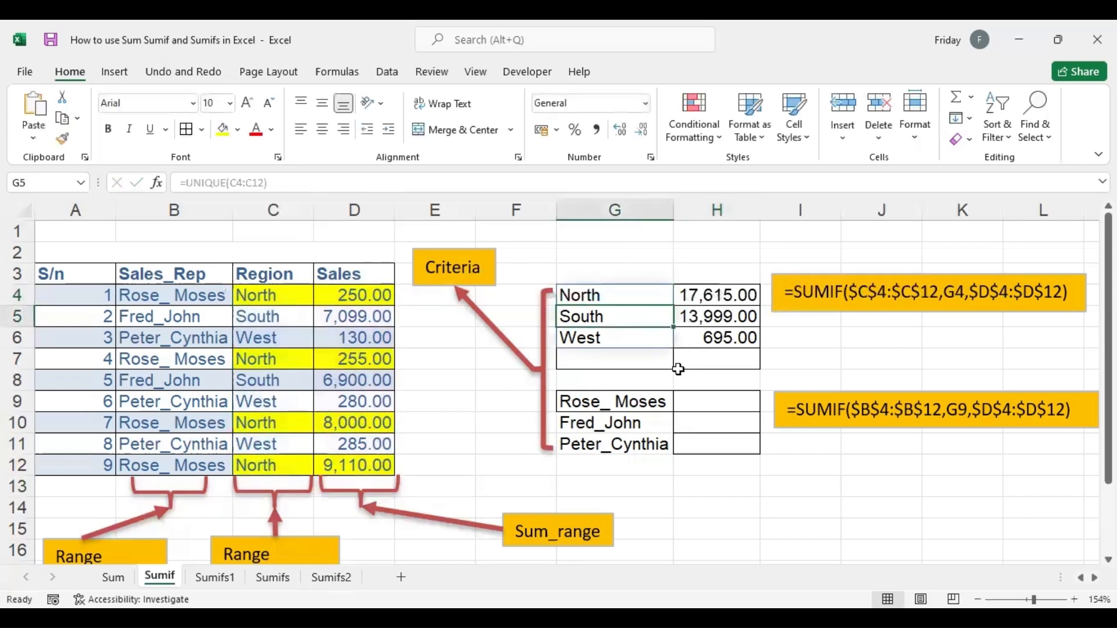
Step: Total the first listed sales rep's sales in H9 with =SUMIF(B4:B12,G9,D4:D12)
click(699, 405)
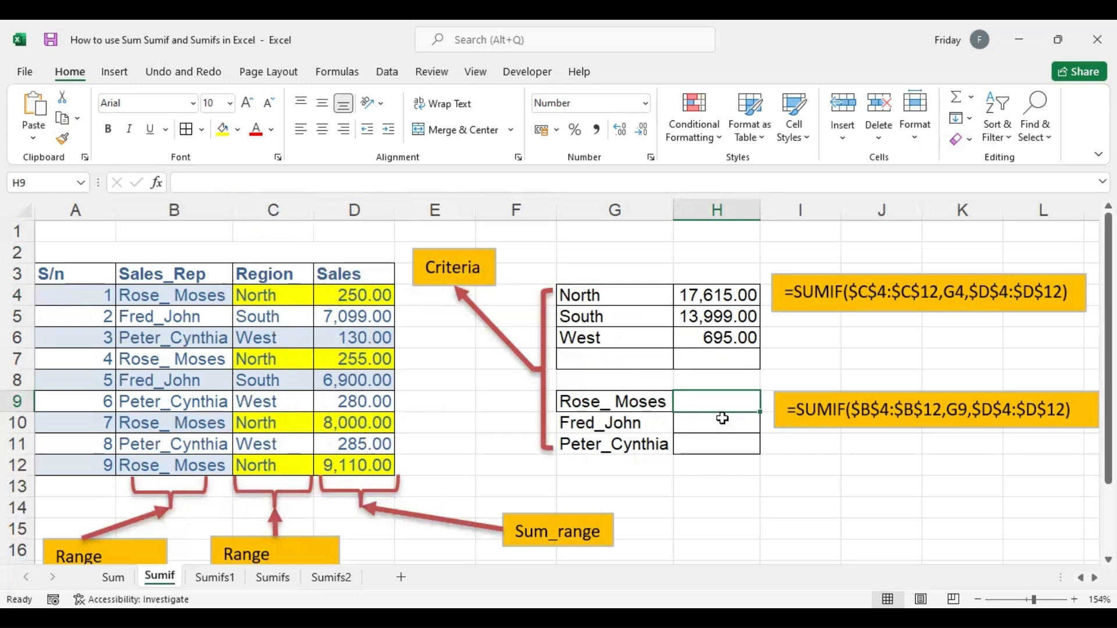
text(=)
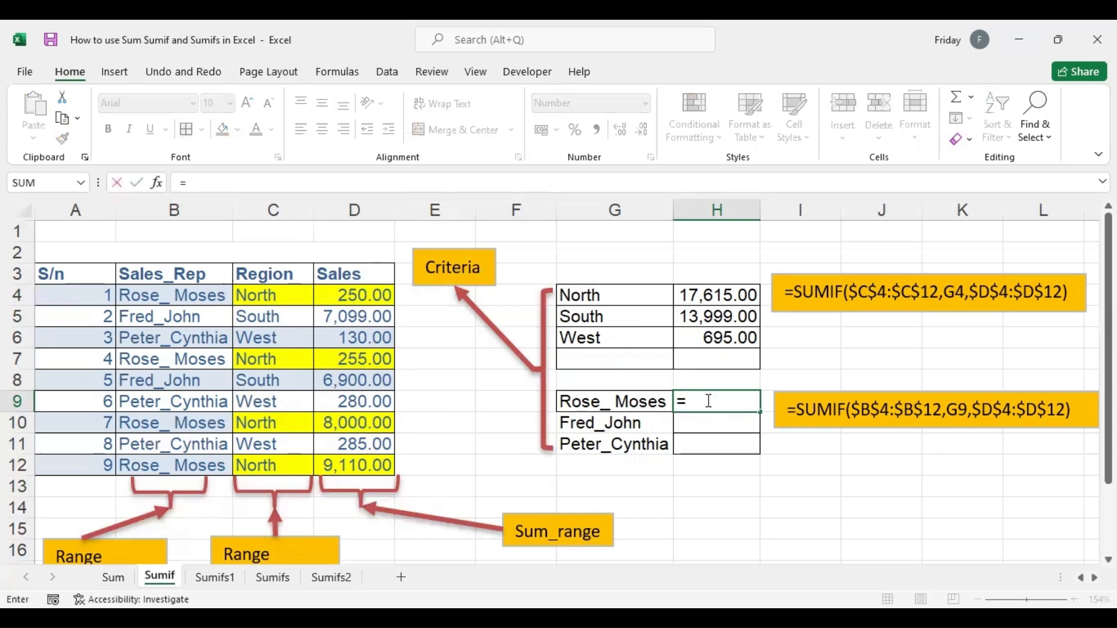
text(sumif)
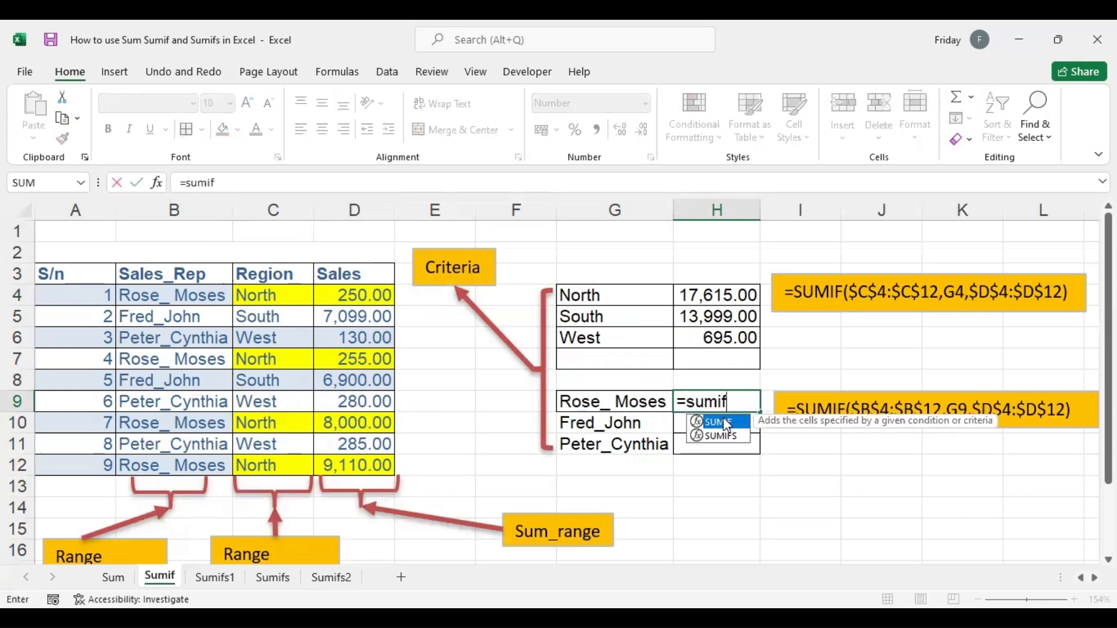
double_click(721, 423)
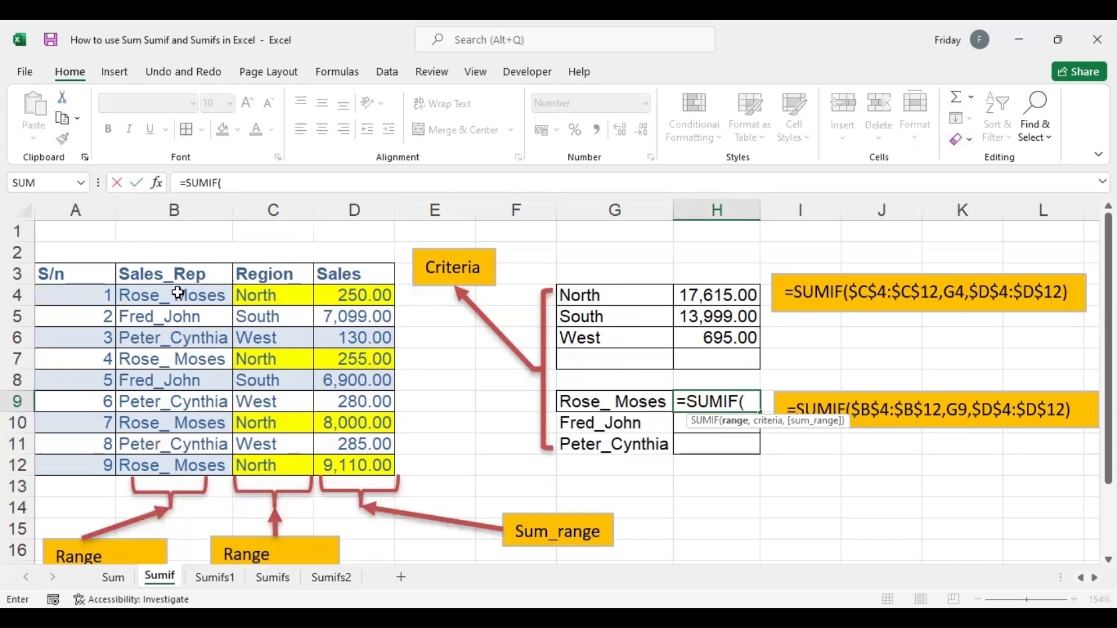
drag(176, 295, 185, 465)
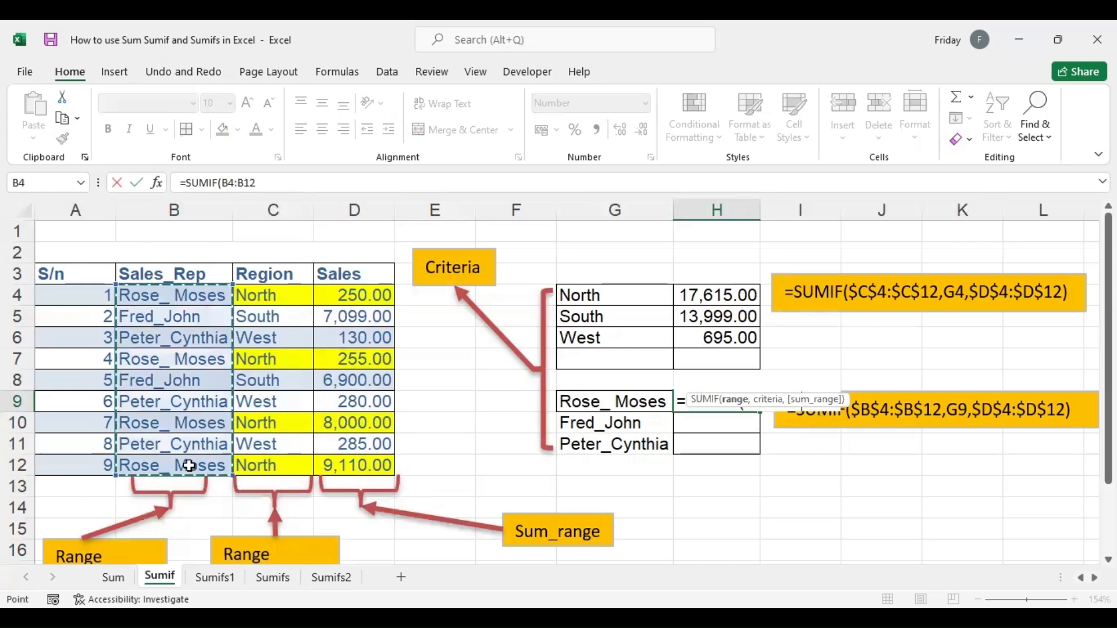
text(,)
click(603, 402)
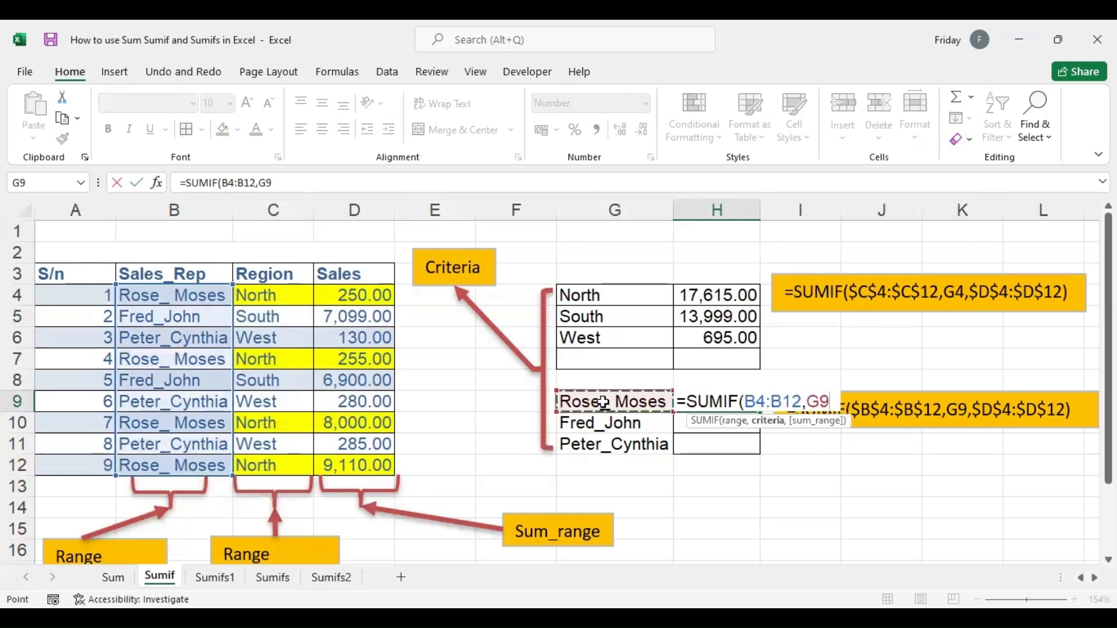
text(,)
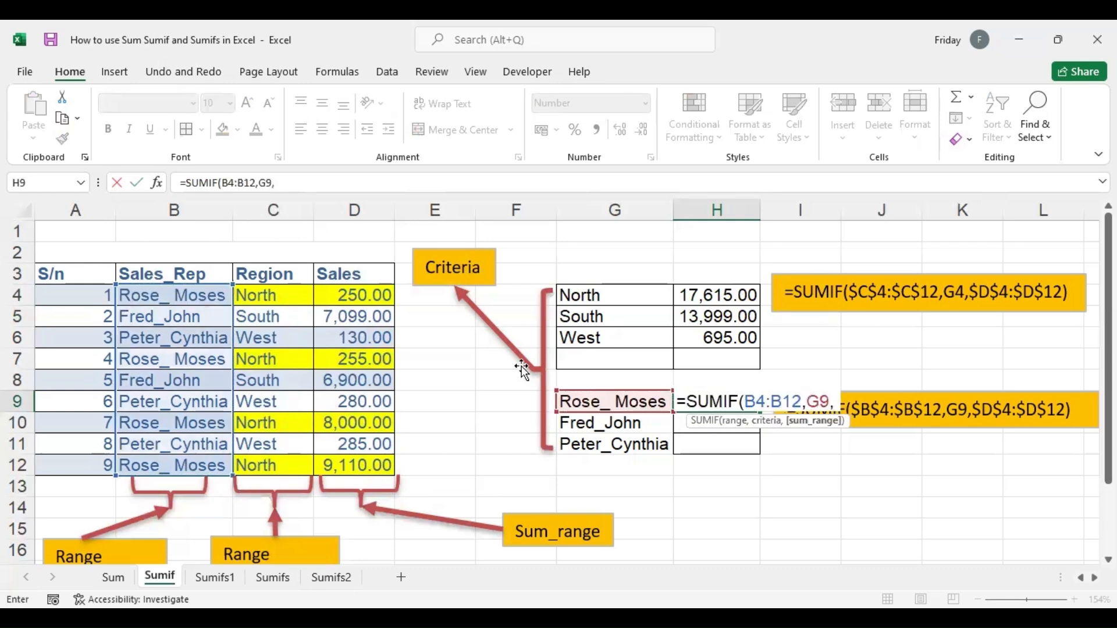
click(370, 298)
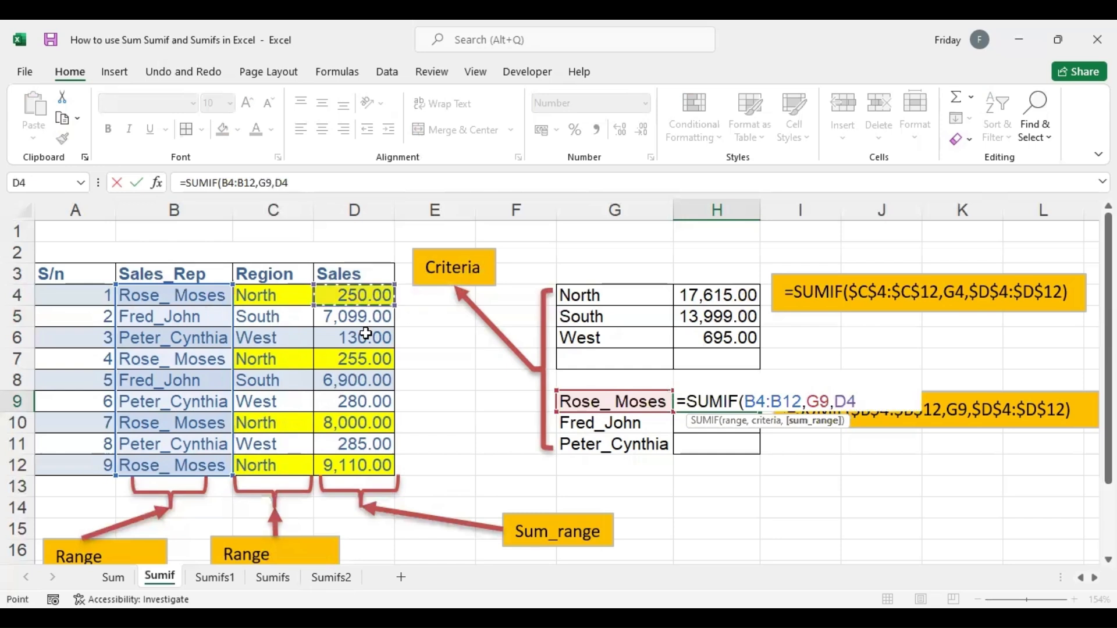
shift+click(381, 454)
key(Return)
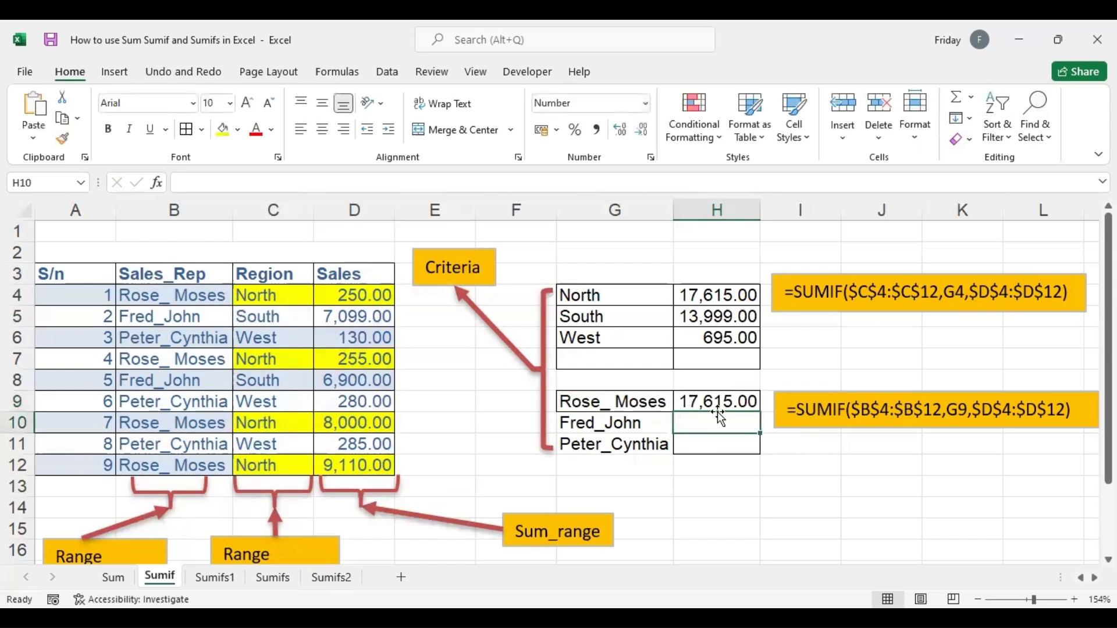
Step: In H9's SUMIF formula, make the sales rep range absolute as $B$4:$B$12
double_click(744, 403)
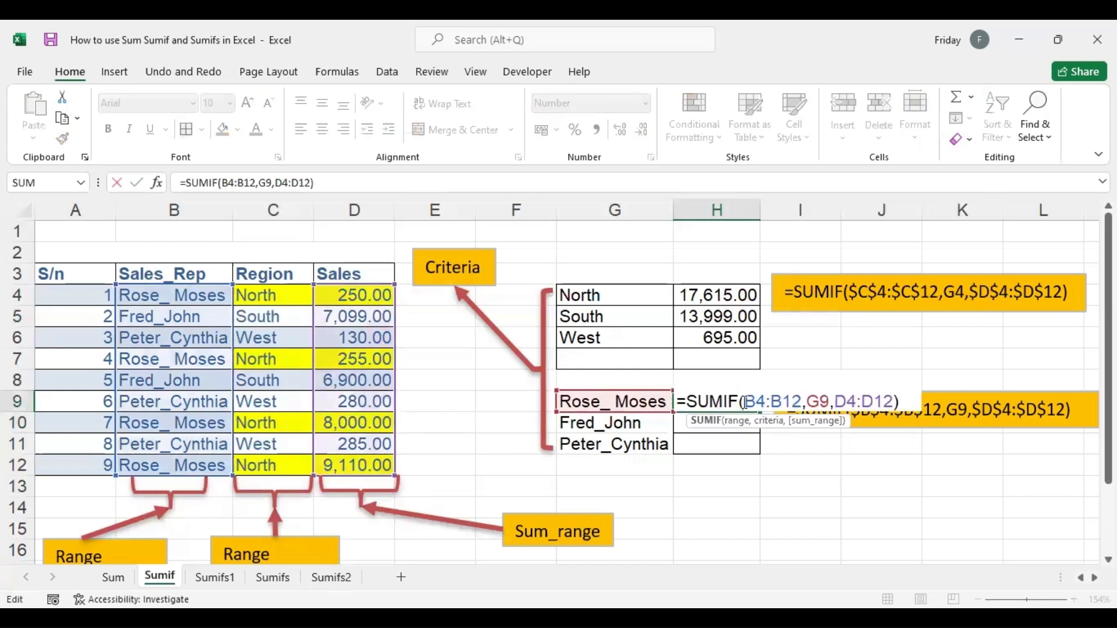
text($B)
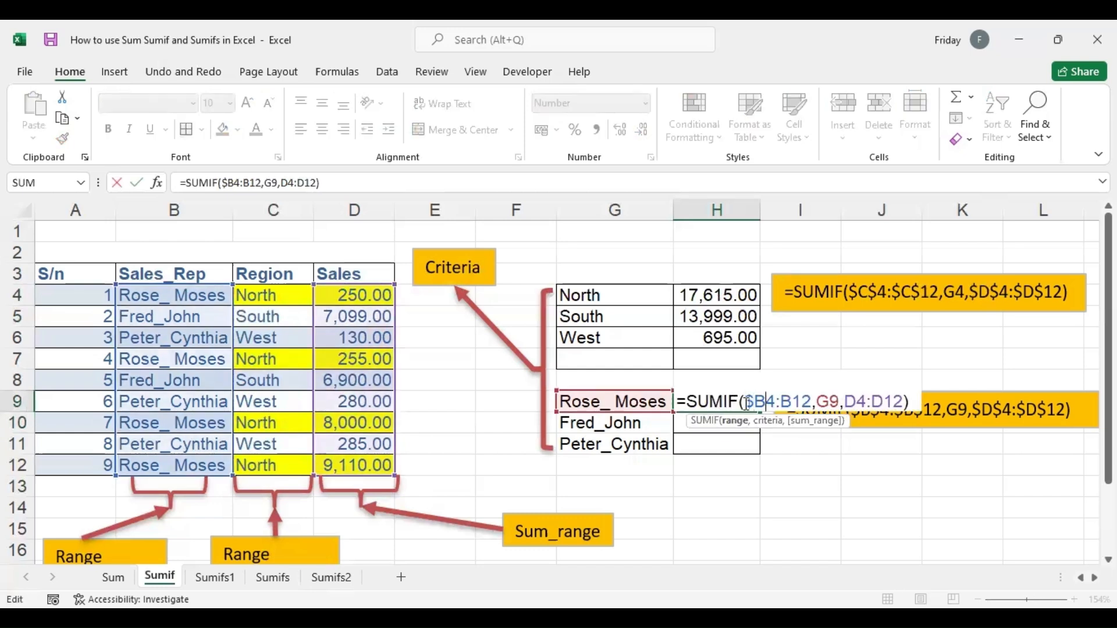
text($4:$B)
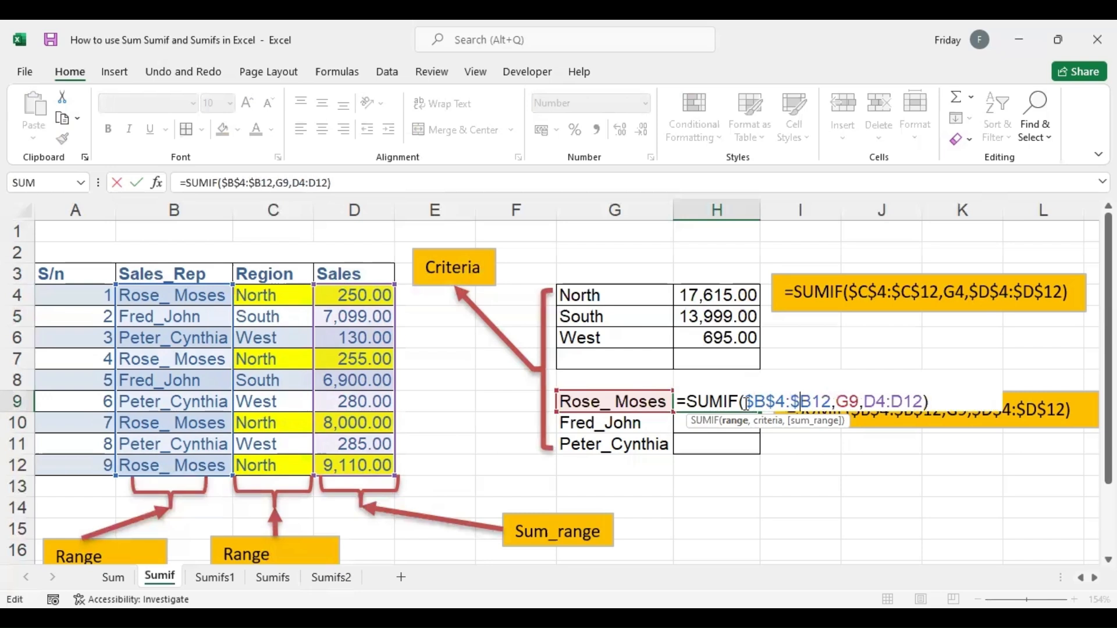
text($)
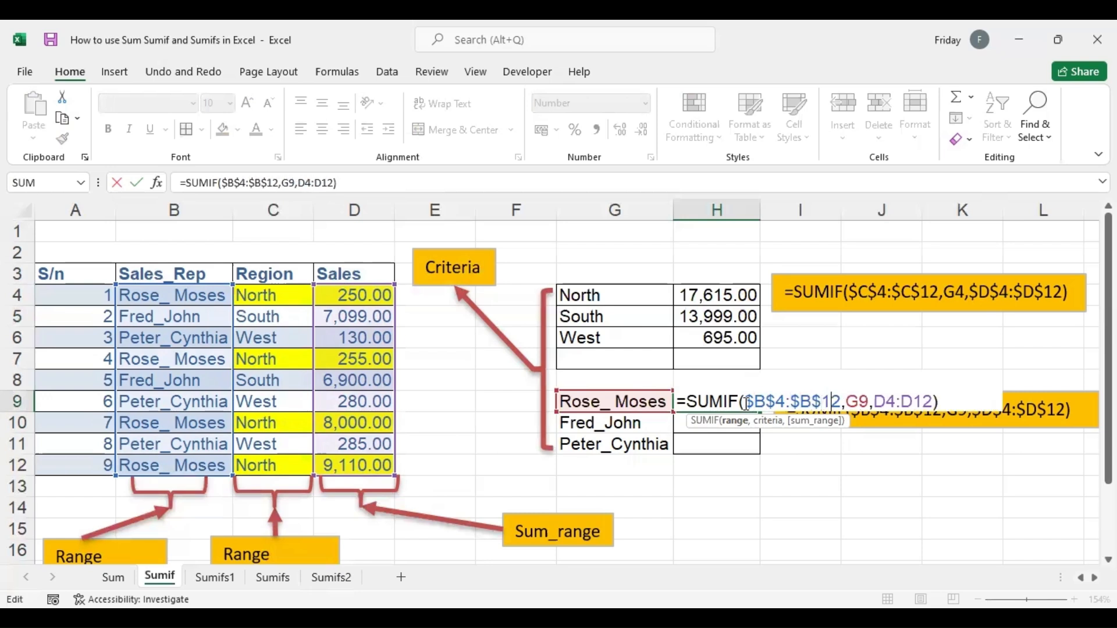
Step: Make the sum range in H9's formula absolute as $D$4:$D$12 and fill the formula down through H11
key(Right)
key(Right)
key(Right)
key(Right)
text($)
key(Right)
text($B)
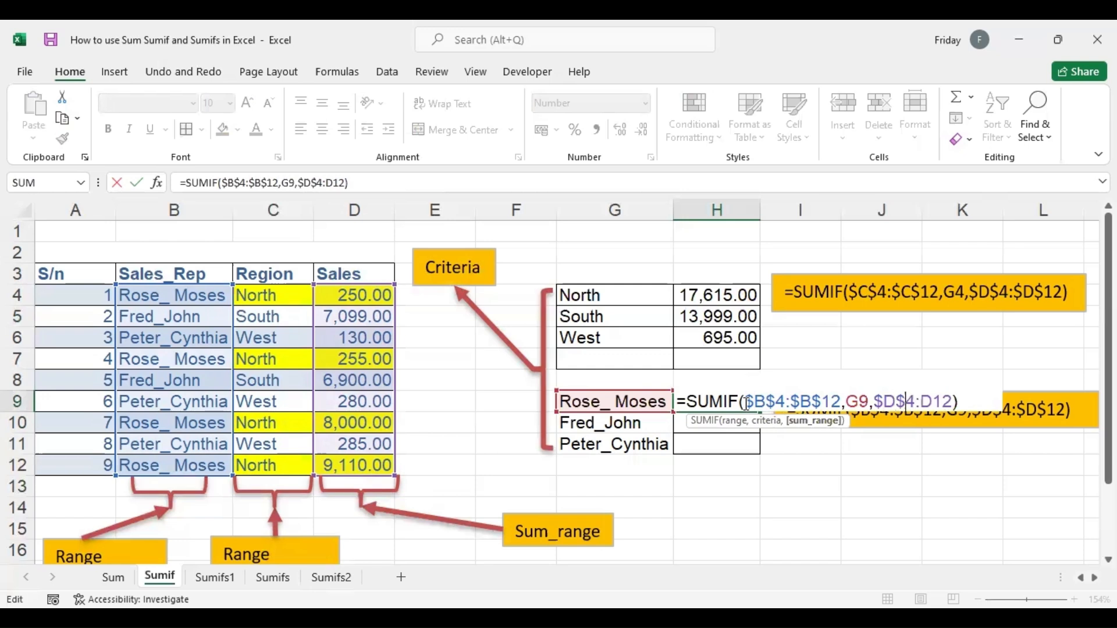
text($)
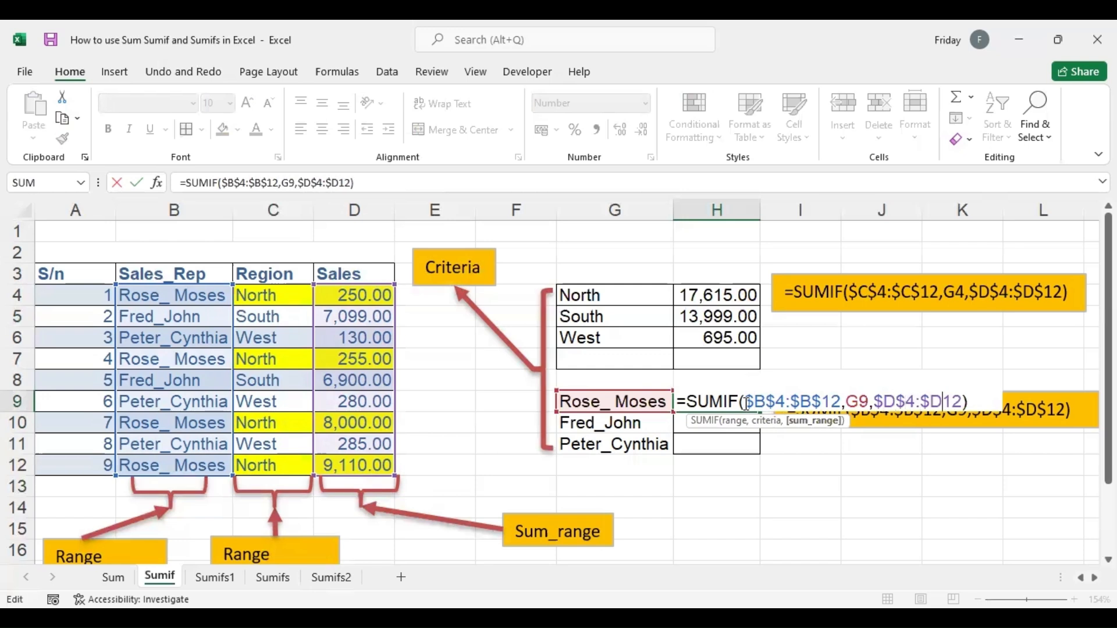
key(Right)
text($)
key(ctrl+Return)
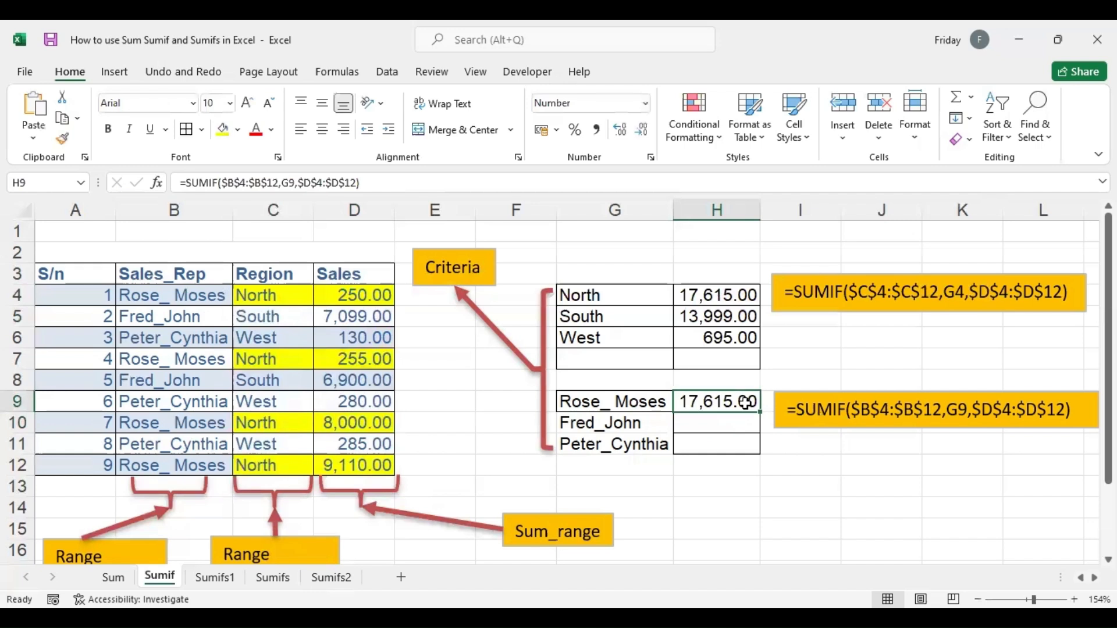
drag(760, 411, 761, 450)
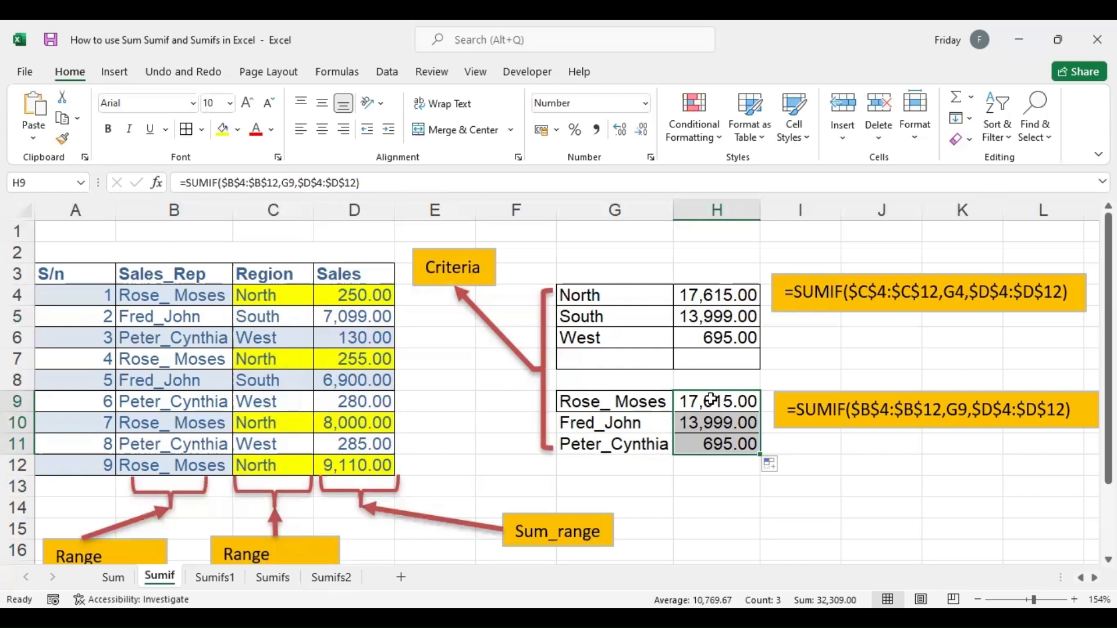
Step: Change the sales amount in D9 of the Sumif sheet to 8990 to test the SUMIF totals
click(356, 401)
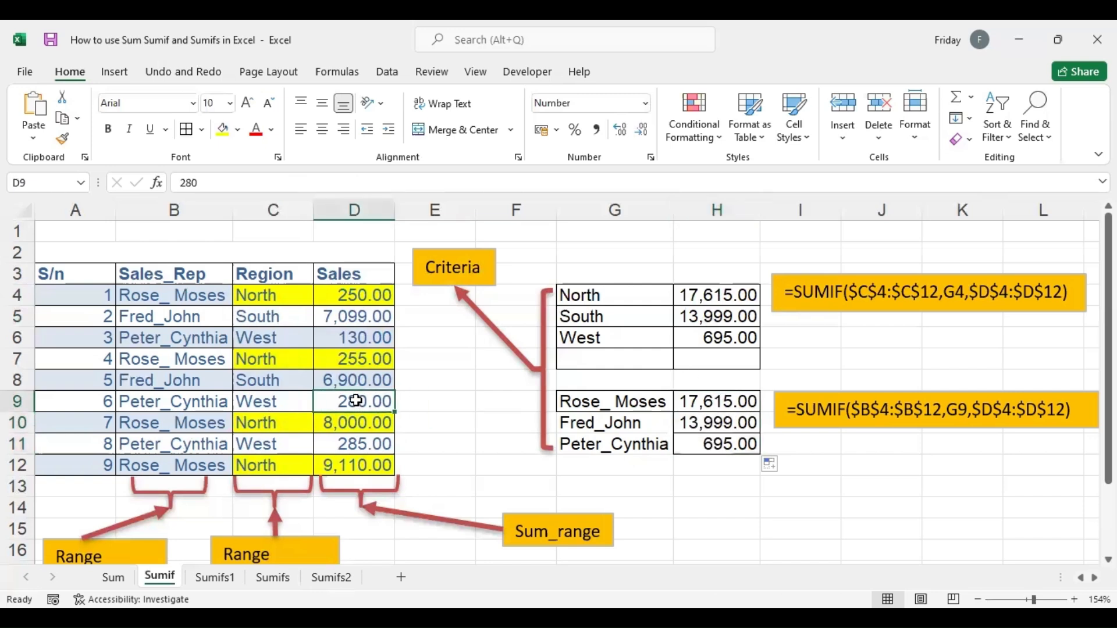
text(8990)
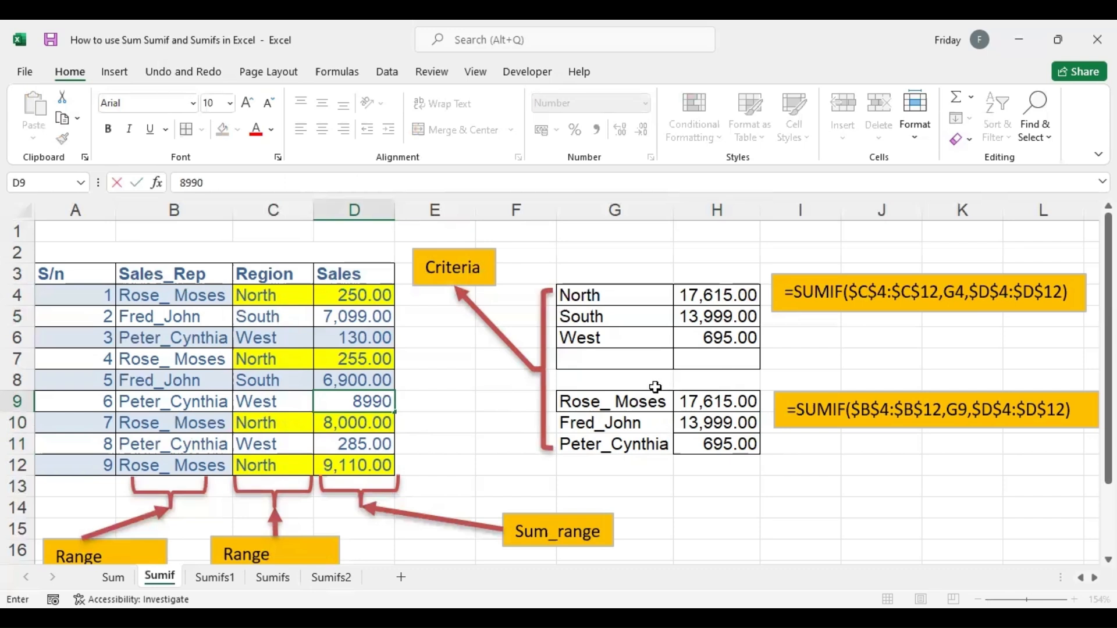
key(Return)
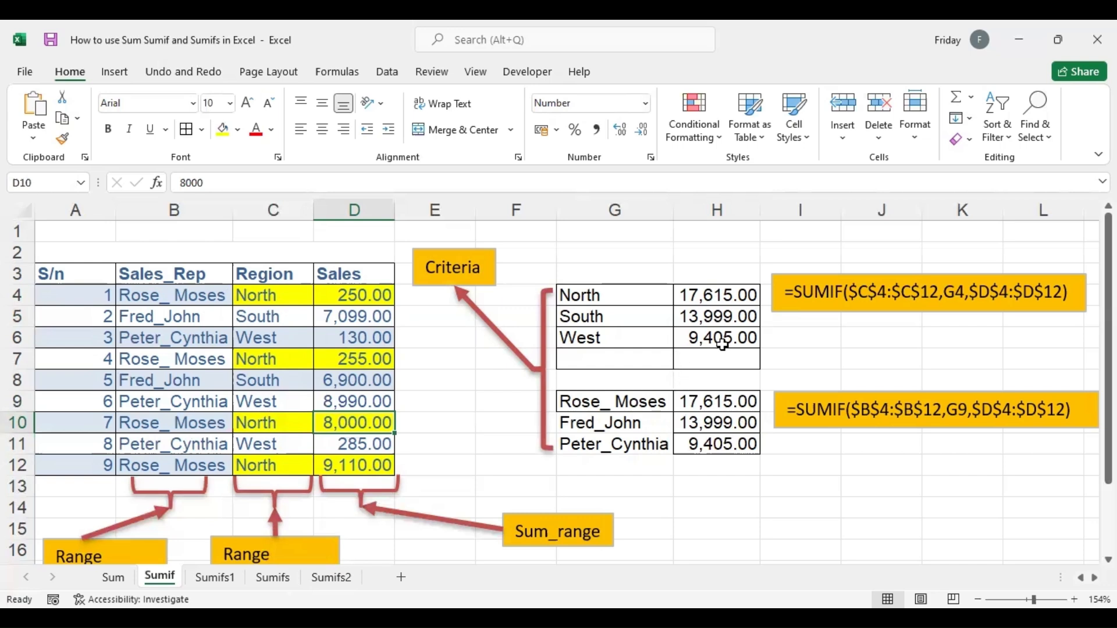
Step: Paste the SUMIFS function description text box beside the tables on the Sumifs1 sheet and select its words "multiple criteria"
click(233, 573)
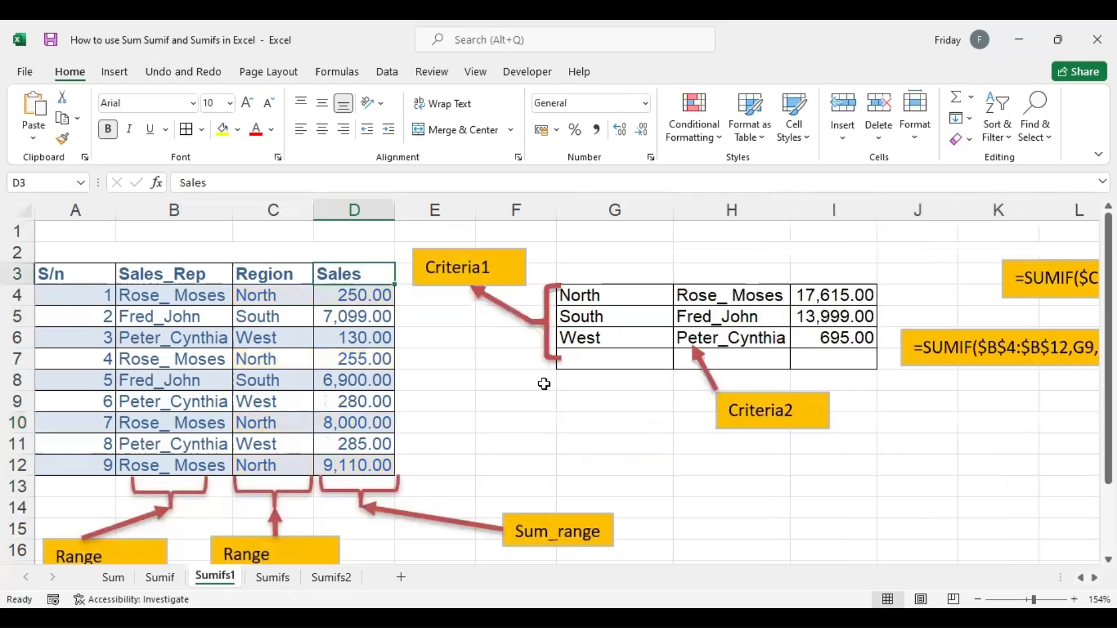
click(767, 247)
key(ctrl+v)
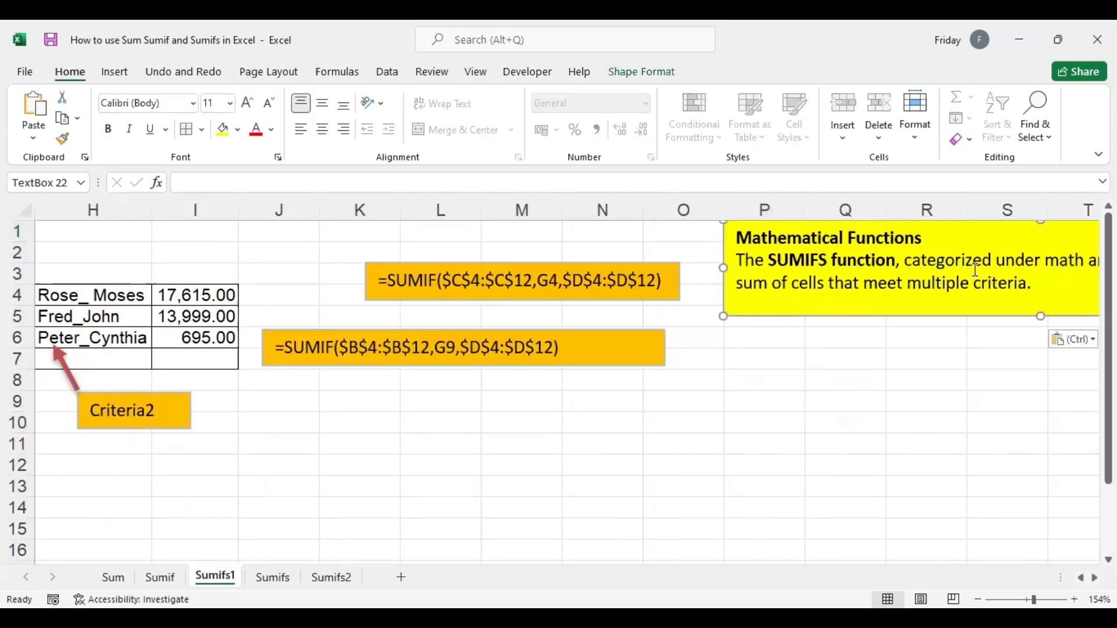
drag(1027, 284, 906, 285)
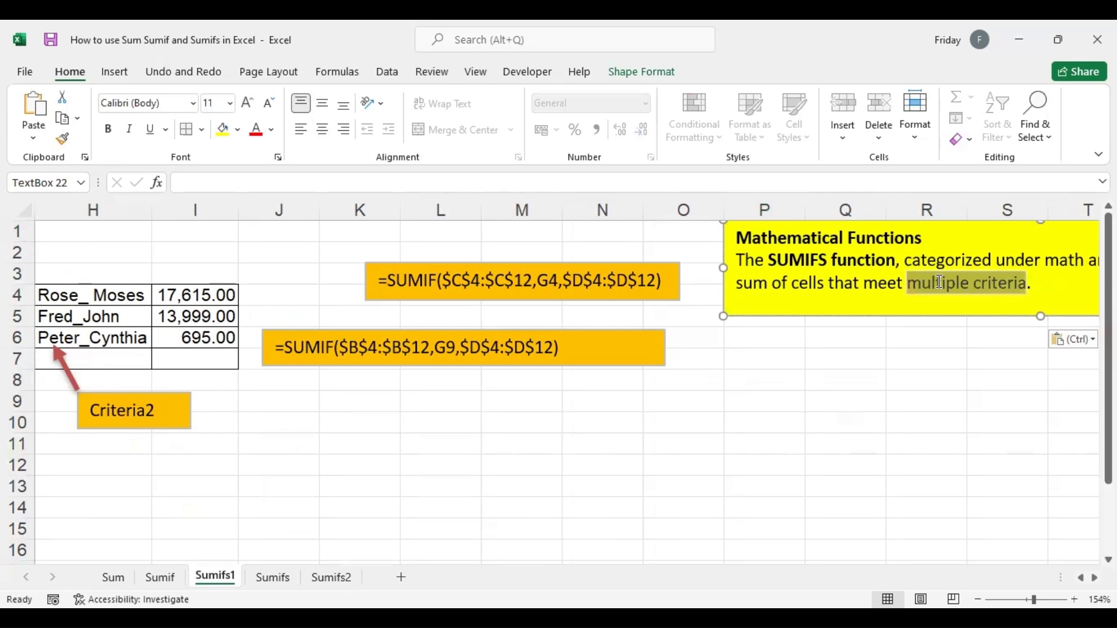
Step: Examine the sales data and two-criteria table on the Sumifs1 sheet, comparing them with the single-criterion setup on the Sumif sheet
click(299, 314)
key(Left)
key(Left)
key(Left)
key(Left)
key(Left)
key(Left)
key(Left)
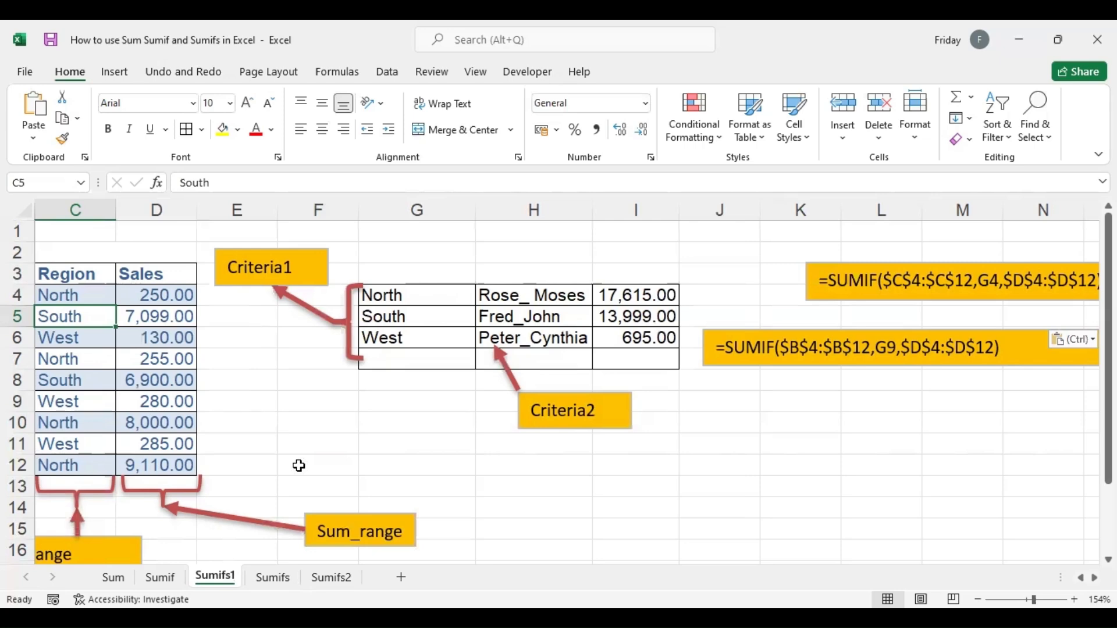
click(278, 431)
key(Left)
key(Home)
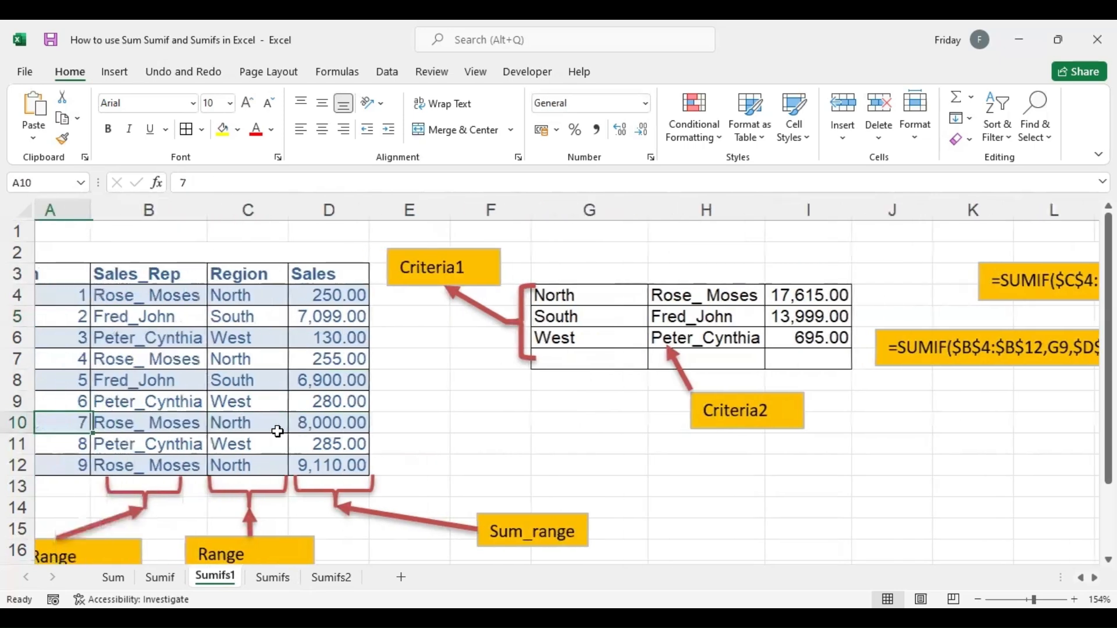
click(163, 579)
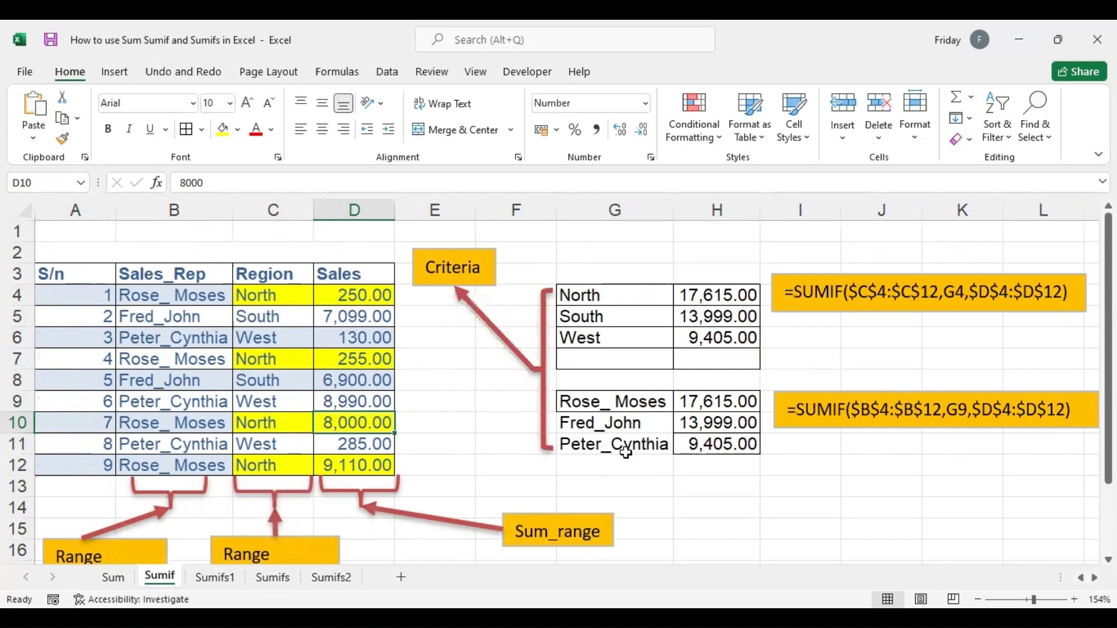
click(219, 583)
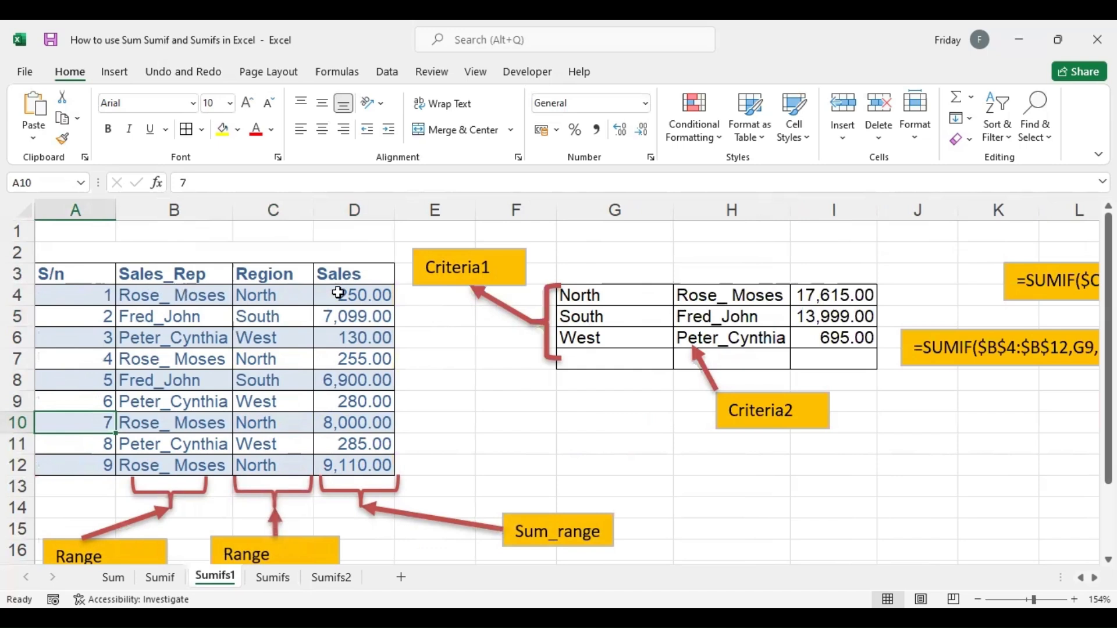
click(145, 300)
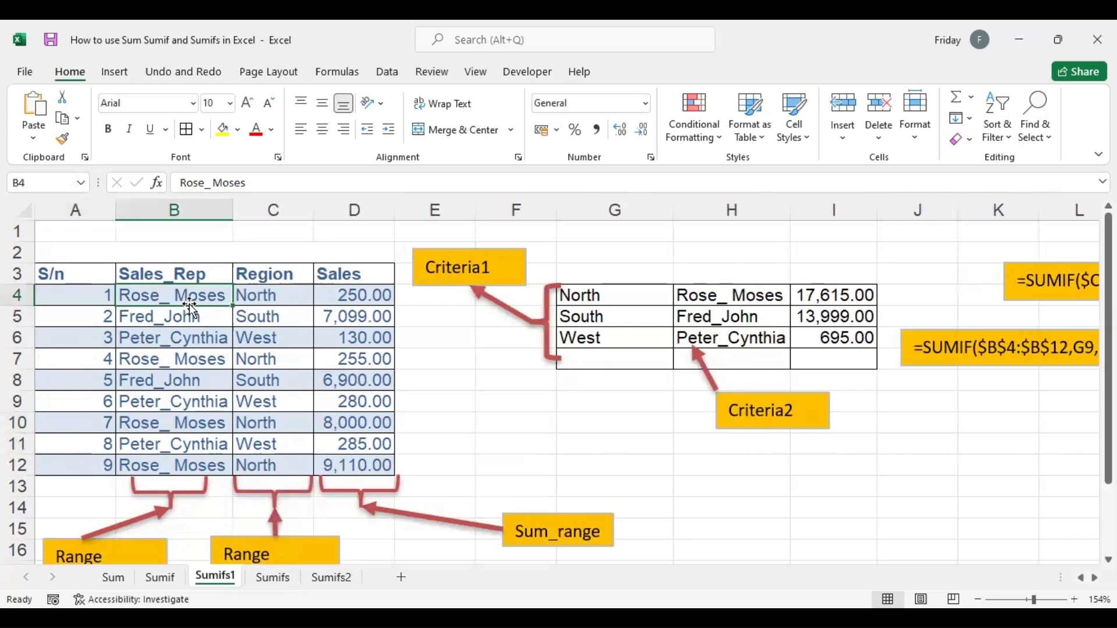
click(249, 296)
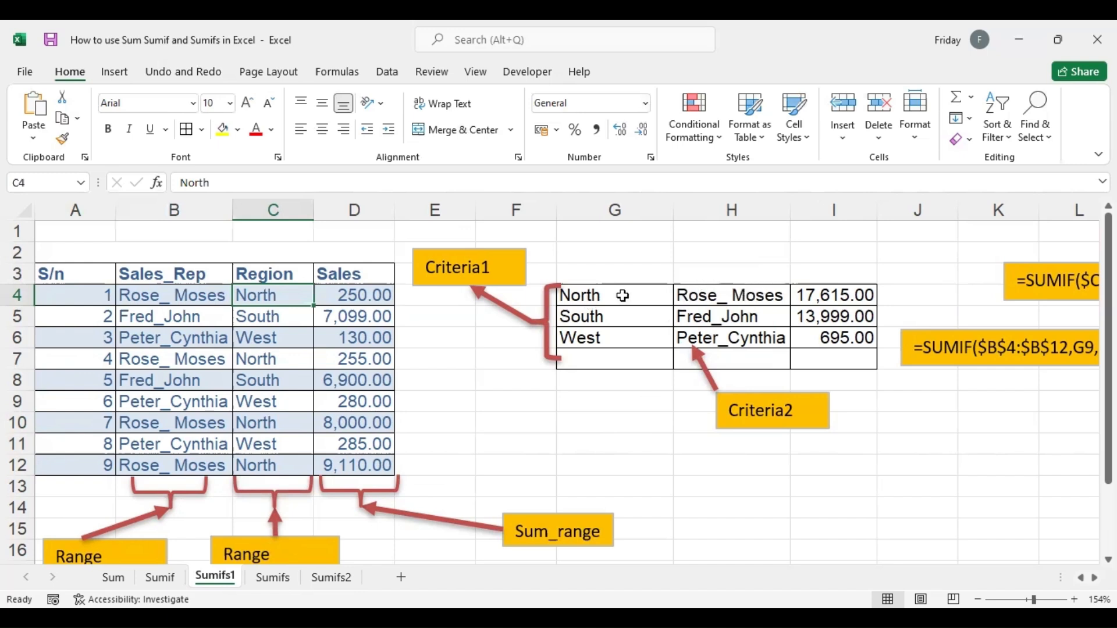
Step: Clear the existing totals in I4:I6 and start a SUMIFS formula in I4 with D4:D12 as the sum range
drag(830, 294, 831, 339)
key(Delete)
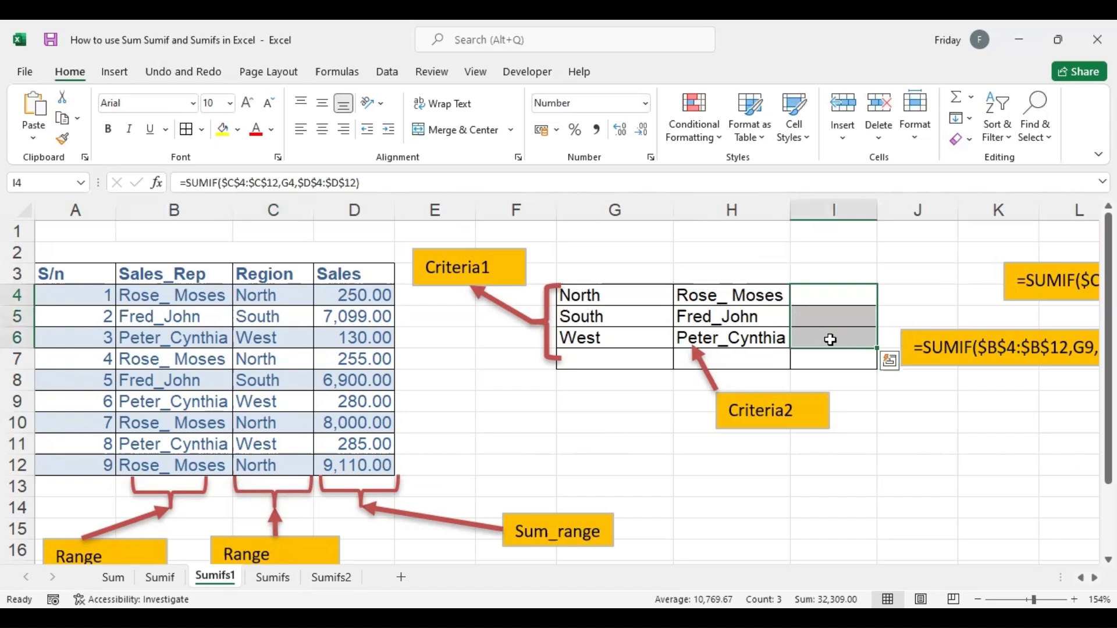
click(811, 295)
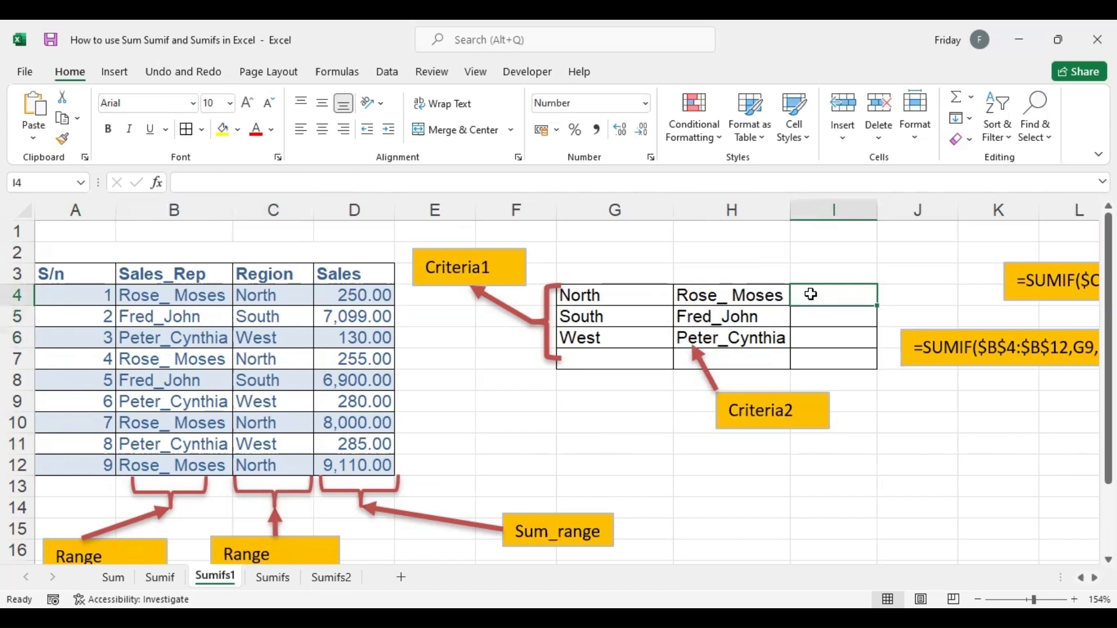
text(=)
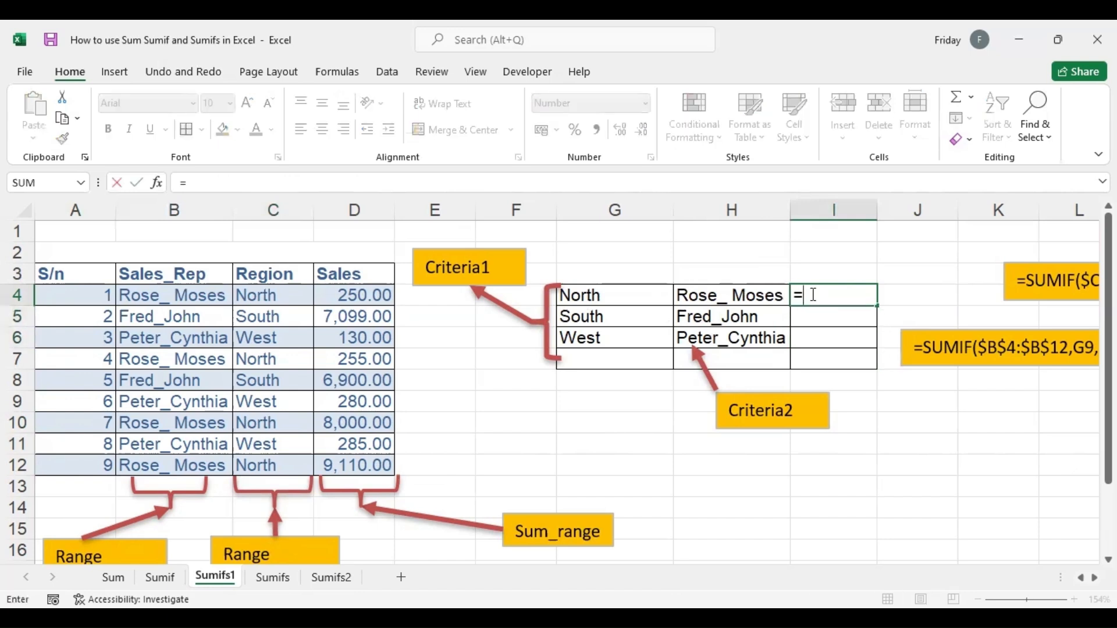
text(suifs)
key(BackSpace)
key(BackSpace)
key(BackSpace)
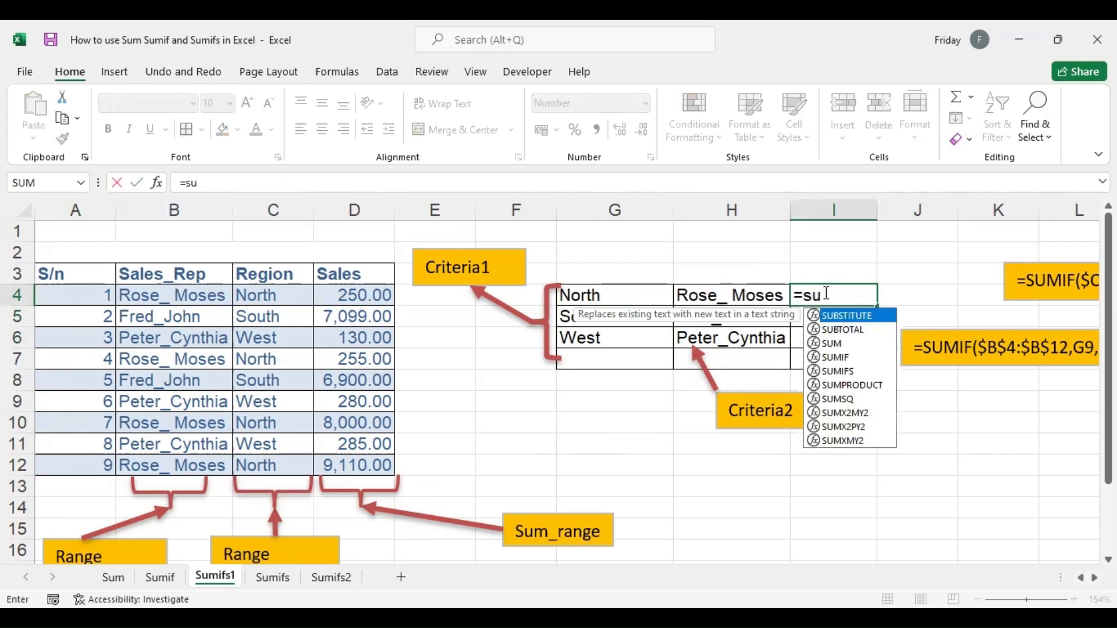
text(mifs)
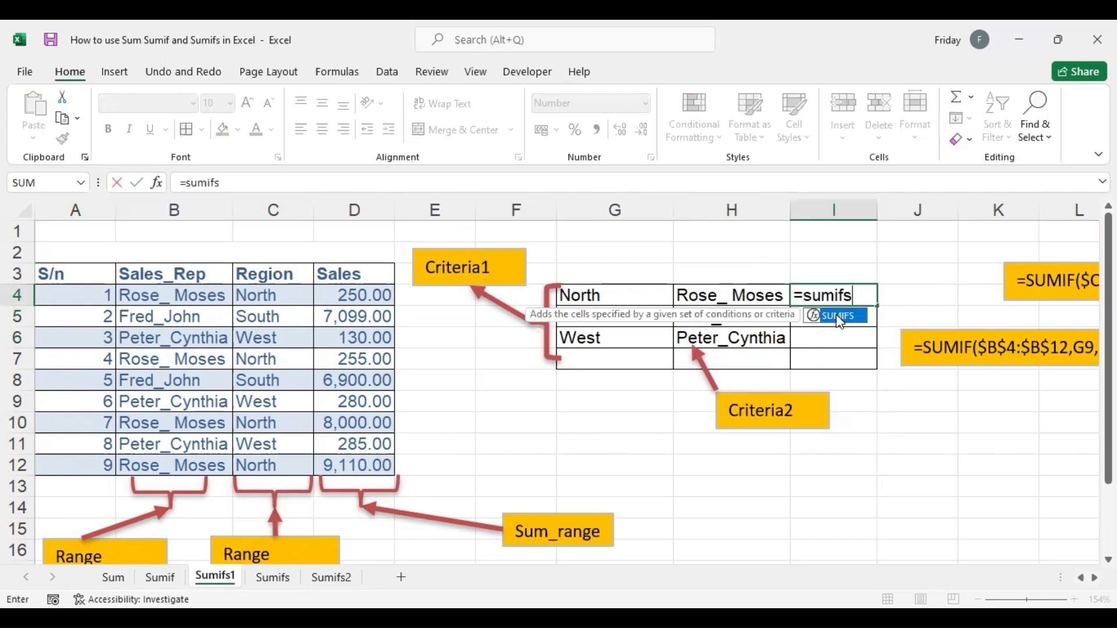
double_click(841, 318)
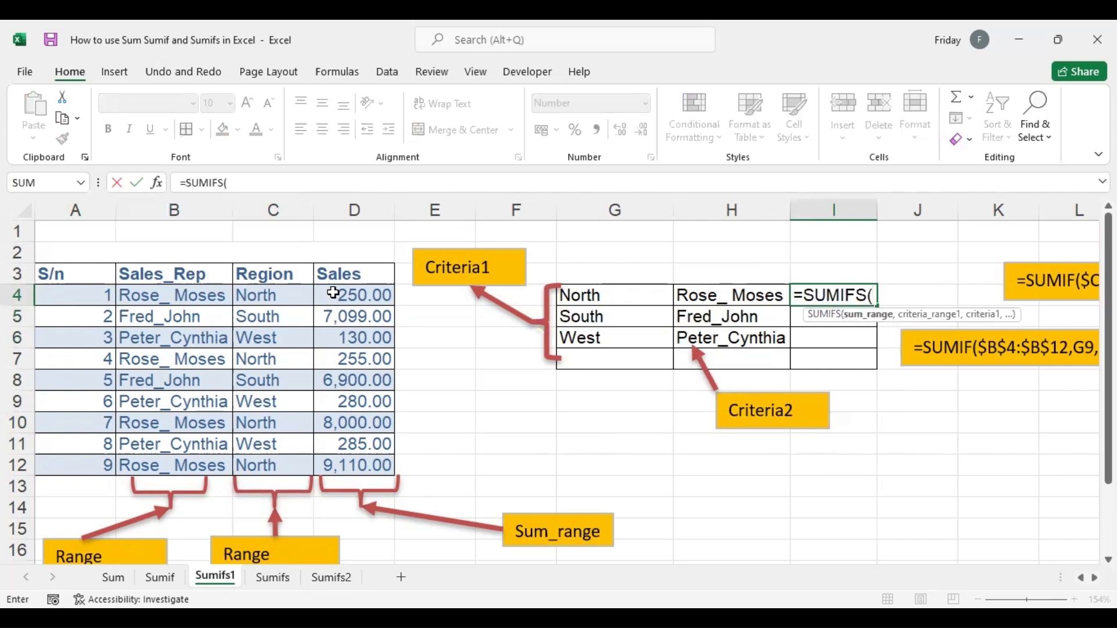
drag(346, 298, 351, 462)
text(,)
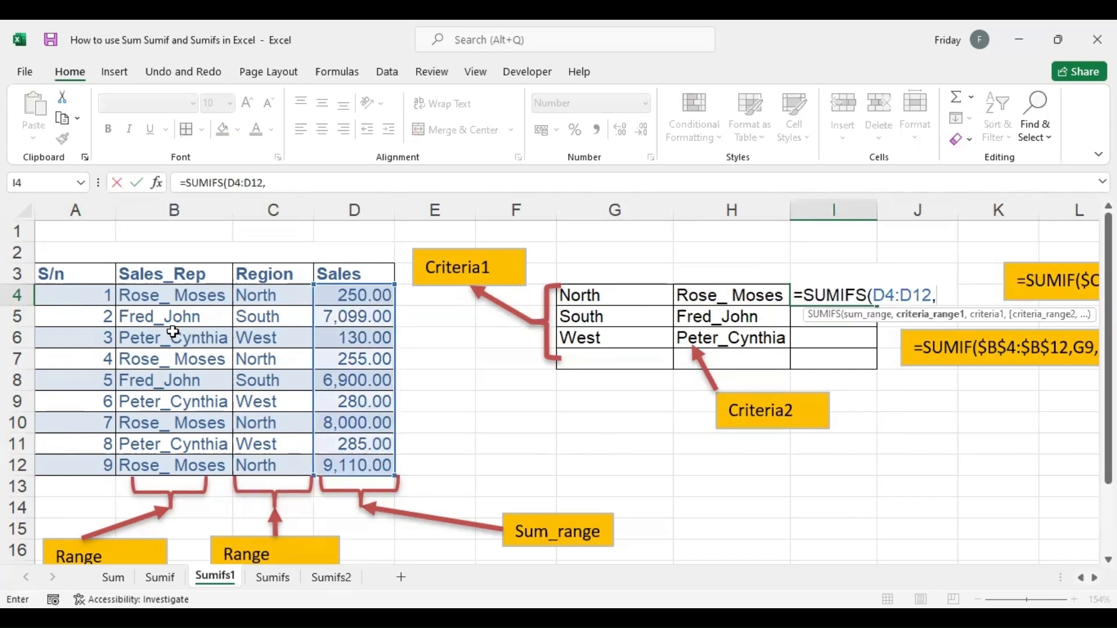
Step: Add the sales rep column B4:B12 as the first criteria range of the formula, with H4 as its criterion
click(168, 295)
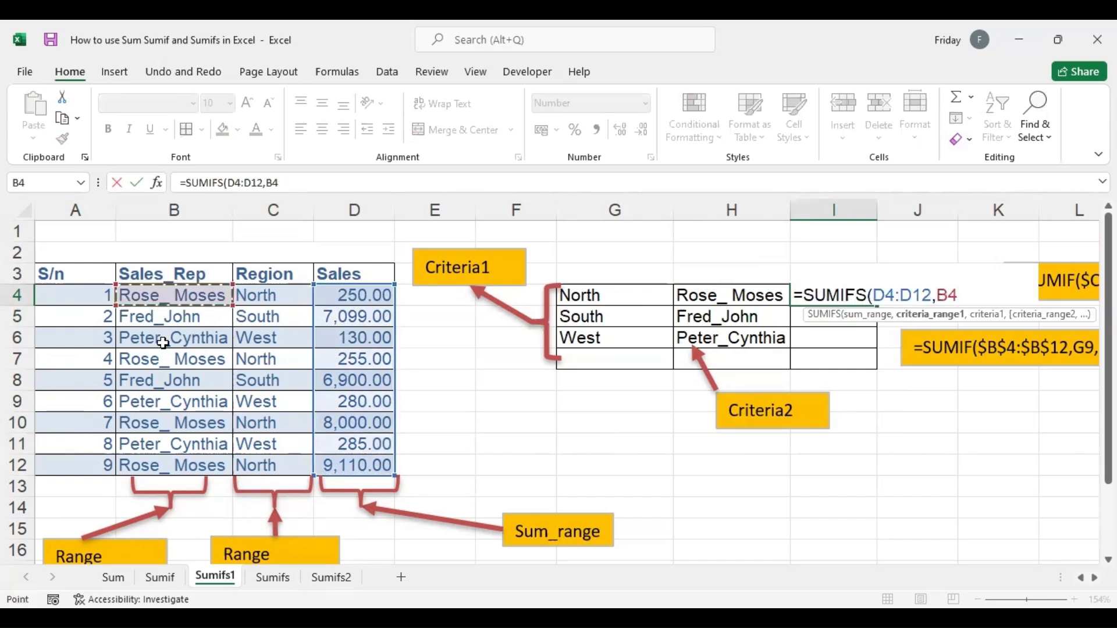
shift+click(175, 459)
text(,)
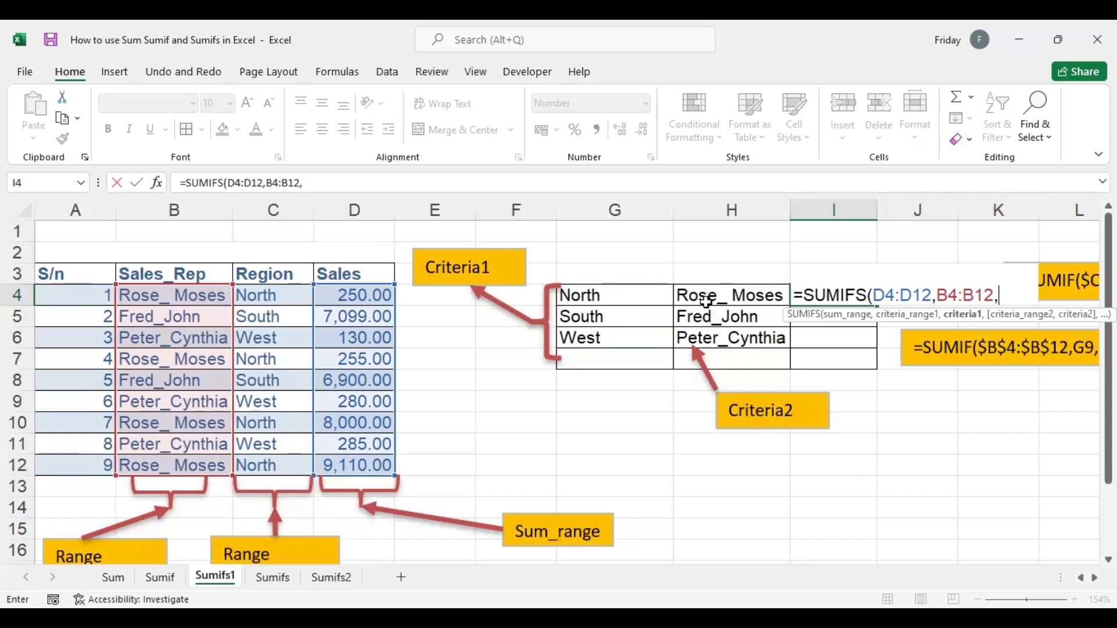
click(728, 296)
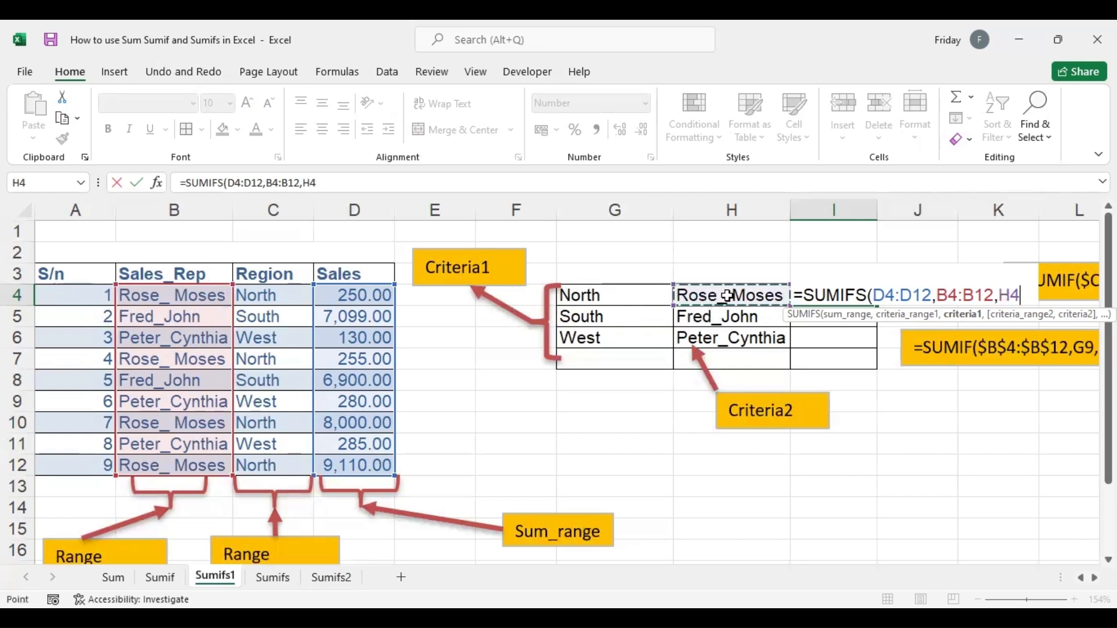
text(,)
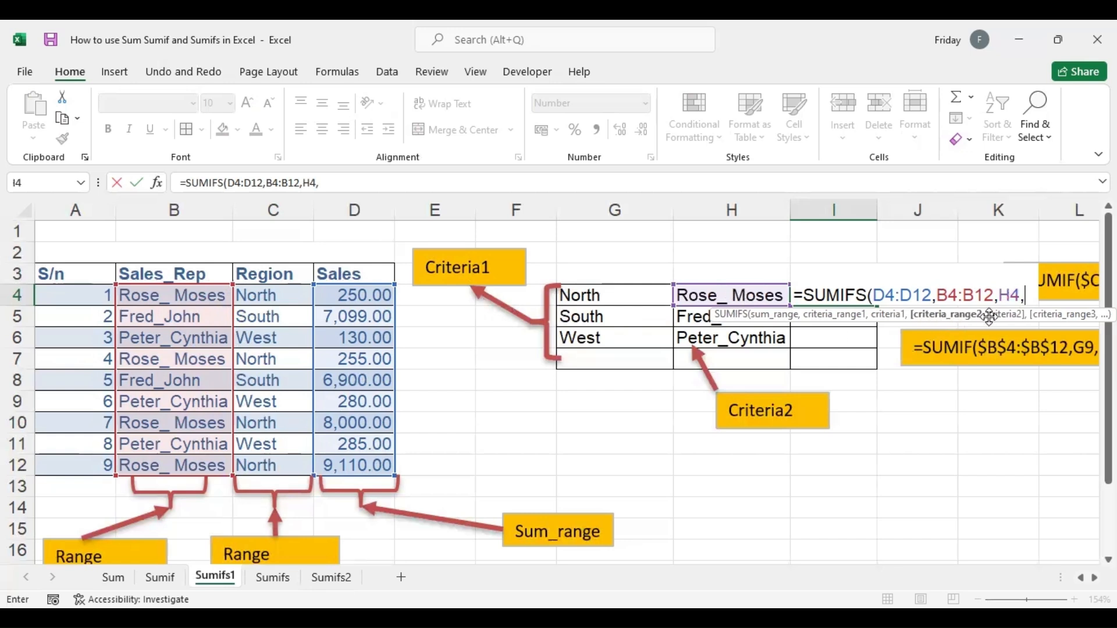
Step: Add region range C4:C12 with criterion G4 as the second pair and complete the SUMIFS formula in I4
click(272, 298)
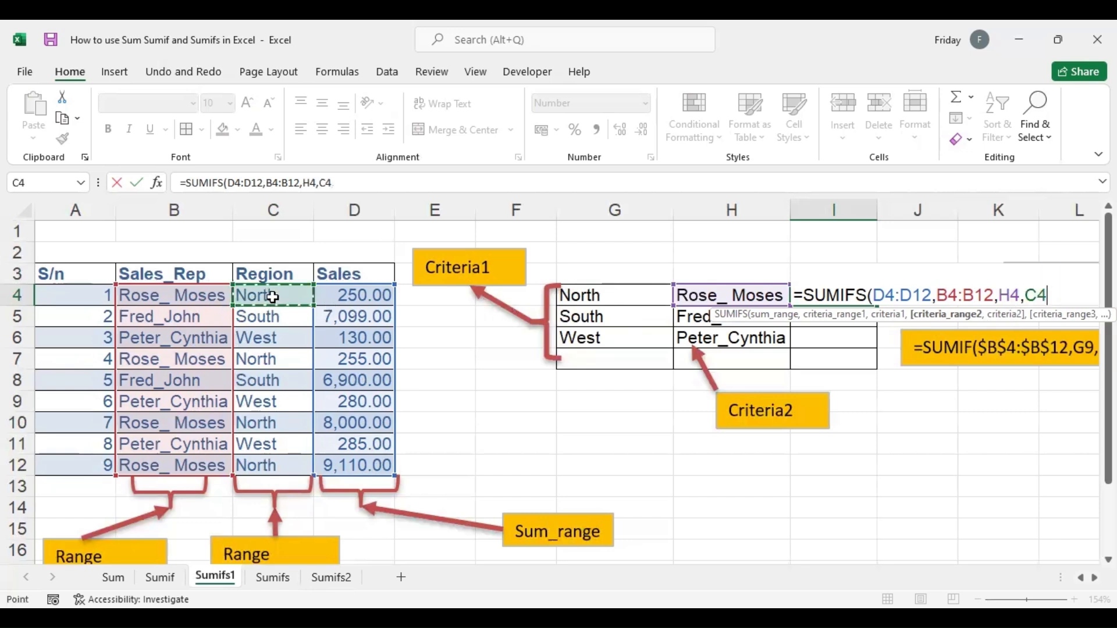
shift+click(271, 458)
text(,)
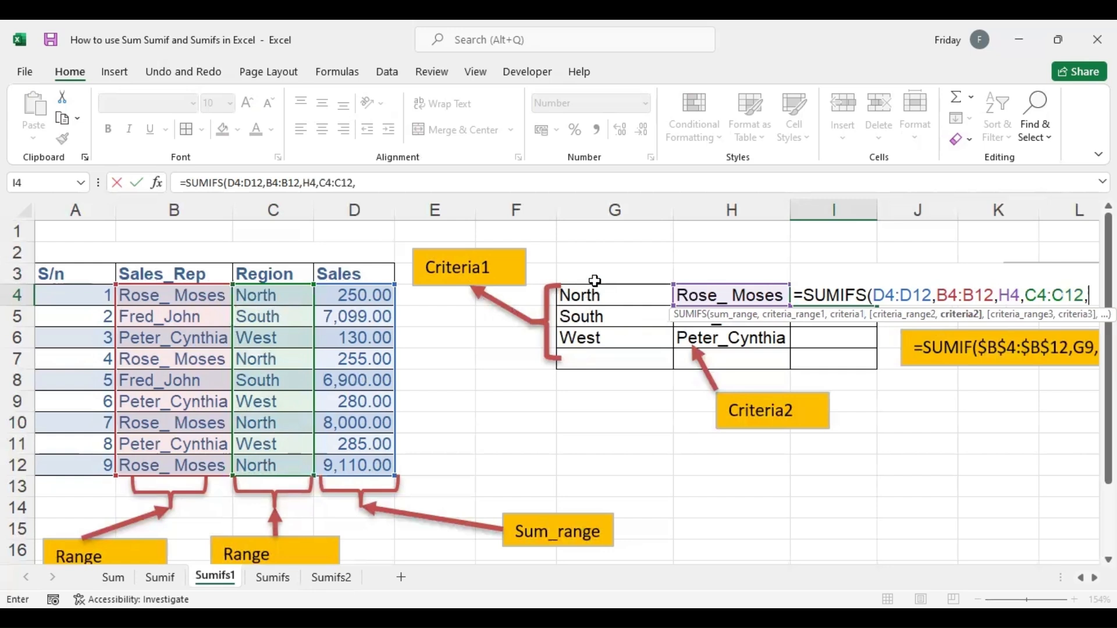
click(603, 297)
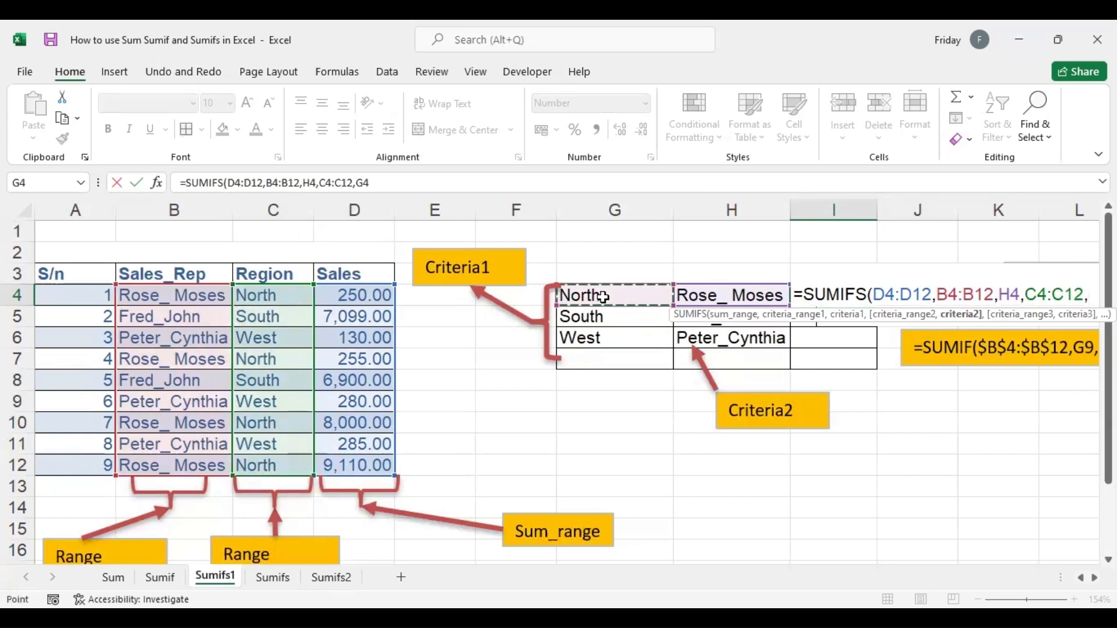
key(Return)
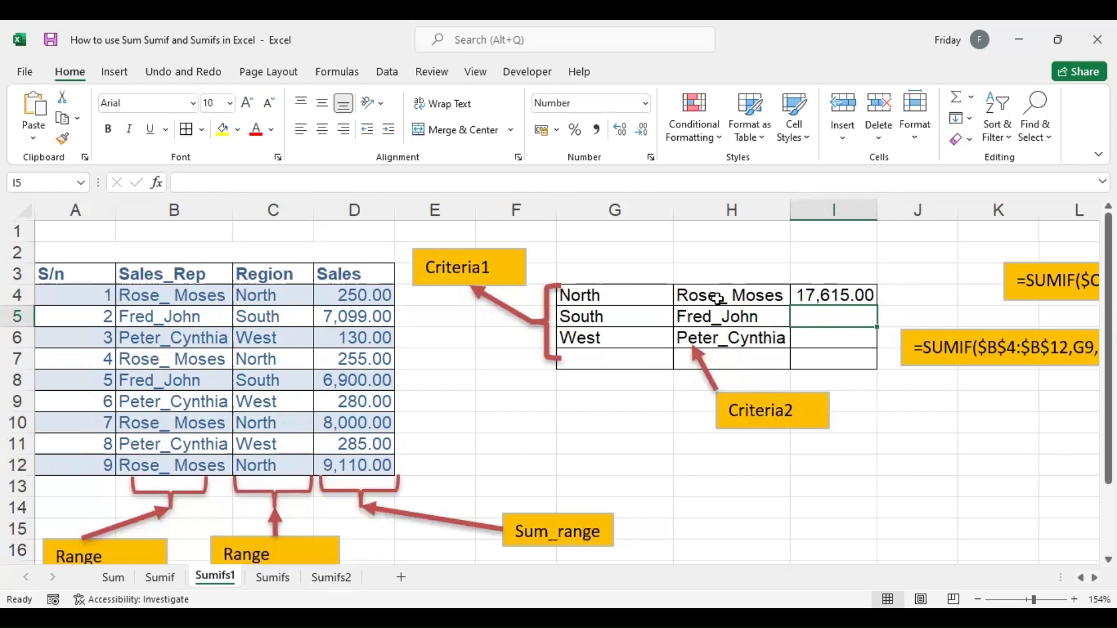
Step: In I4's SUMIFS formula, make the sum range absolute as $D$4:$D$12
double_click(838, 292)
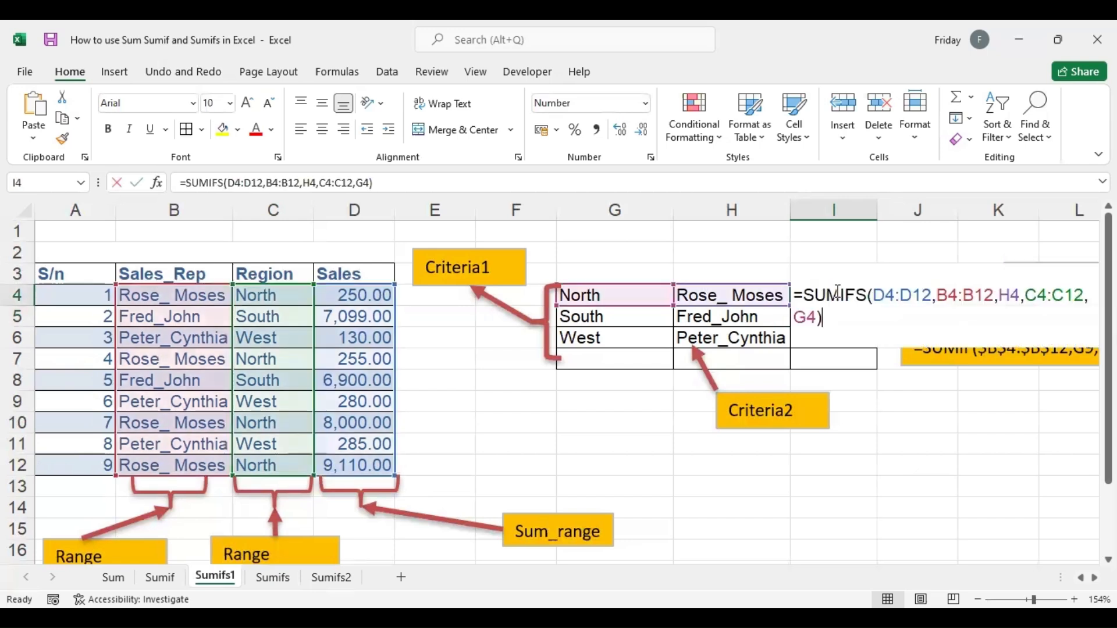
click(880, 294)
click(878, 294)
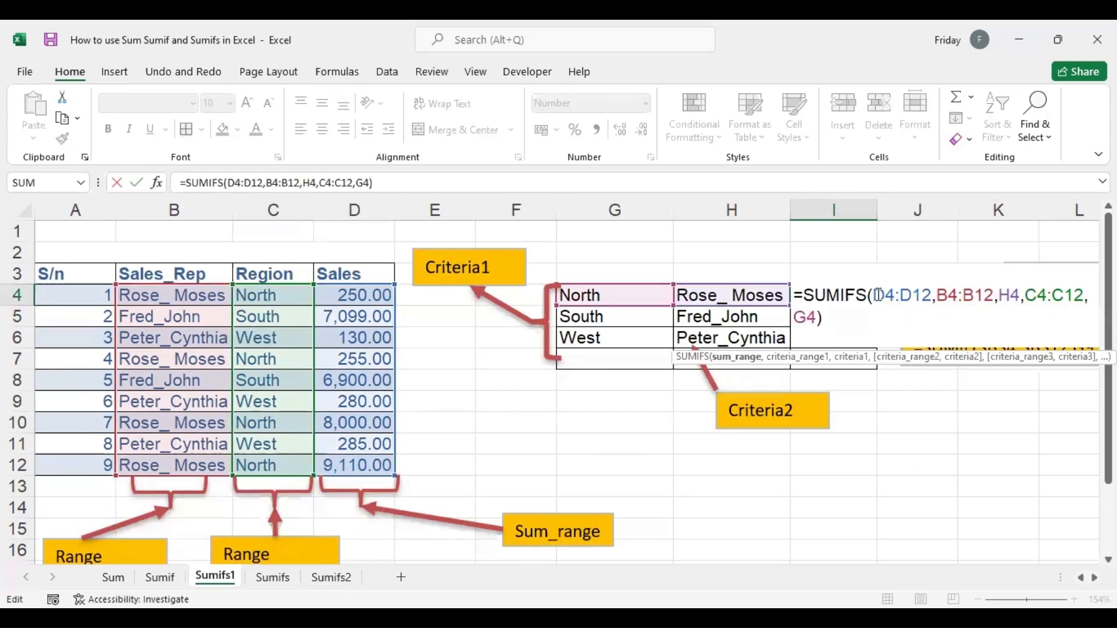
text($)
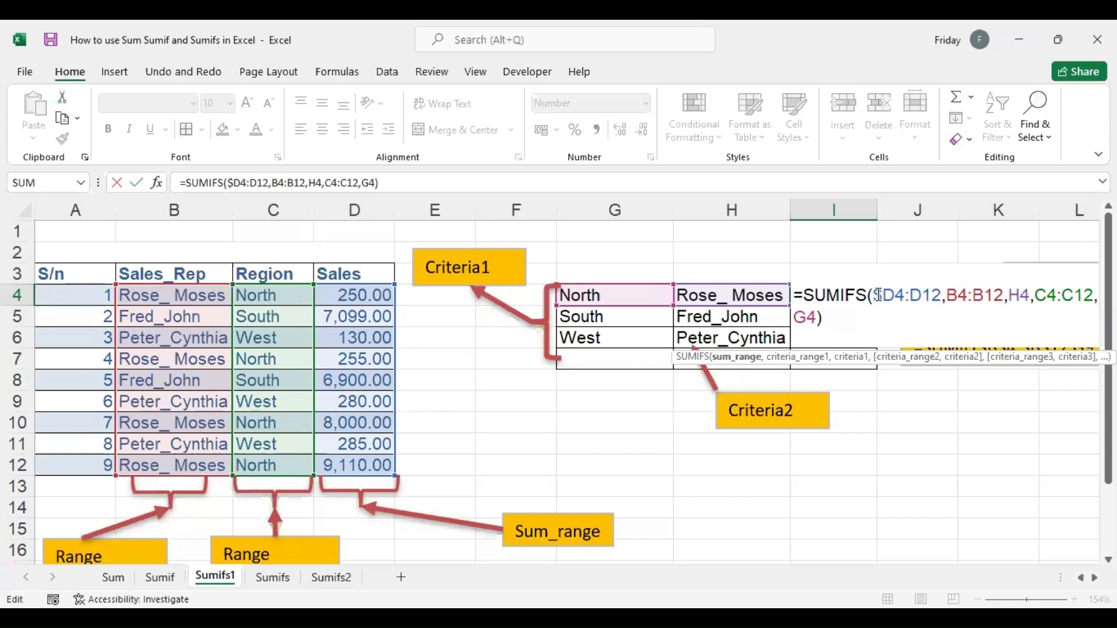
key(Right)
text($)
key(Right)
key(Right)
text($)
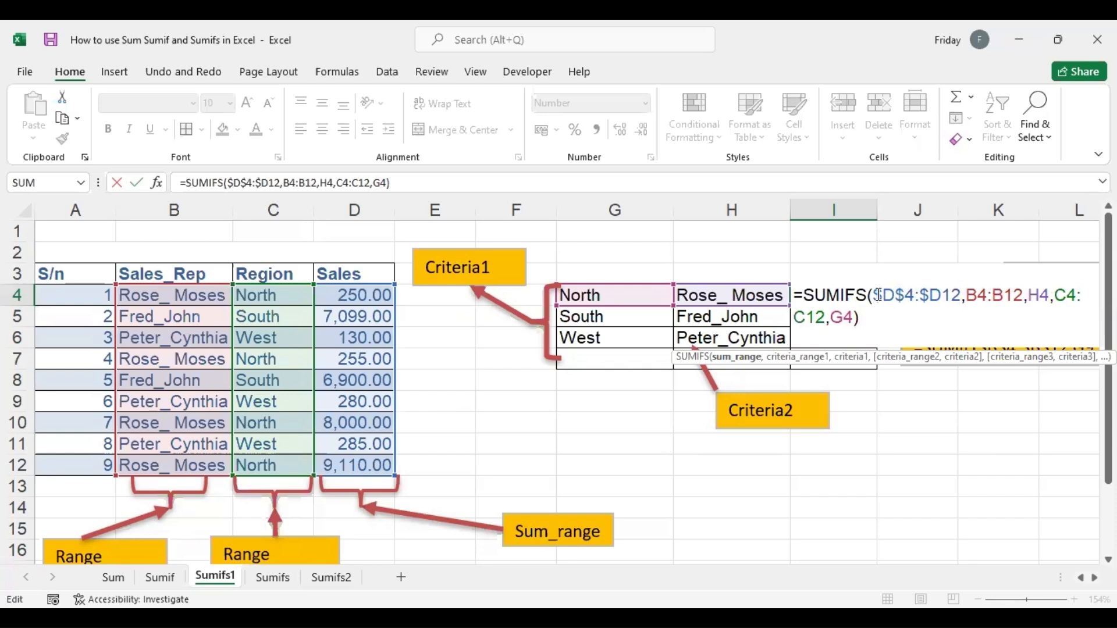
key(Right)
text($)
Step: Make the sales rep criteria range in I4's formula absolute as $B$4:$B$12
key(Right)
key(Right)
key(Right)
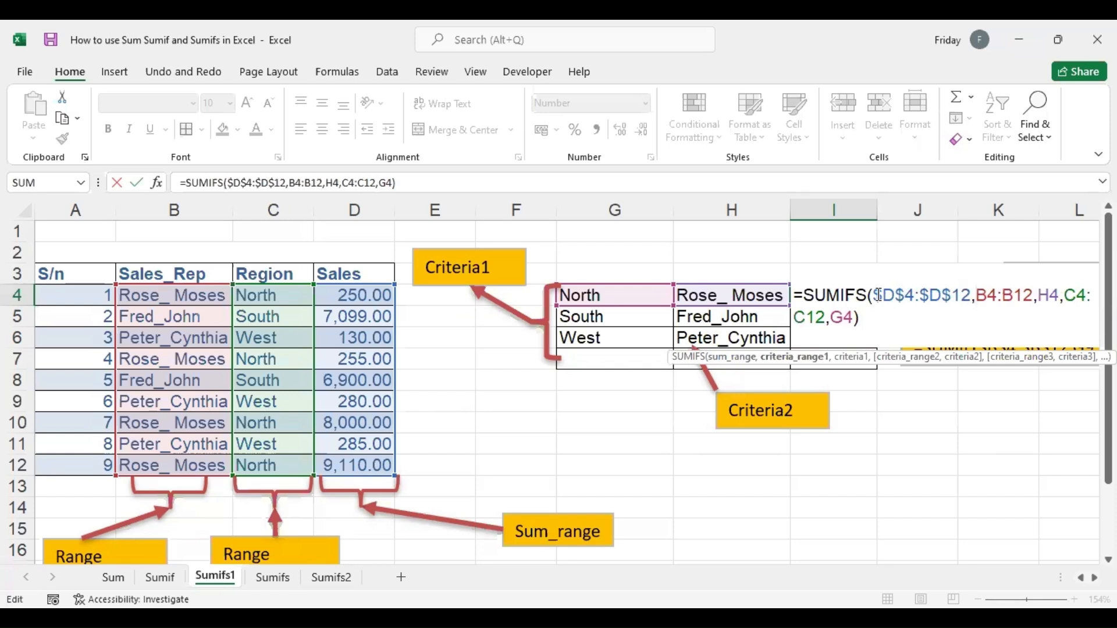
text($)
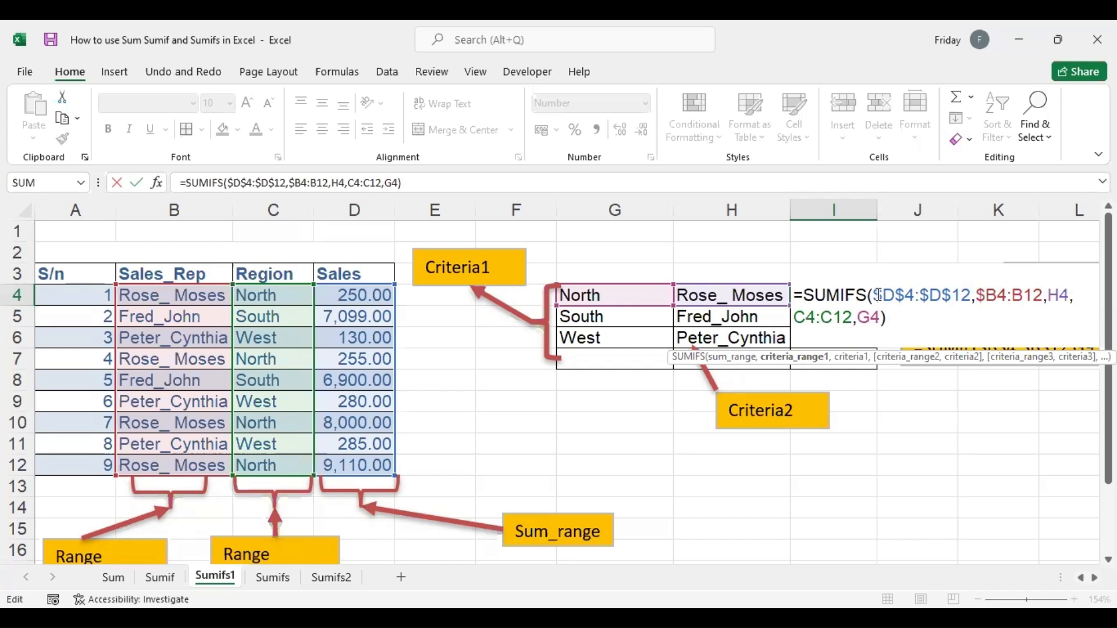
key(F4)
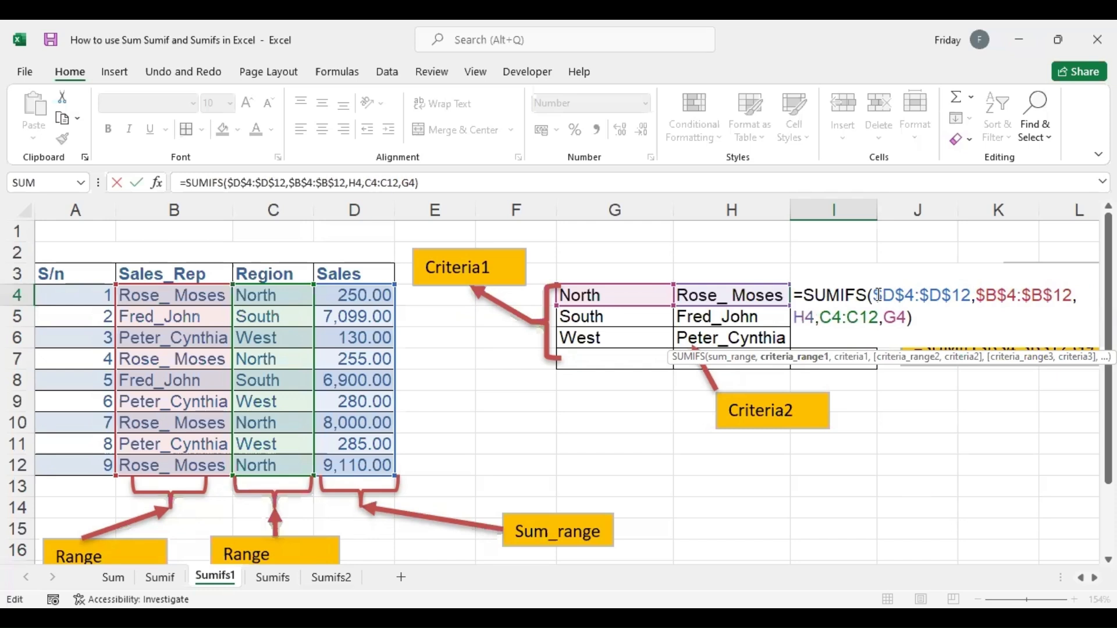
Step: Make the region criteria range in I4's SUMIFS formula absolute as $C$4:$C$12, and fill the formula down to I6
key(Right)
key(Right)
key(Right)
key(Right)
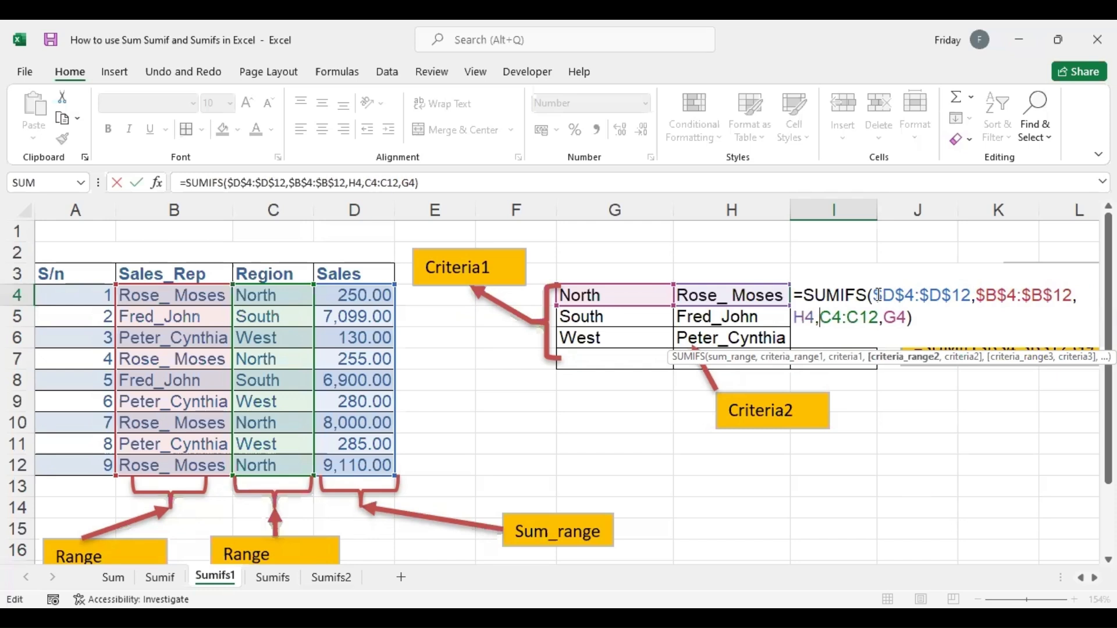
text($)
key(Right)
text($D)
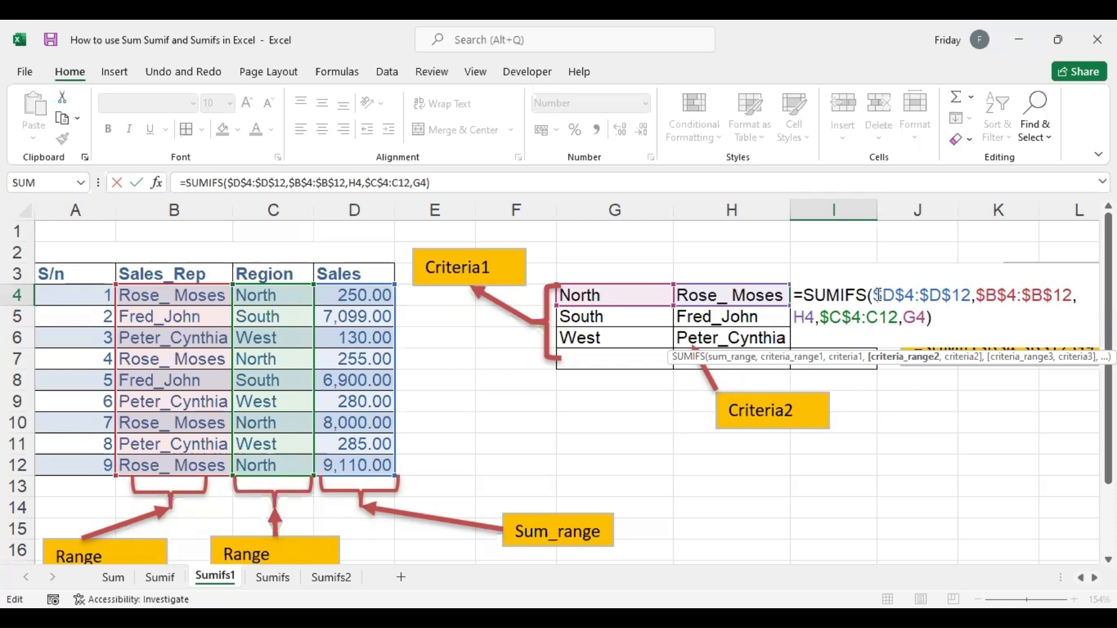
text($)
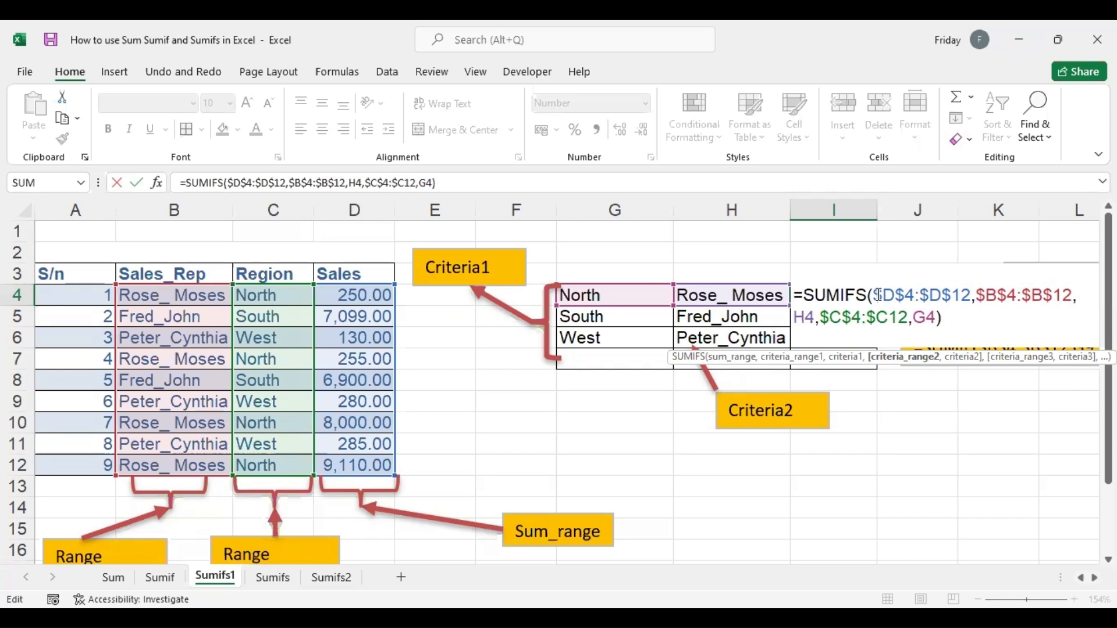
key(Right)
text($)
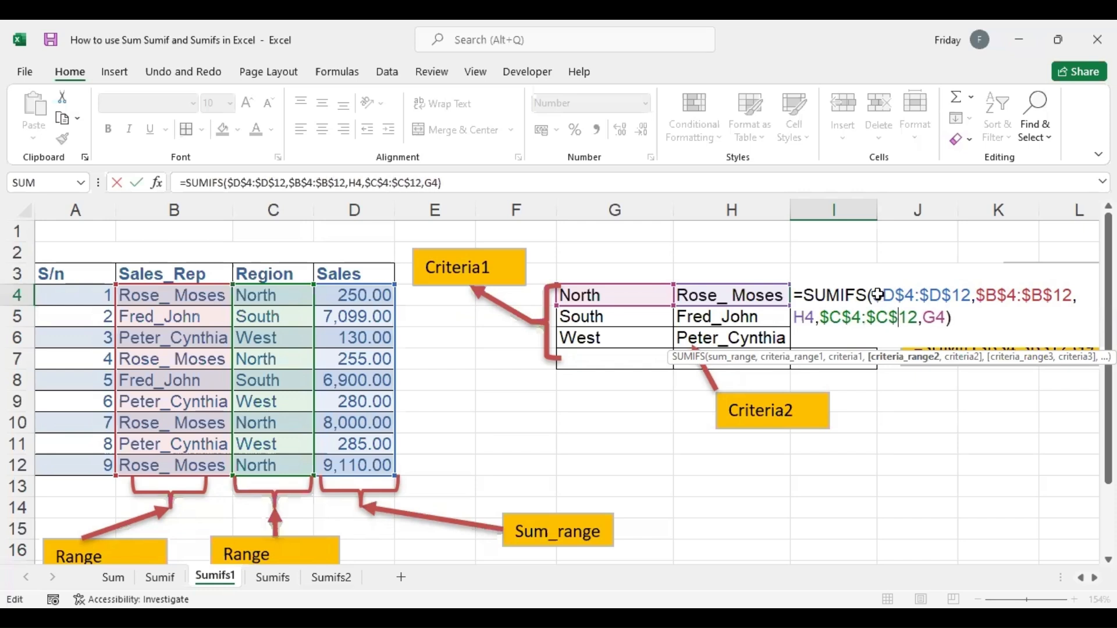
key(ctrl+Return)
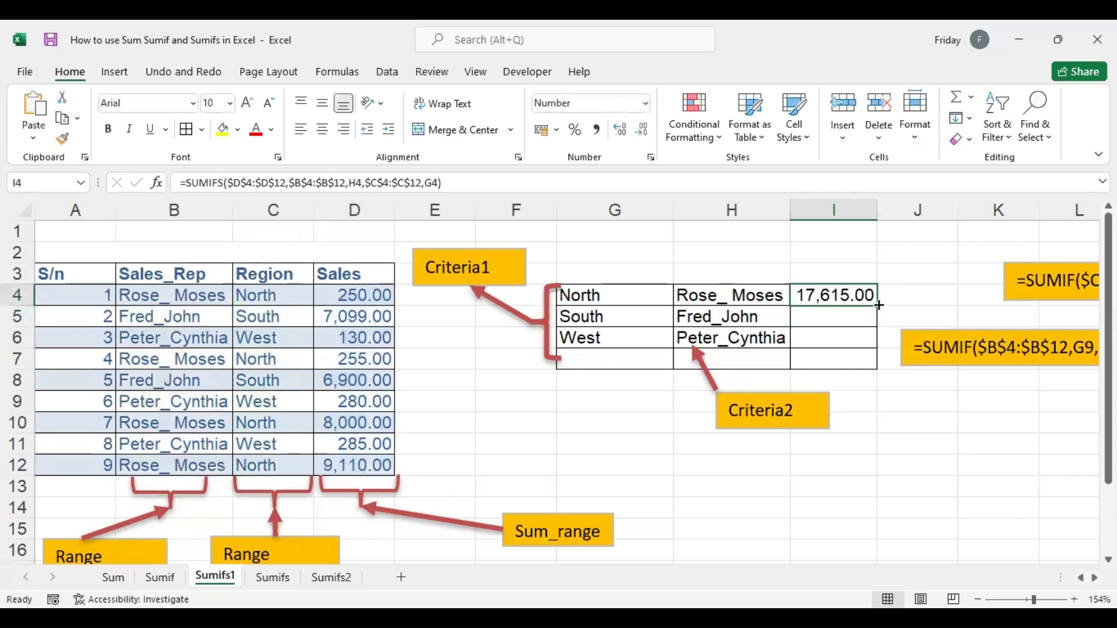
drag(879, 305, 877, 344)
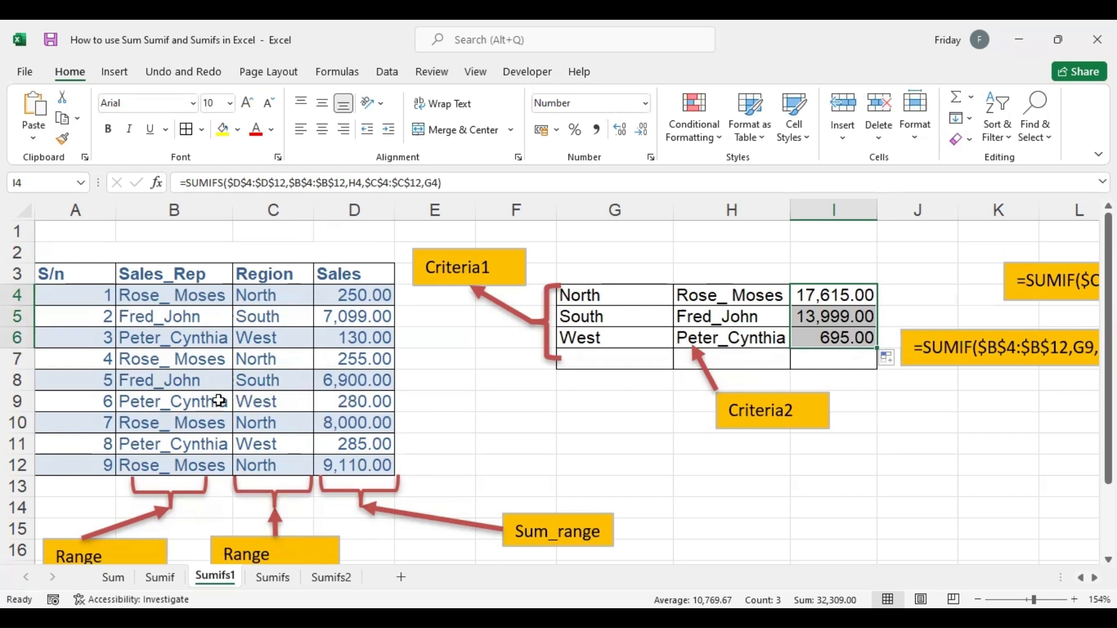
Step: Change the sales amount in D9 to 10000 and autofit the width of column D
click(368, 398)
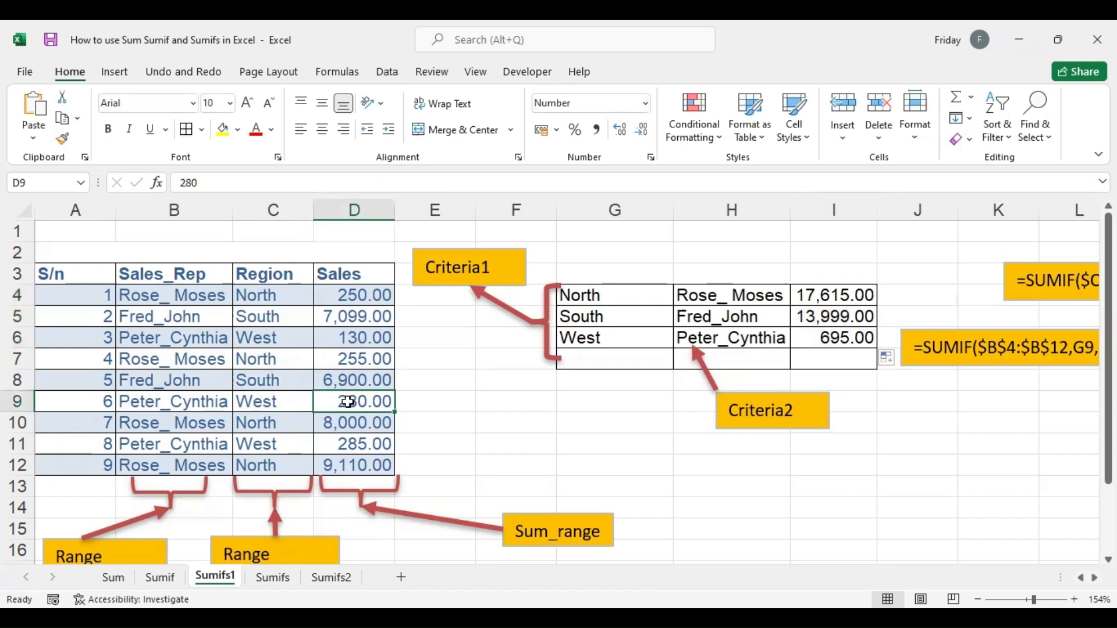
text(10000)
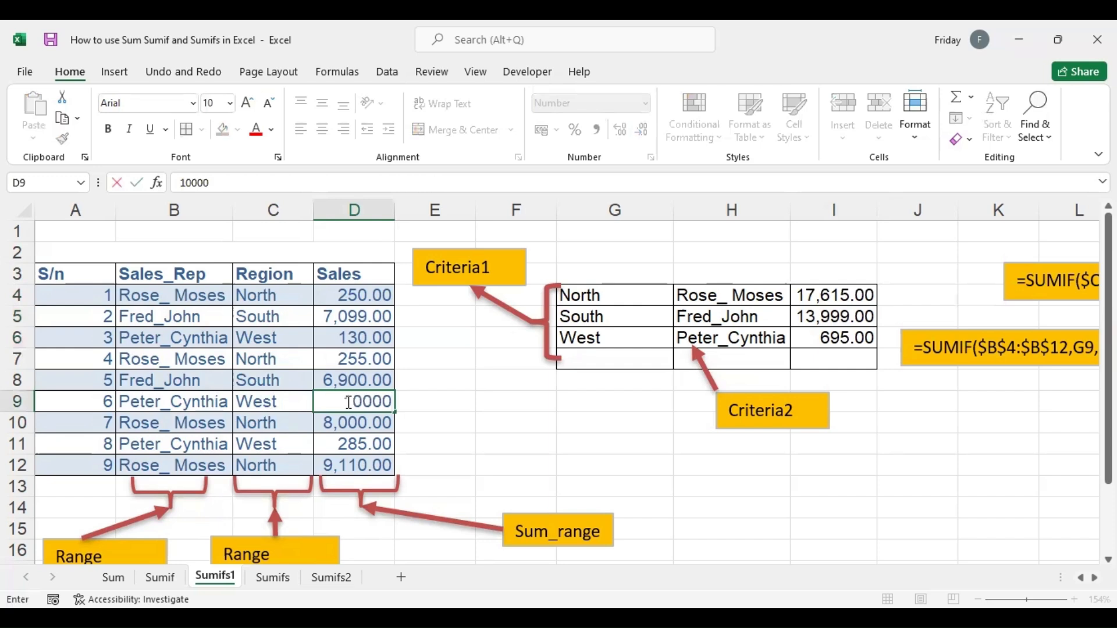
key(Return)
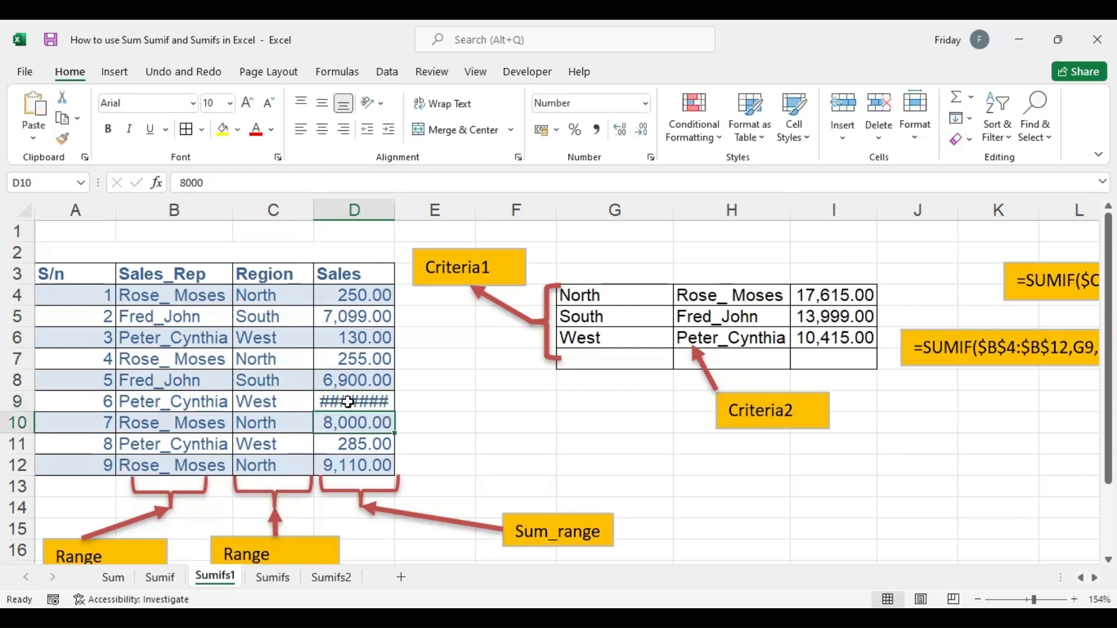
double_click(393, 207)
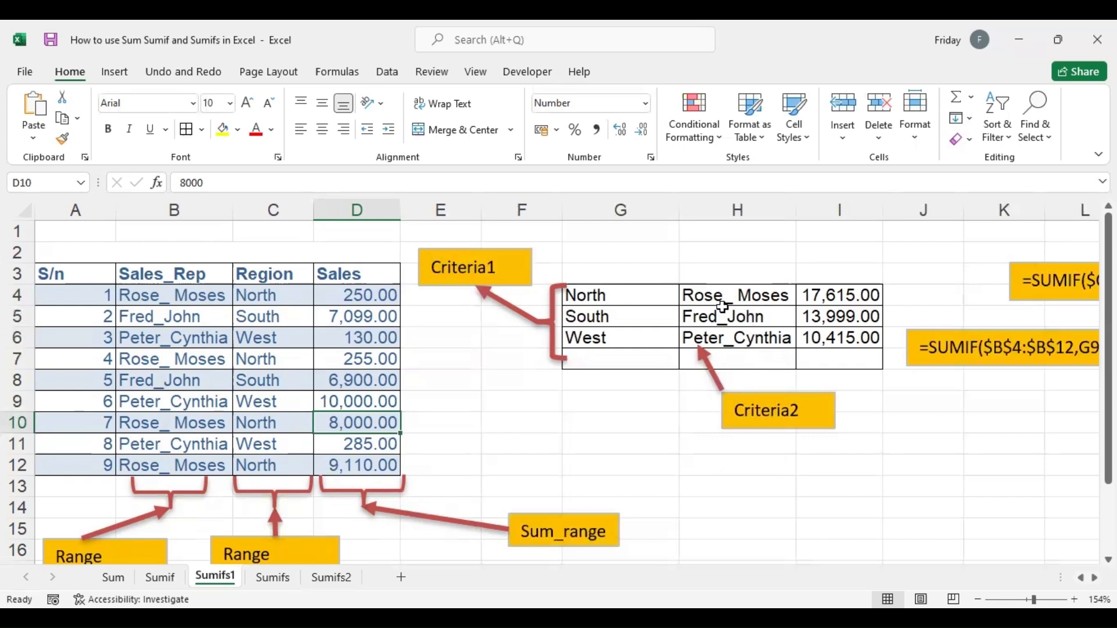
Step: Swap the callout numbering so the sales rep criteria read Criteria1 and the region criteria read Criteria2, matching I4's formula
double_click(839, 296)
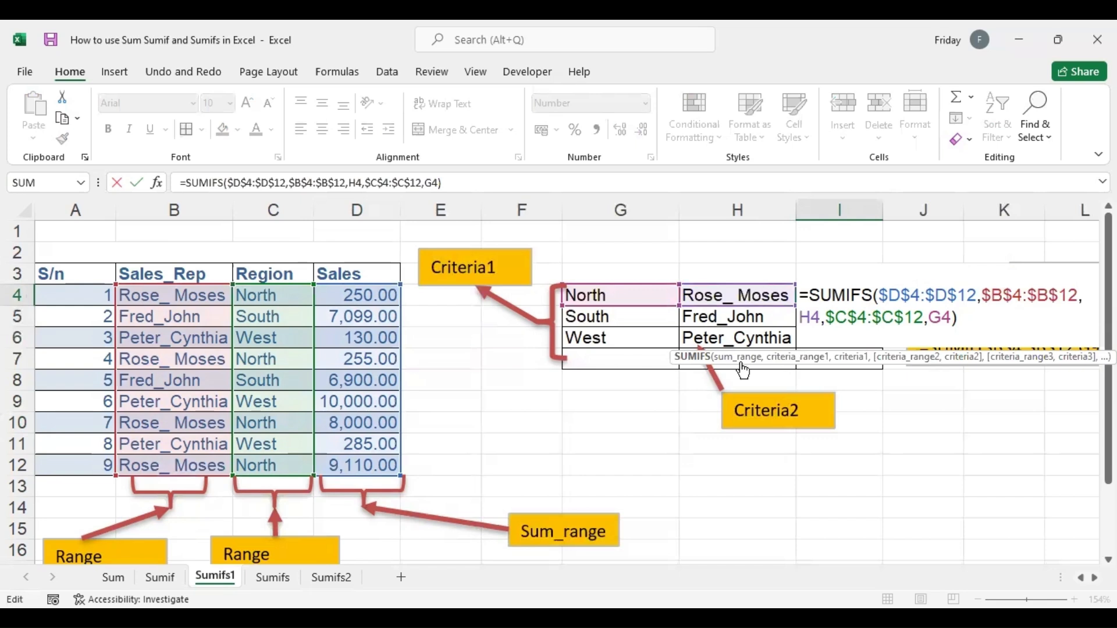
click(802, 414)
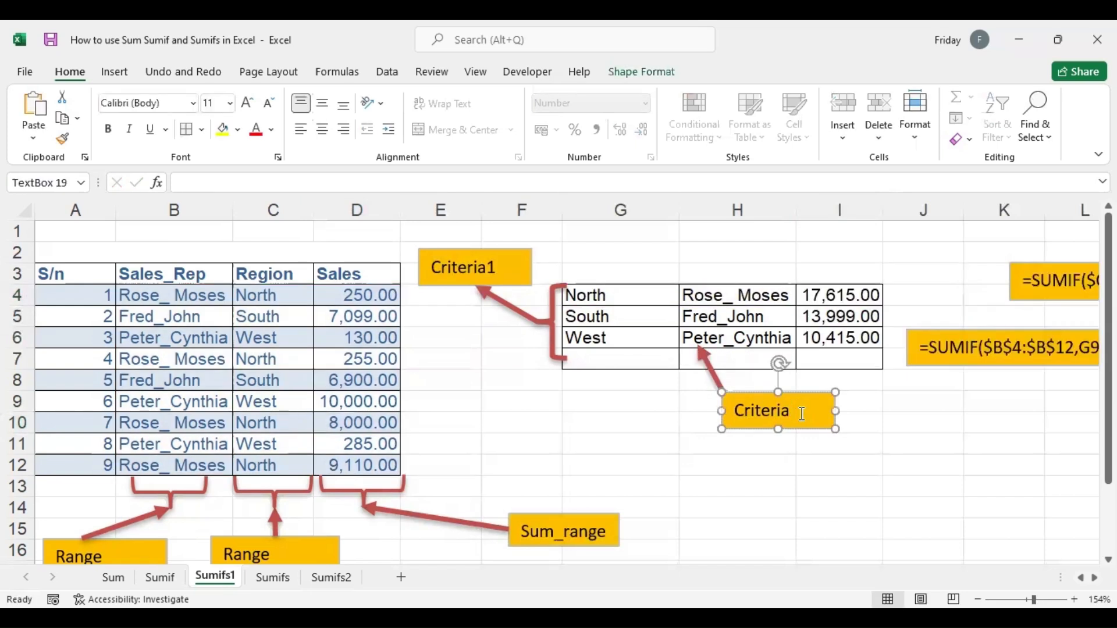
click(512, 265)
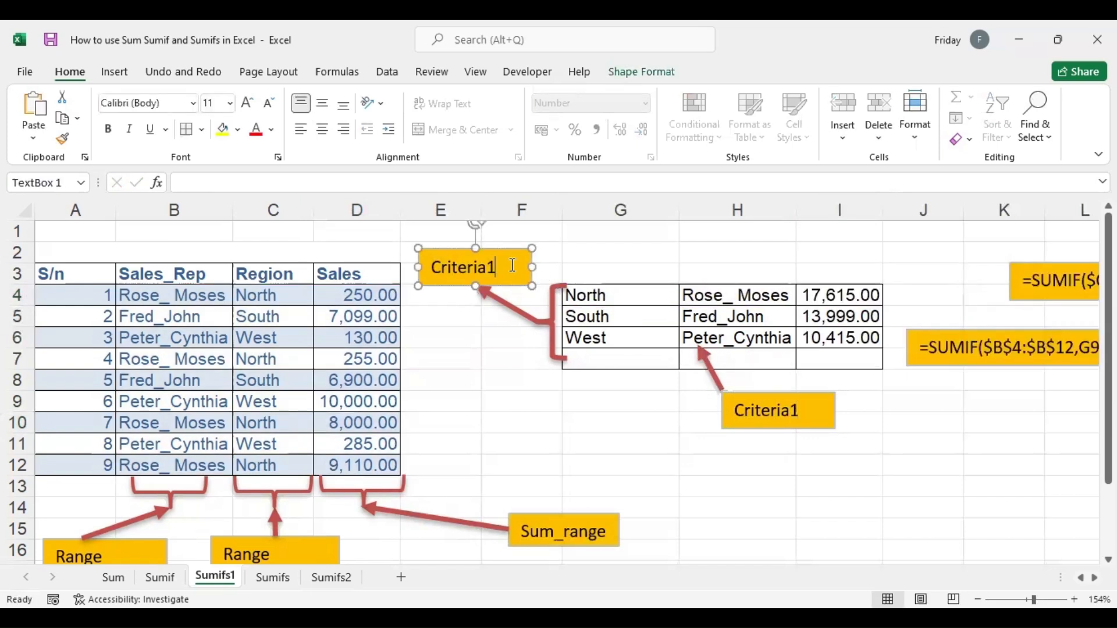
key(BackSpace)
click(515, 400)
double_click(832, 295)
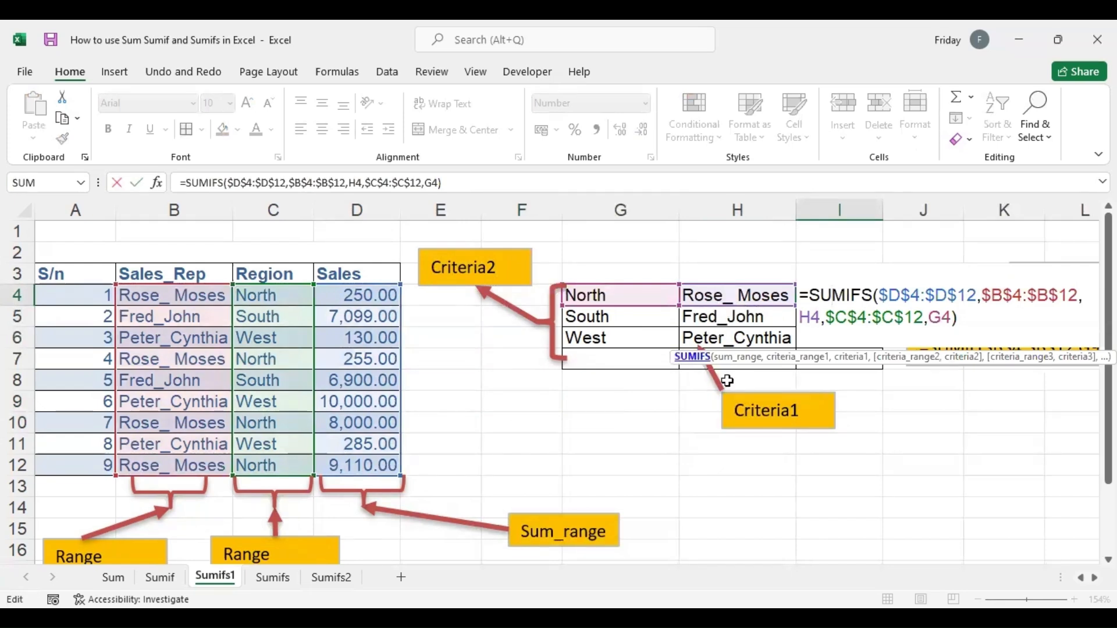
click(656, 429)
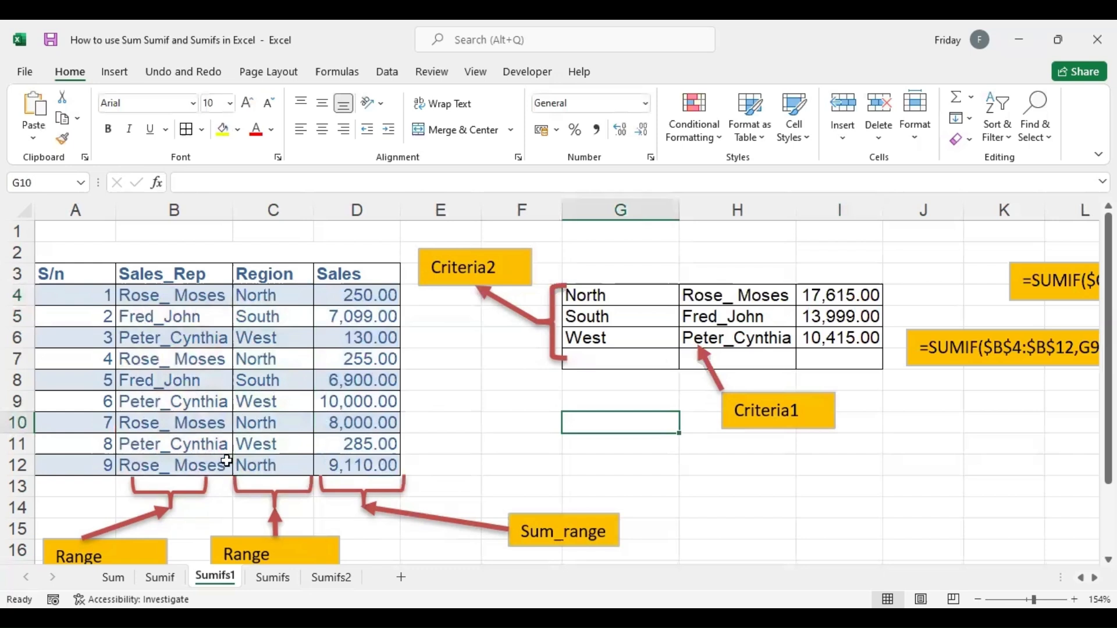
click(528, 421)
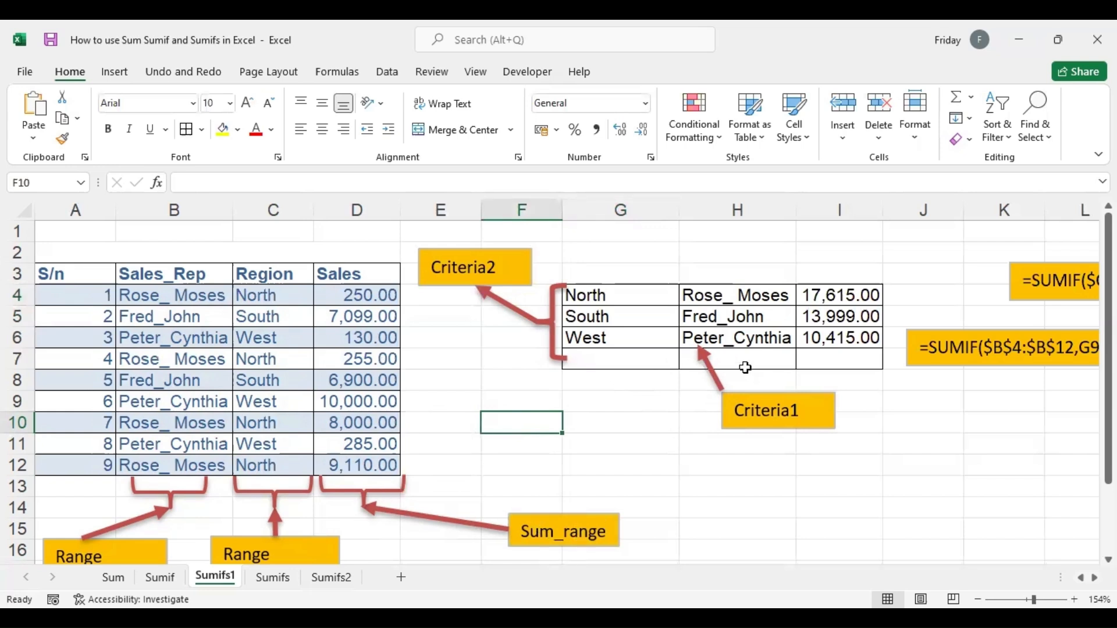
Step: Relabel the Range callout for the sales rep column as "critical Range1" and enlarge its text box to fit
click(177, 519)
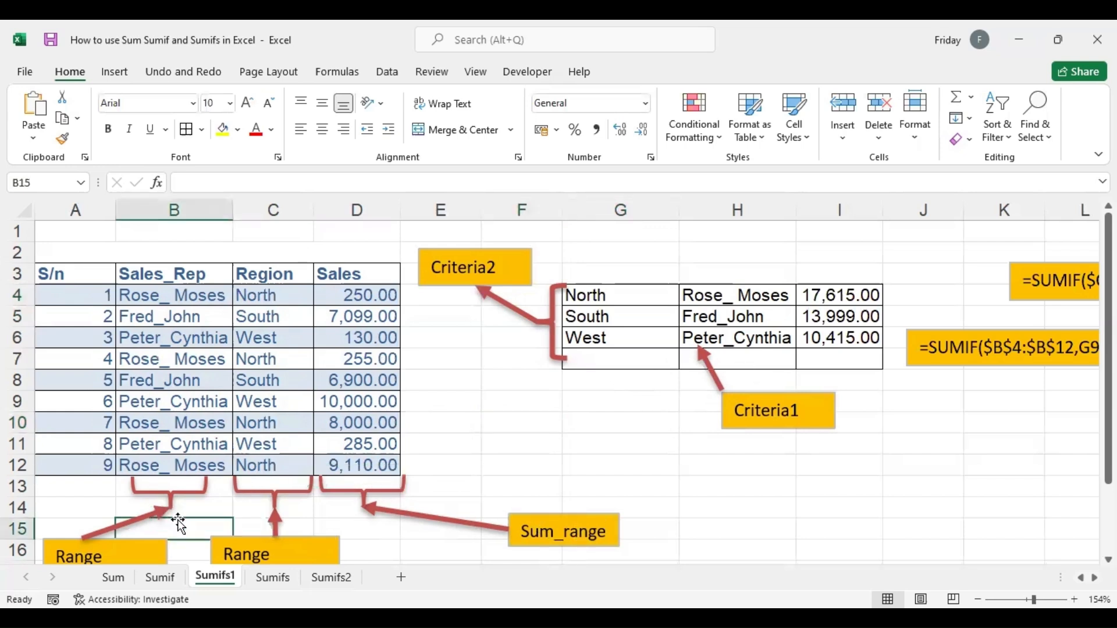
key(Down)
key(Down)
key(Down)
key(Down)
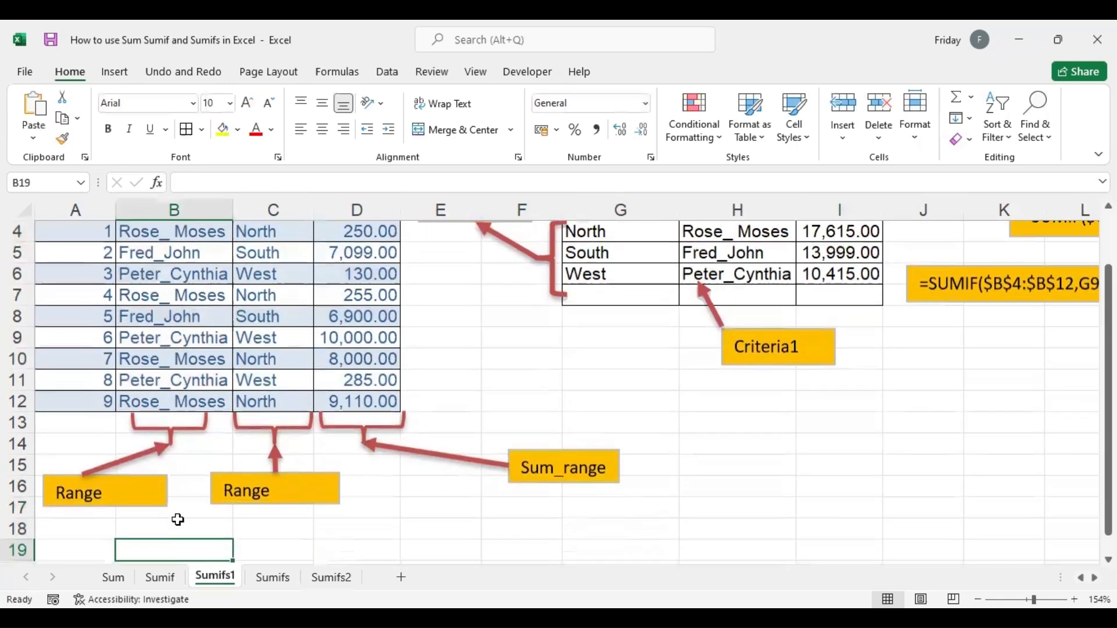
click(123, 502)
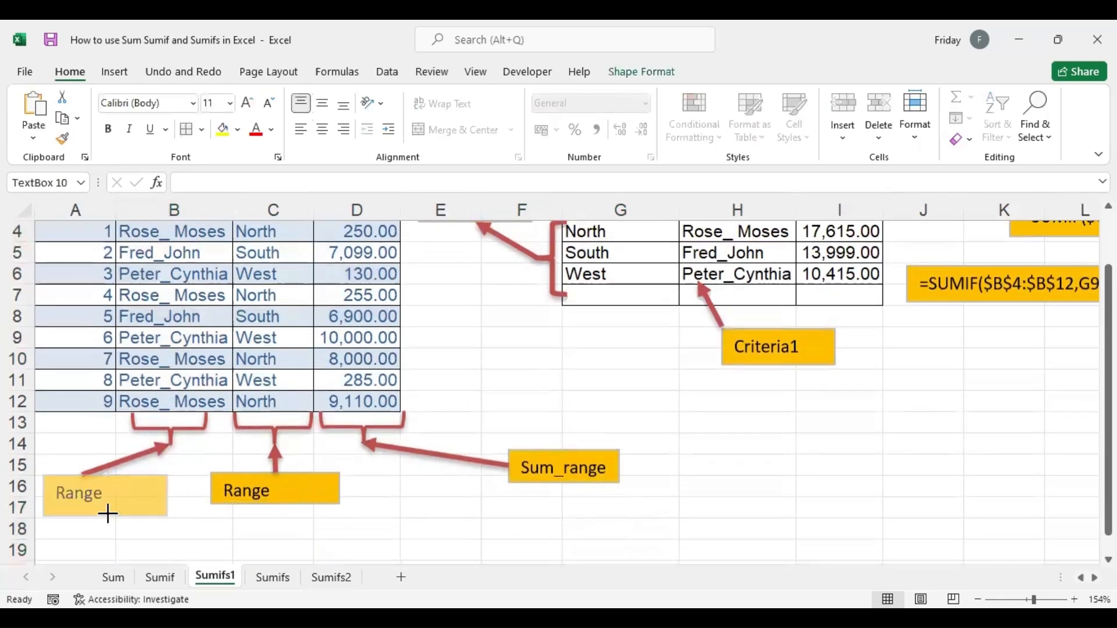
click(110, 495)
click(50, 492)
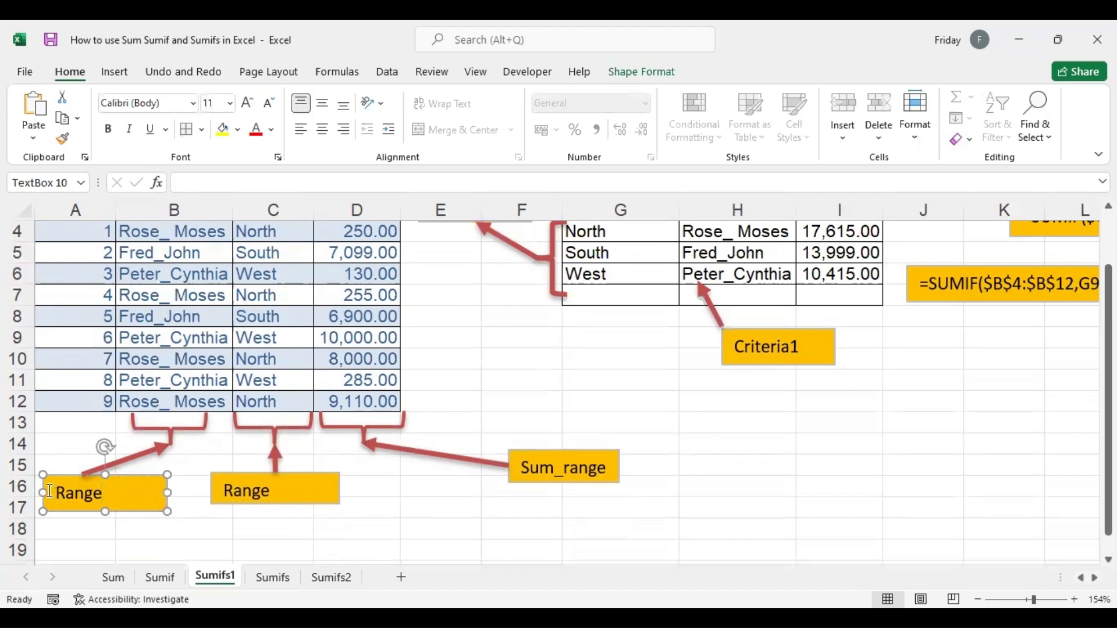
text(Cr)
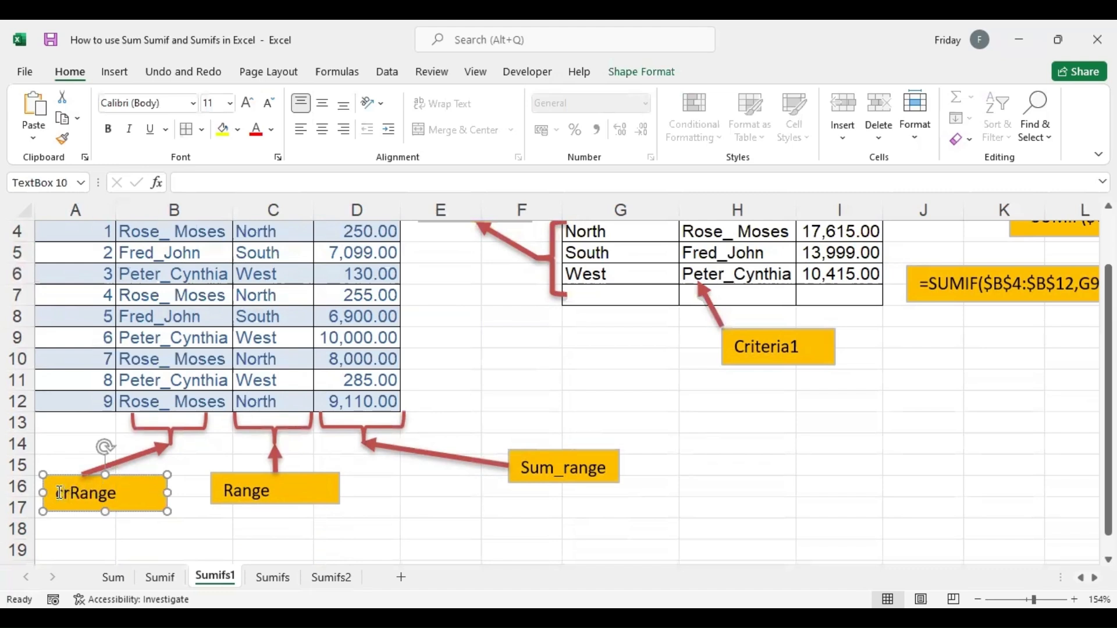
text(itical)
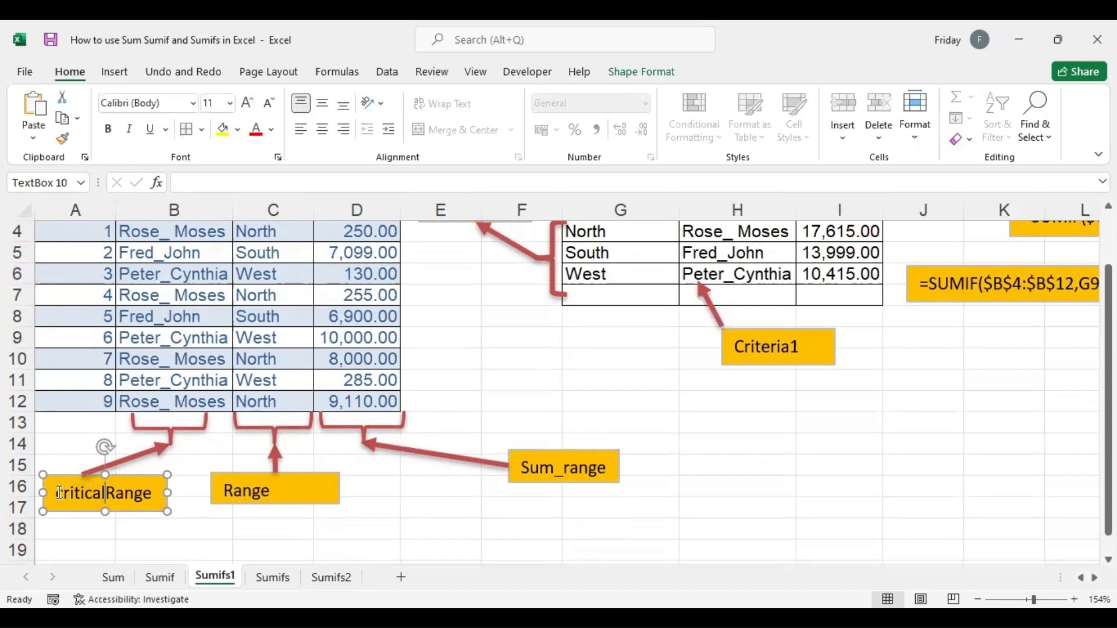
key(Return)
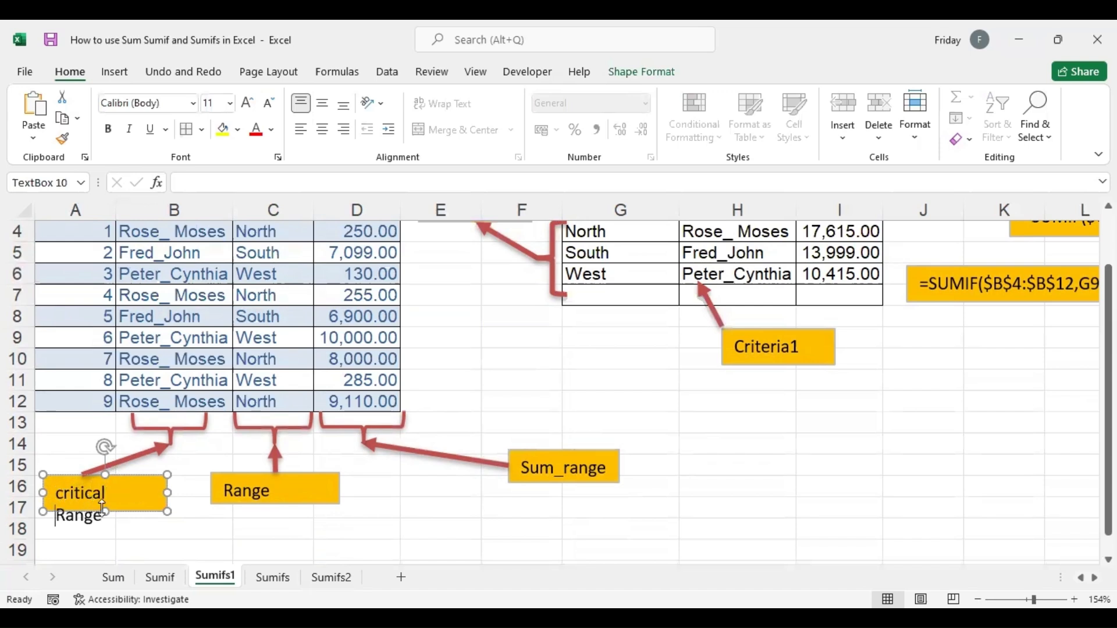
drag(105, 512, 111, 520)
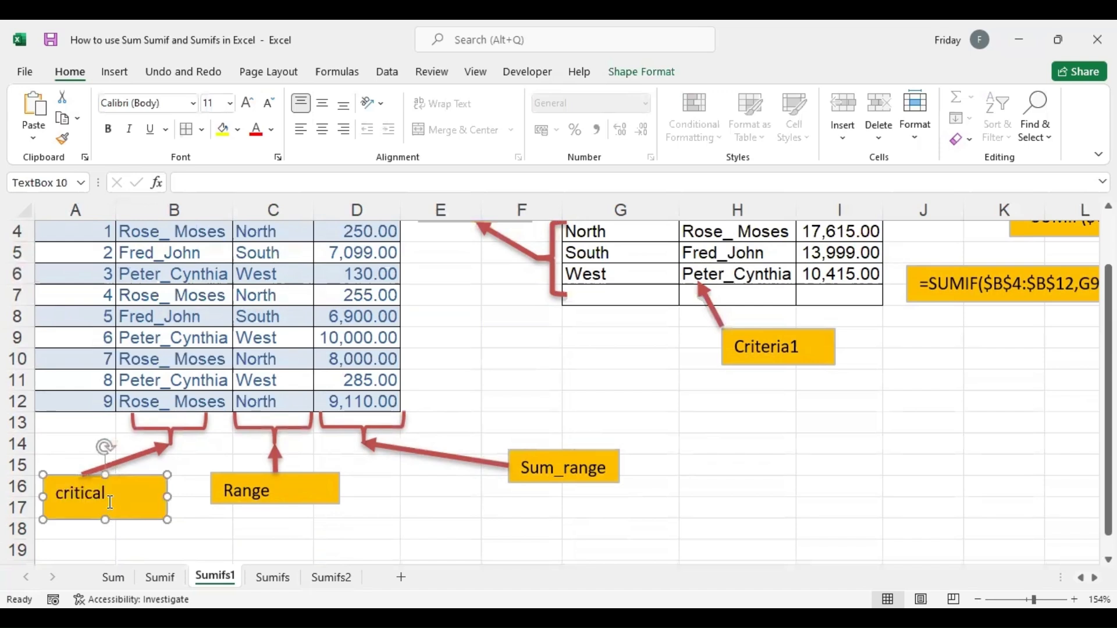
drag(167, 496, 181, 497)
click(170, 498)
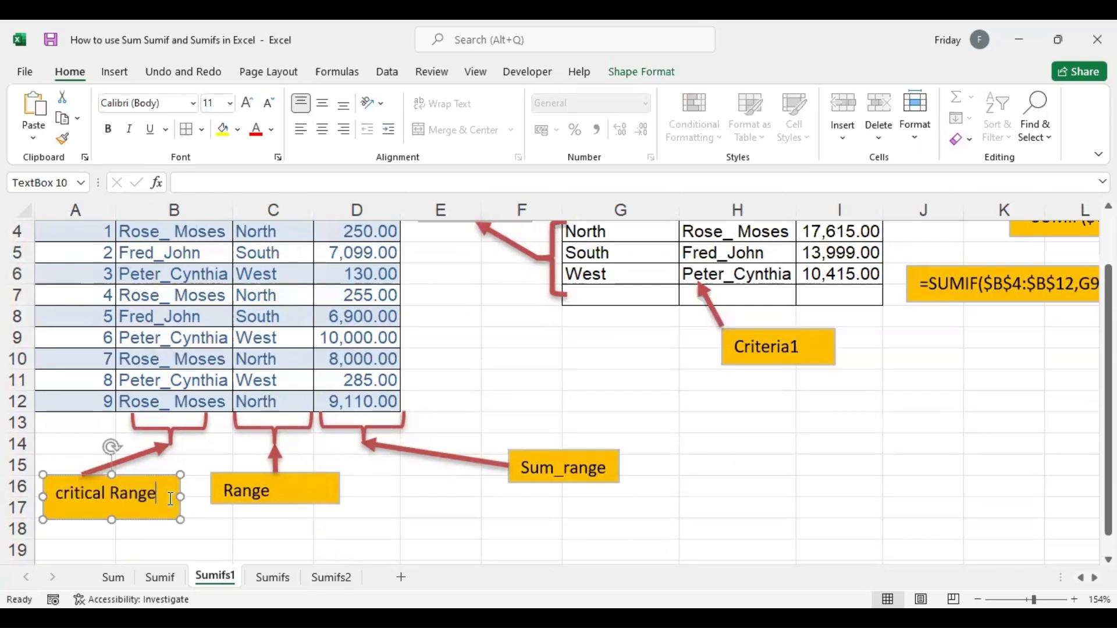
Step: Relabel the Range callout for the region column as "Critical Range2" and widen its text box
click(226, 489)
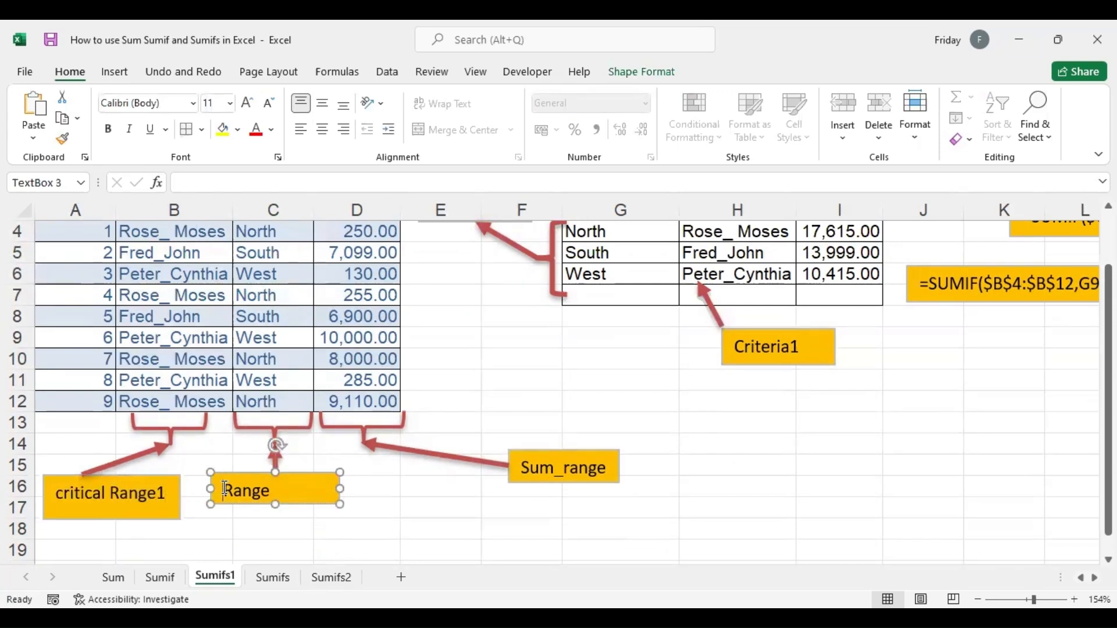
text(Critical)
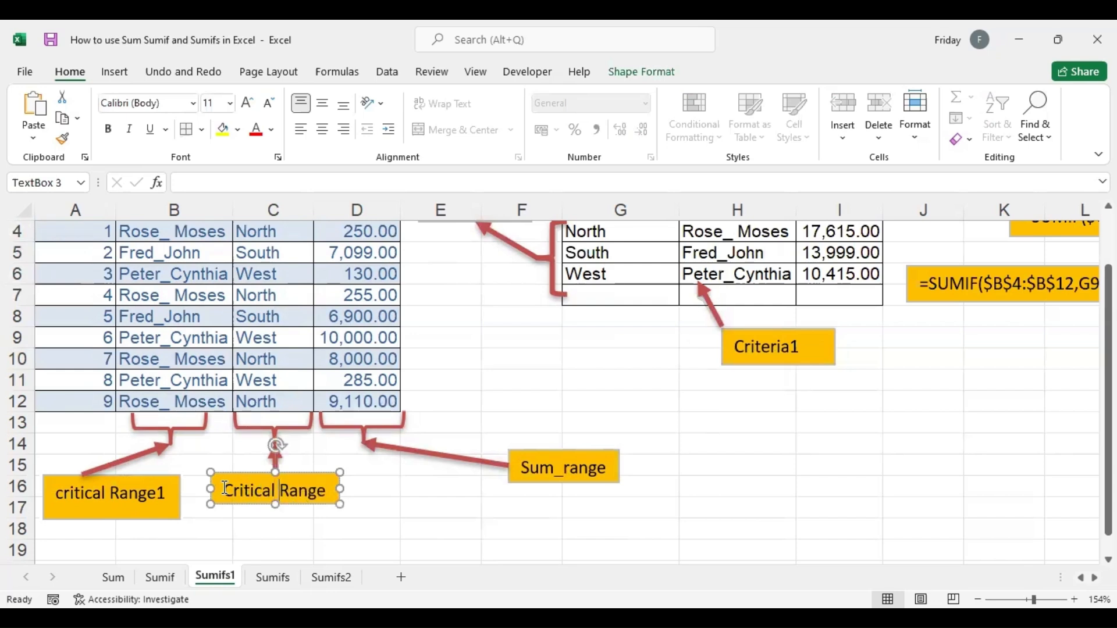
drag(340, 489, 357, 492)
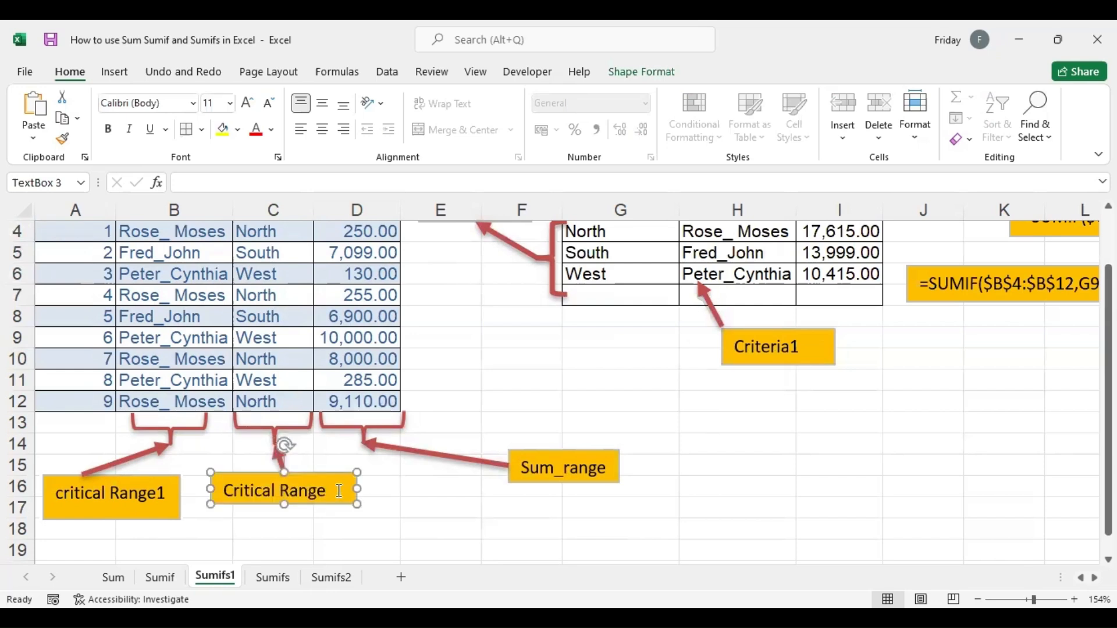
click(339, 491)
text(2)
click(362, 486)
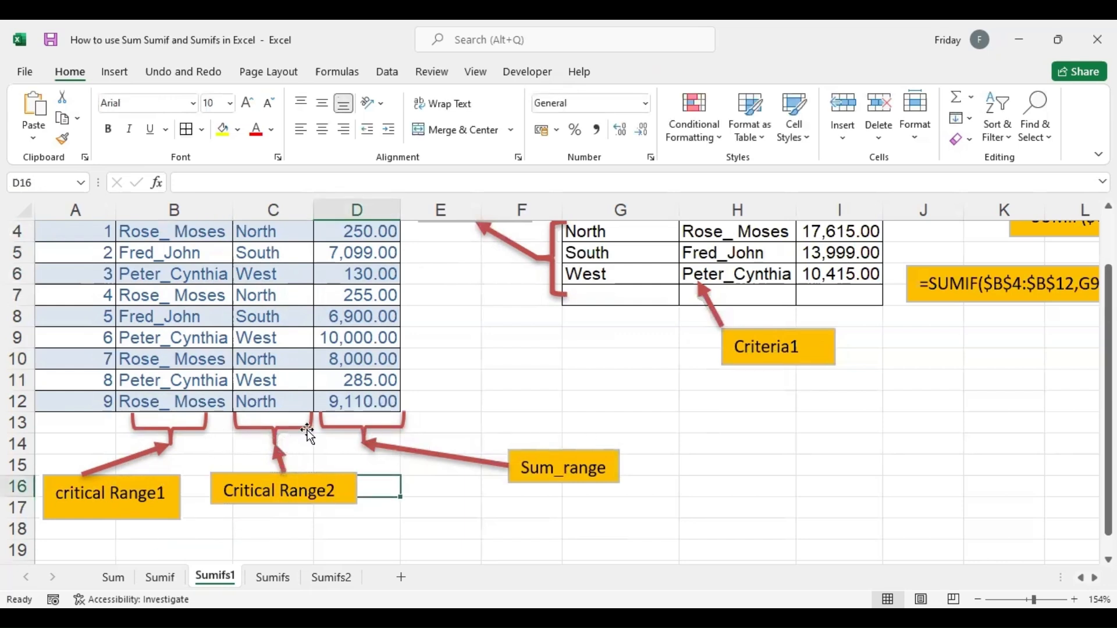
Step: On the Sumifs2 sheet, clear the existing formula from G3 and check the color and rep criteria in row 2
scroll(406, 393, up, 1)
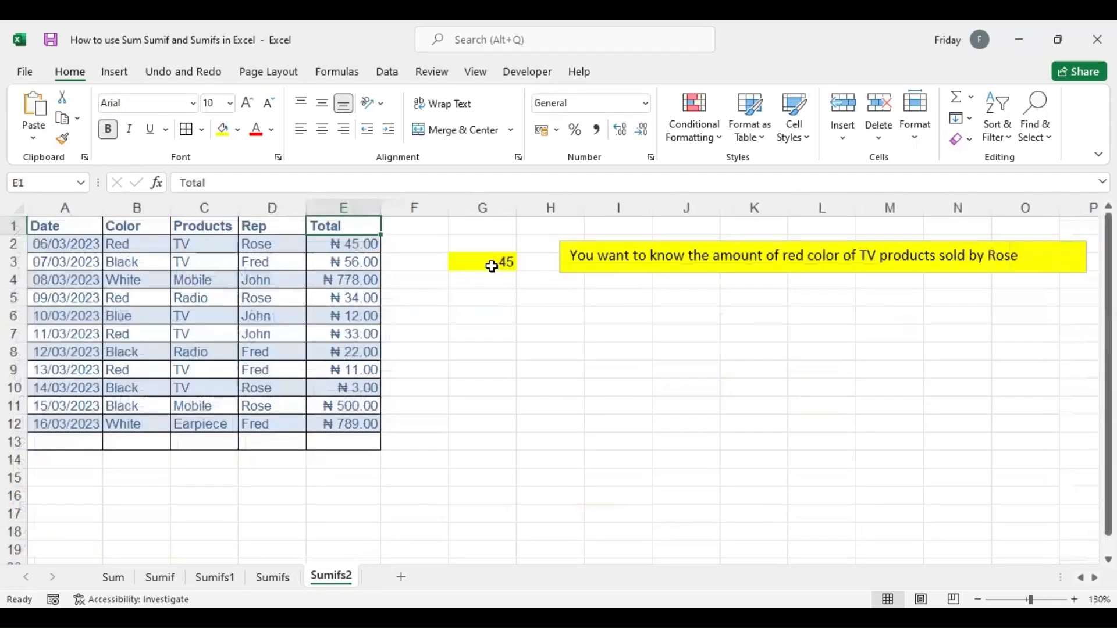
click(491, 266)
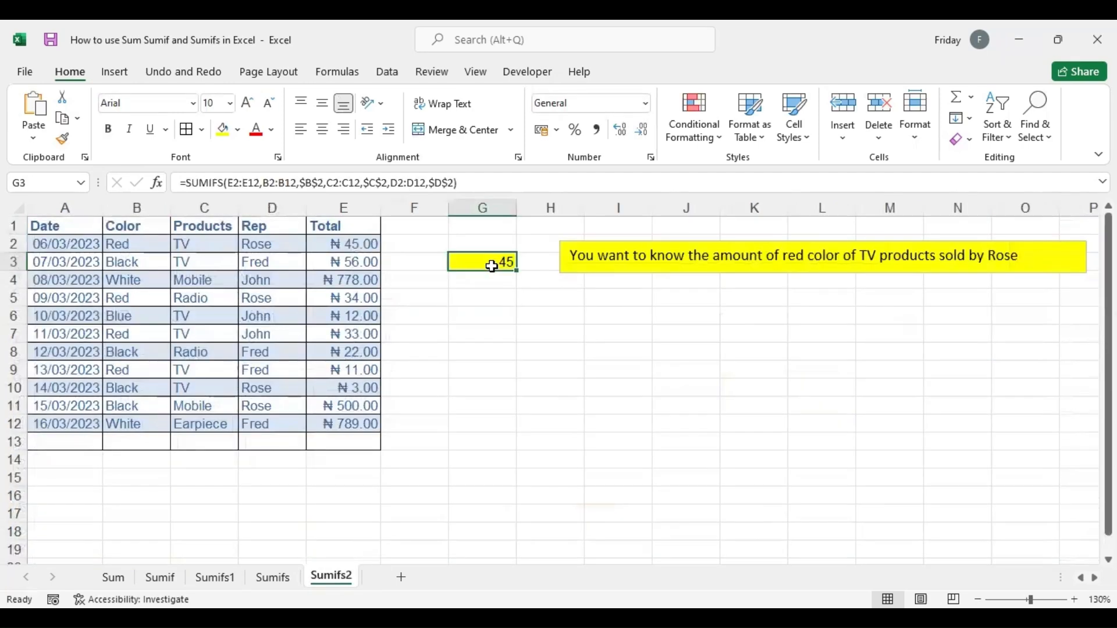
key(Delete)
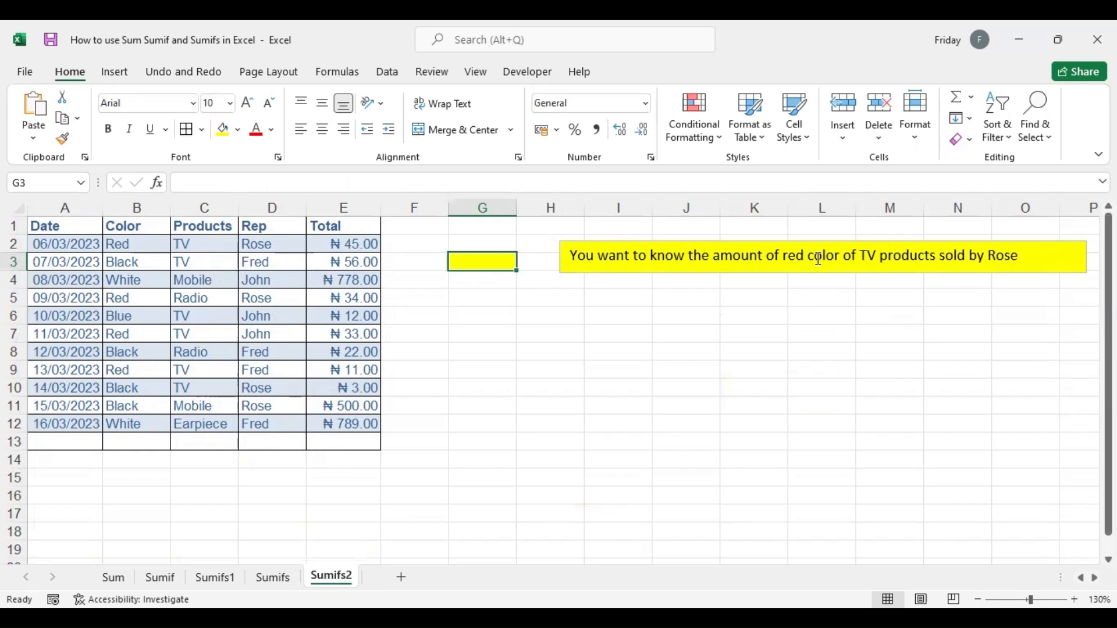
click(149, 245)
click(273, 240)
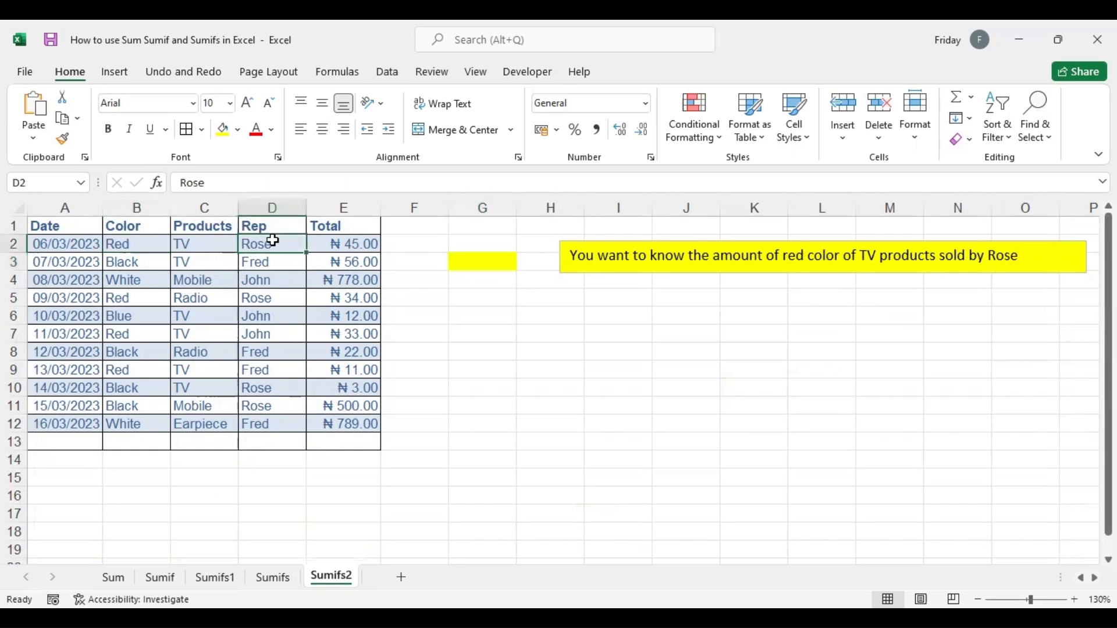
click(130, 241)
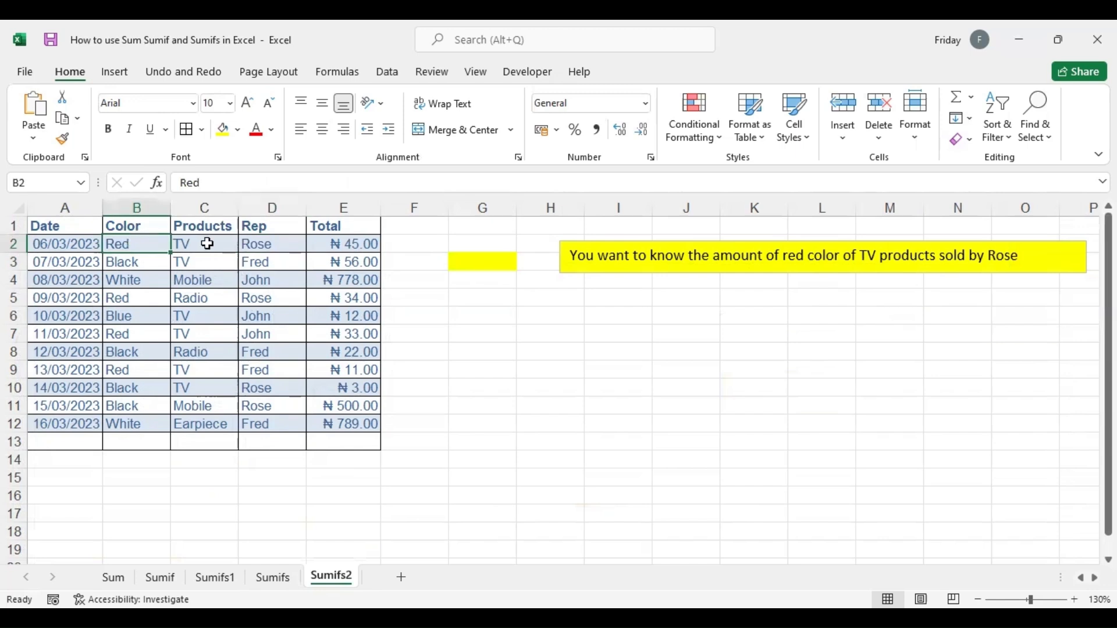
click(254, 245)
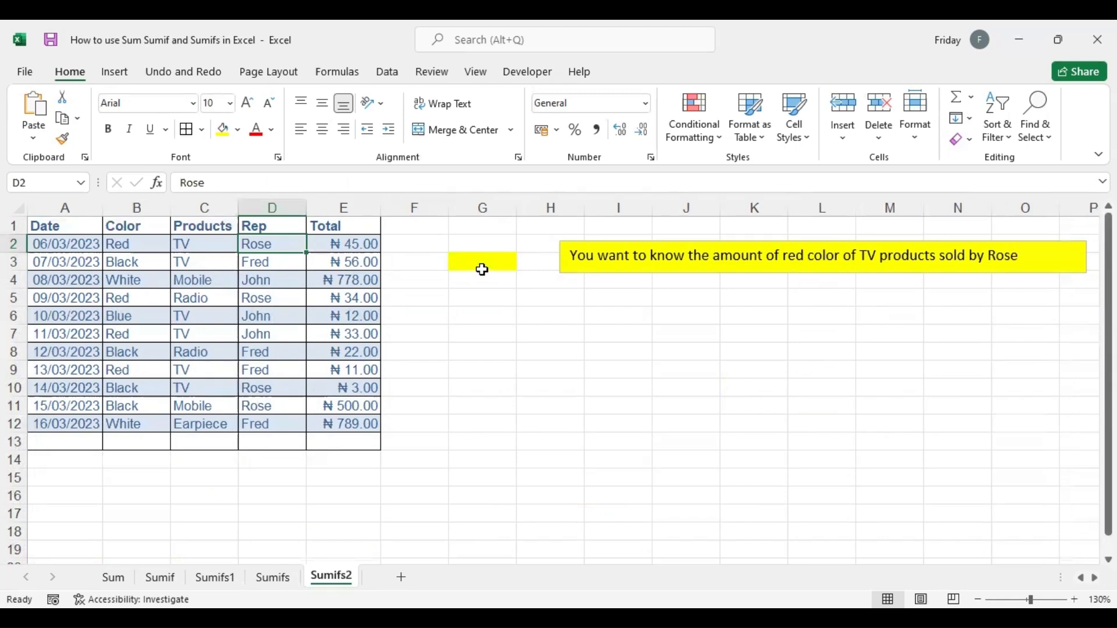
click(483, 260)
text(=)
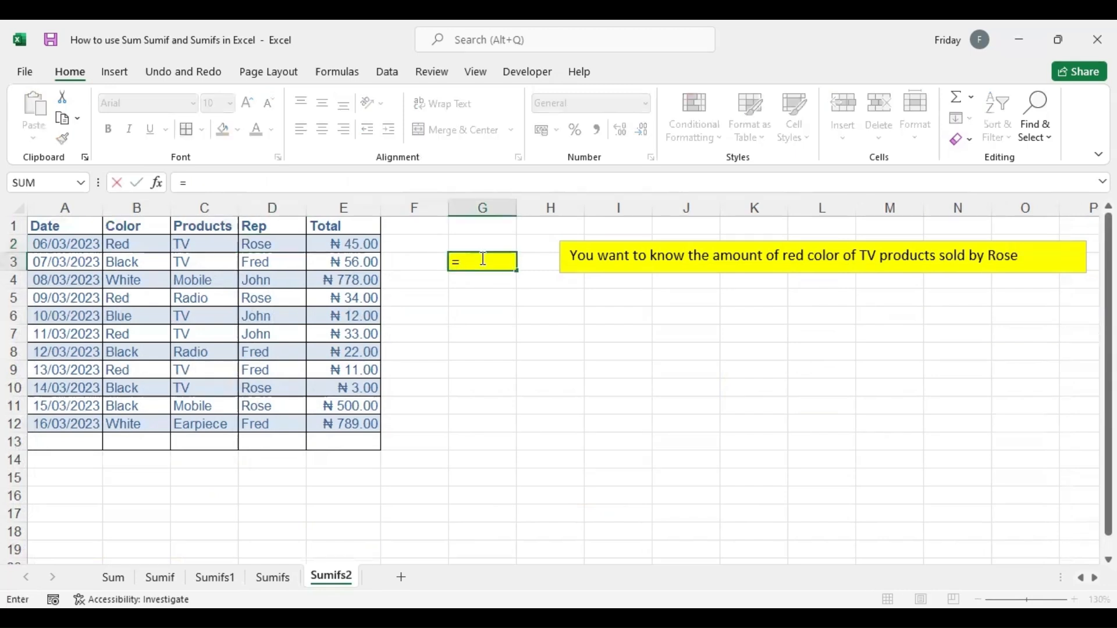
text(sumif)
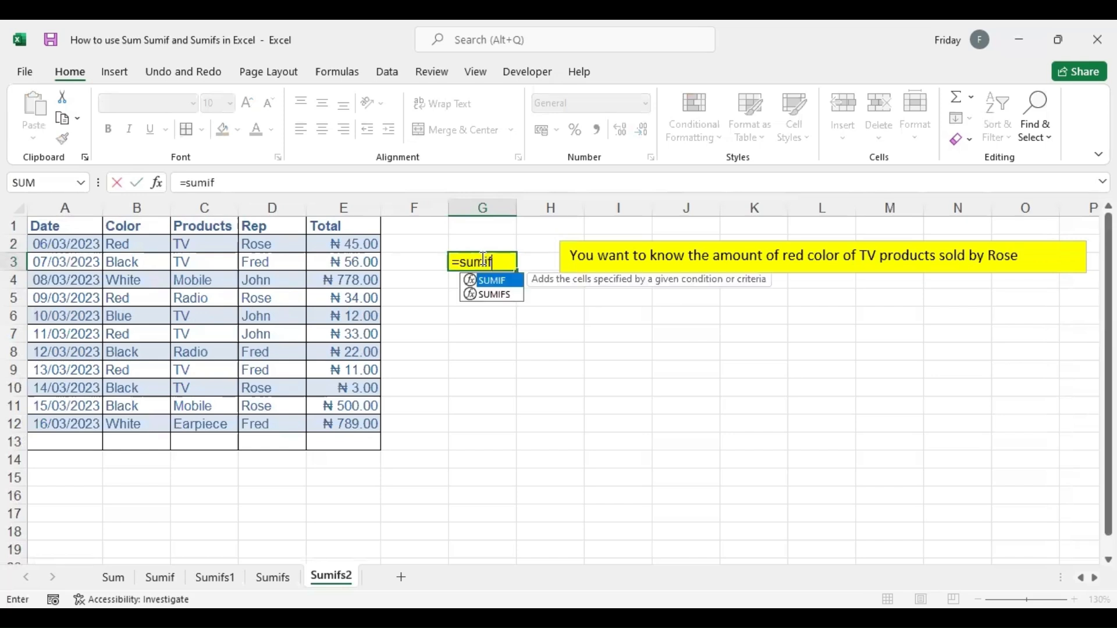
text(s)
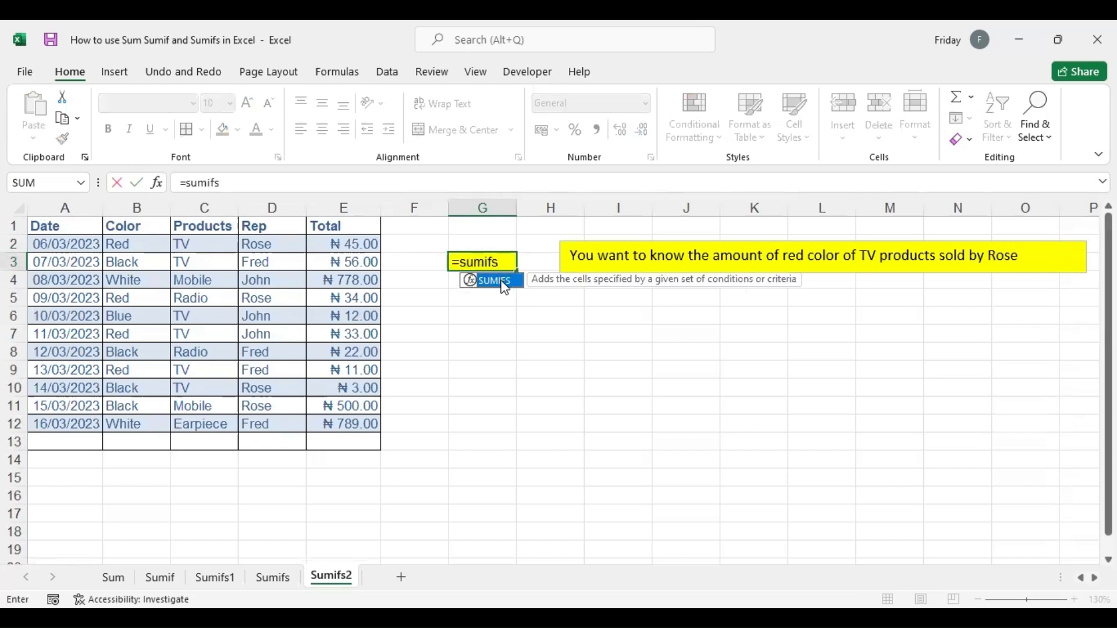
double_click(512, 288)
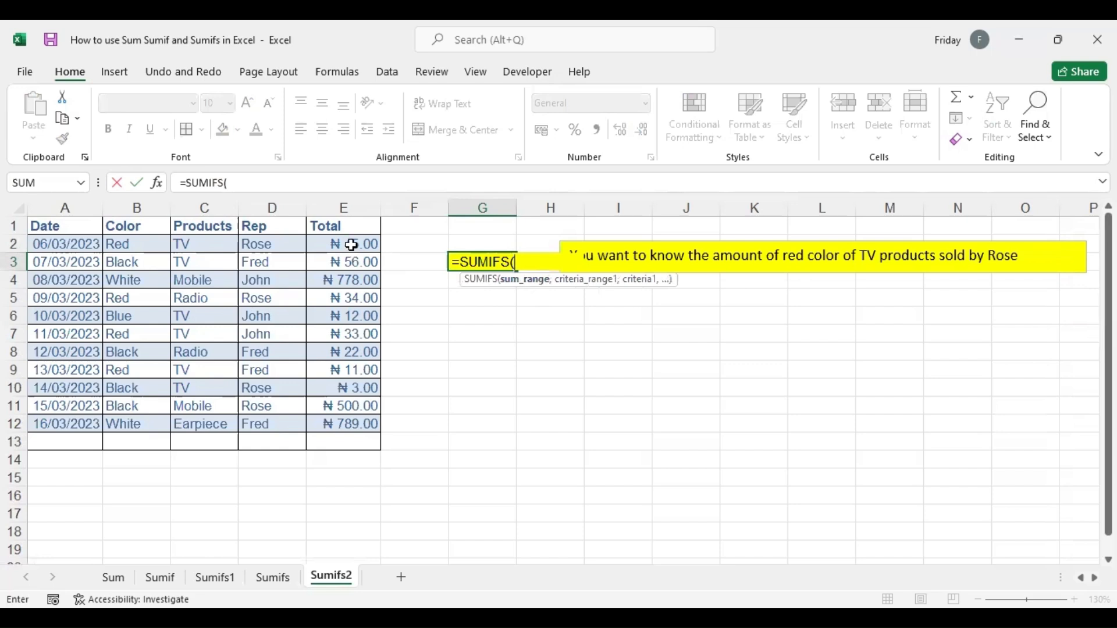
drag(351, 245, 358, 429)
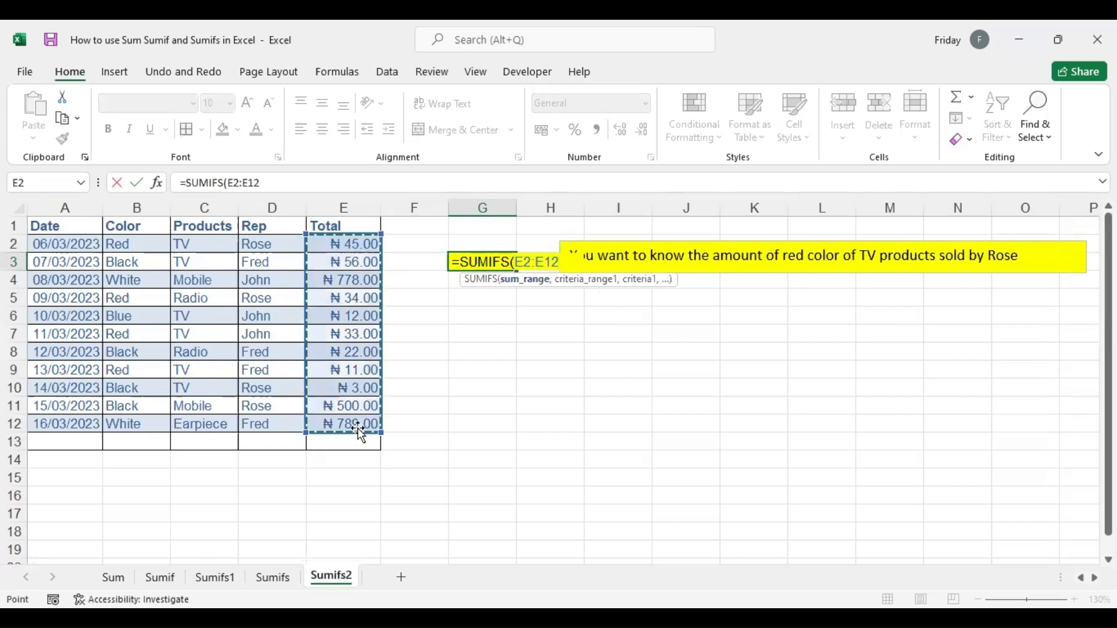
text(,)
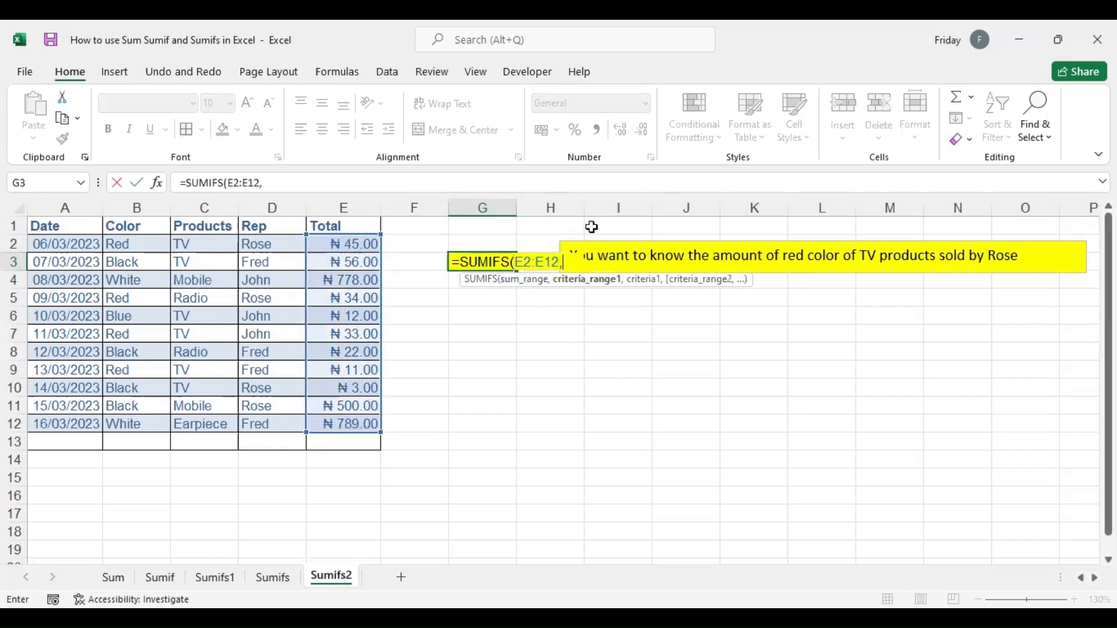
key(Return)
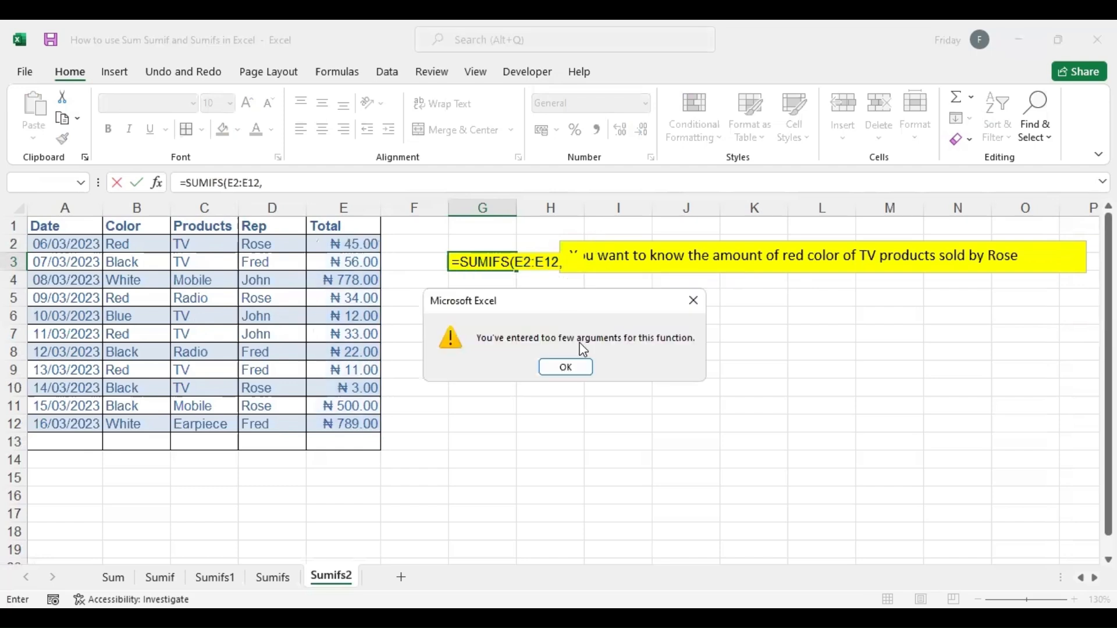
click(566, 368)
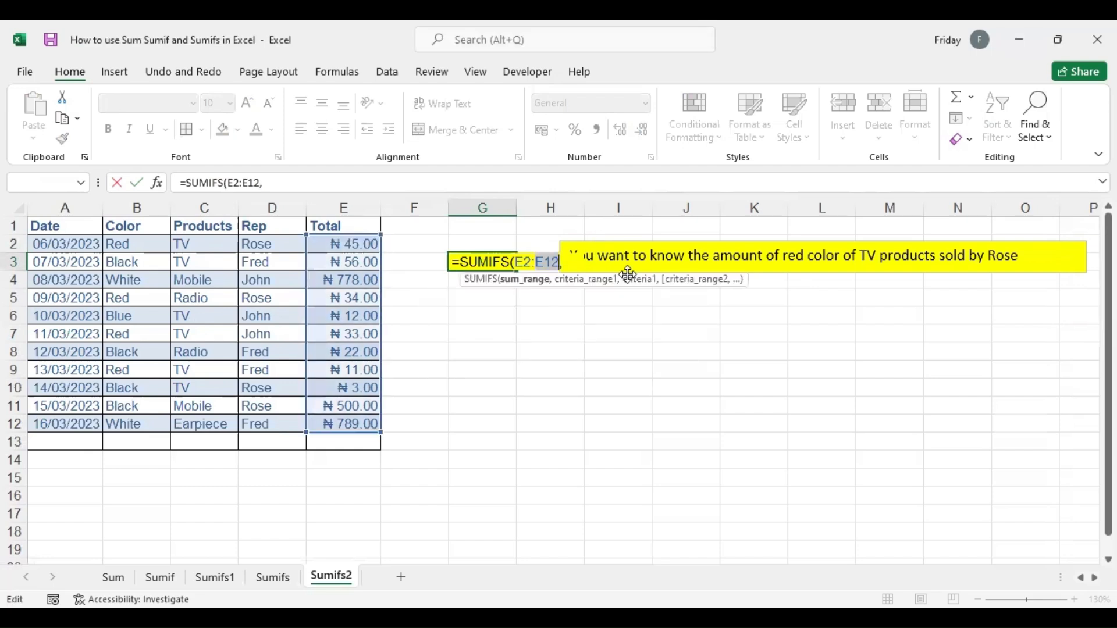
key(Escape)
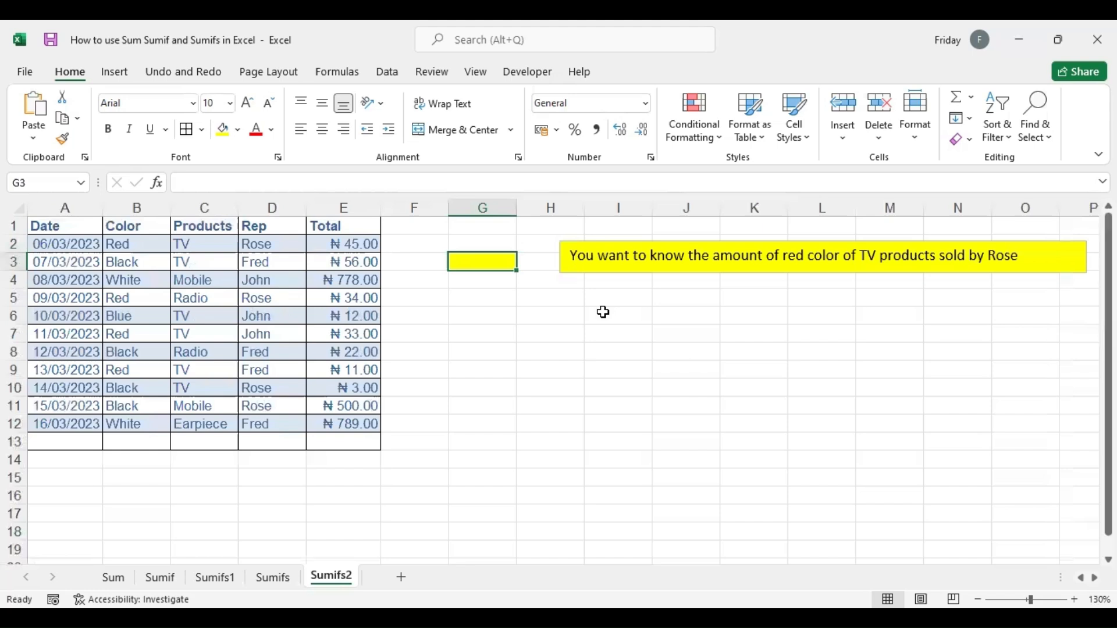
Step: Move the question text box clear of G3's row and start a SUMIFS formula in G3 with sum range E2:E12
click(604, 274)
drag(603, 274, 754, 321)
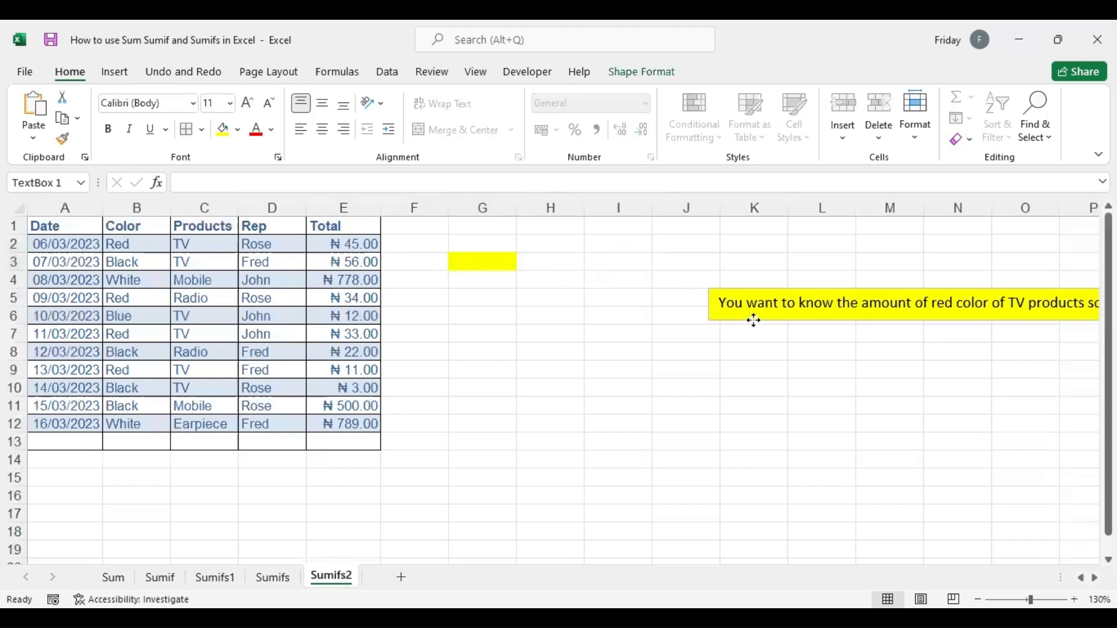
click(484, 256)
text(=)
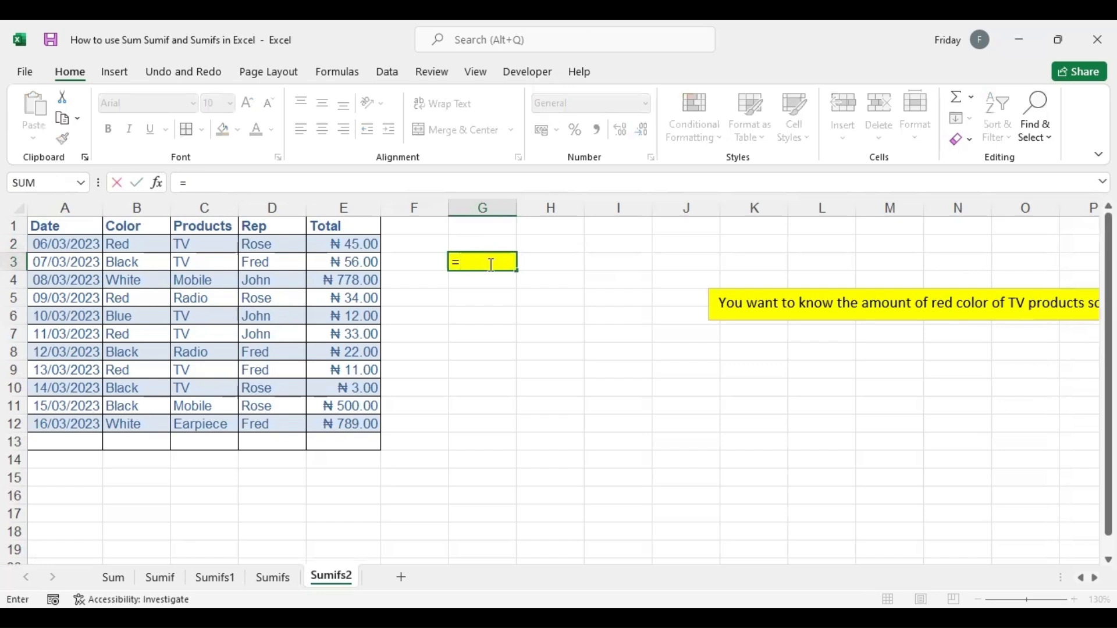
text(sumifs)
key(Tab)
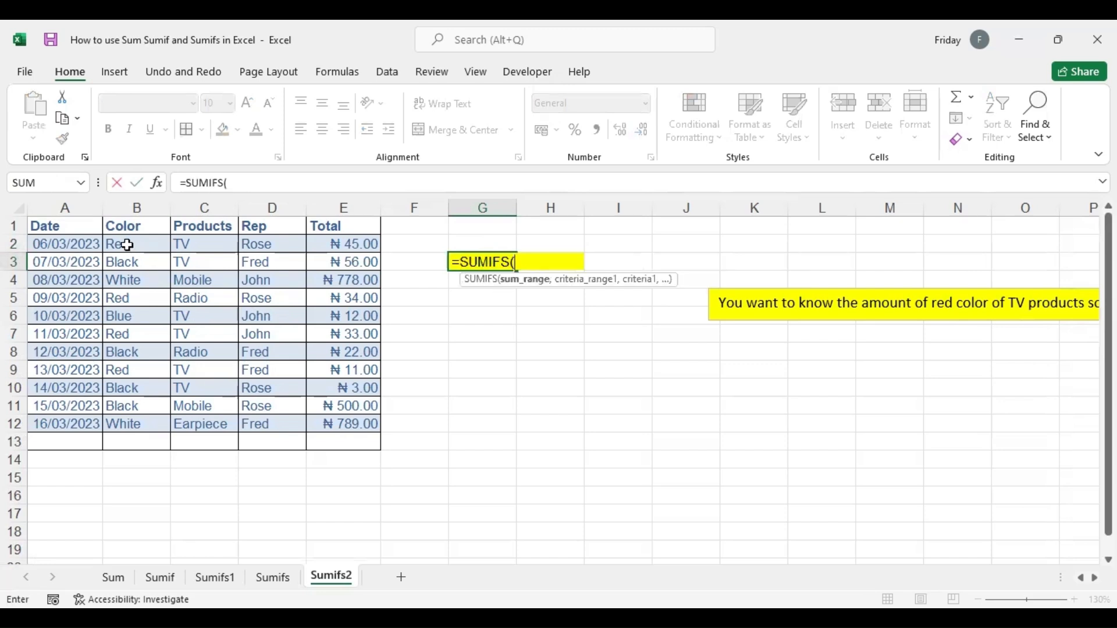
click(329, 242)
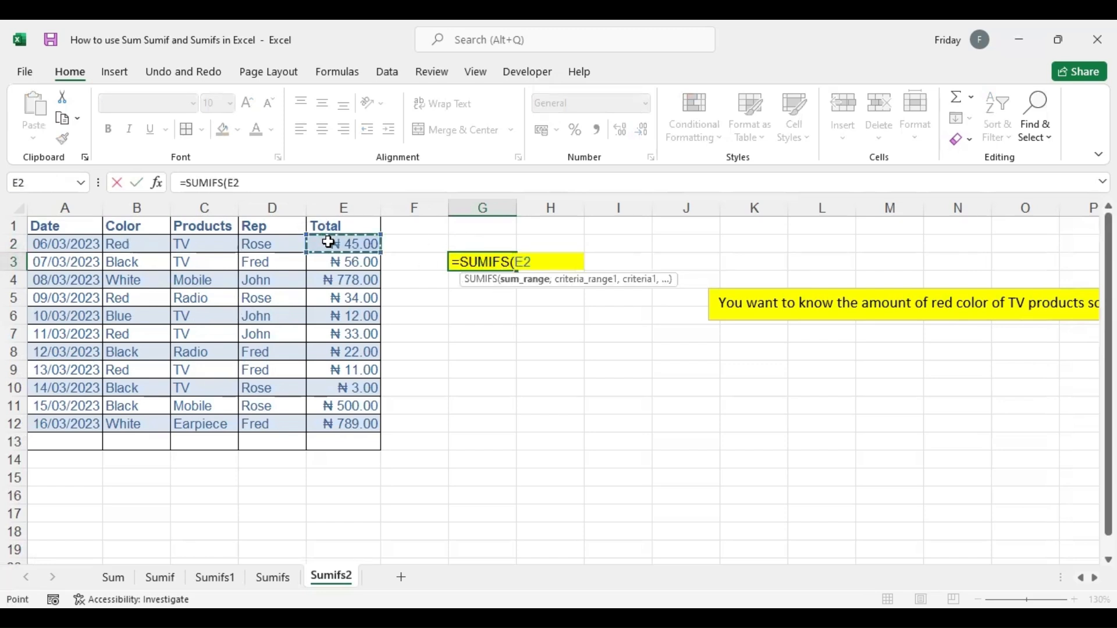
shift+click(340, 425)
text(,)
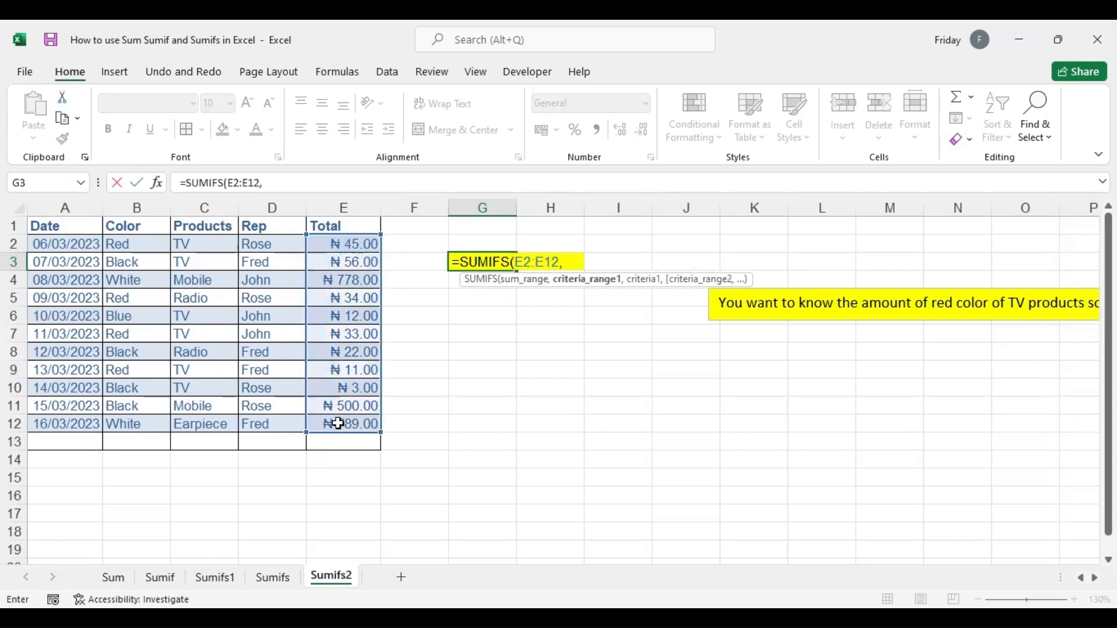
Step: Add the color column B2:B12 as the first criteria range with the absolute reference $B$2 as its criterion
click(135, 241)
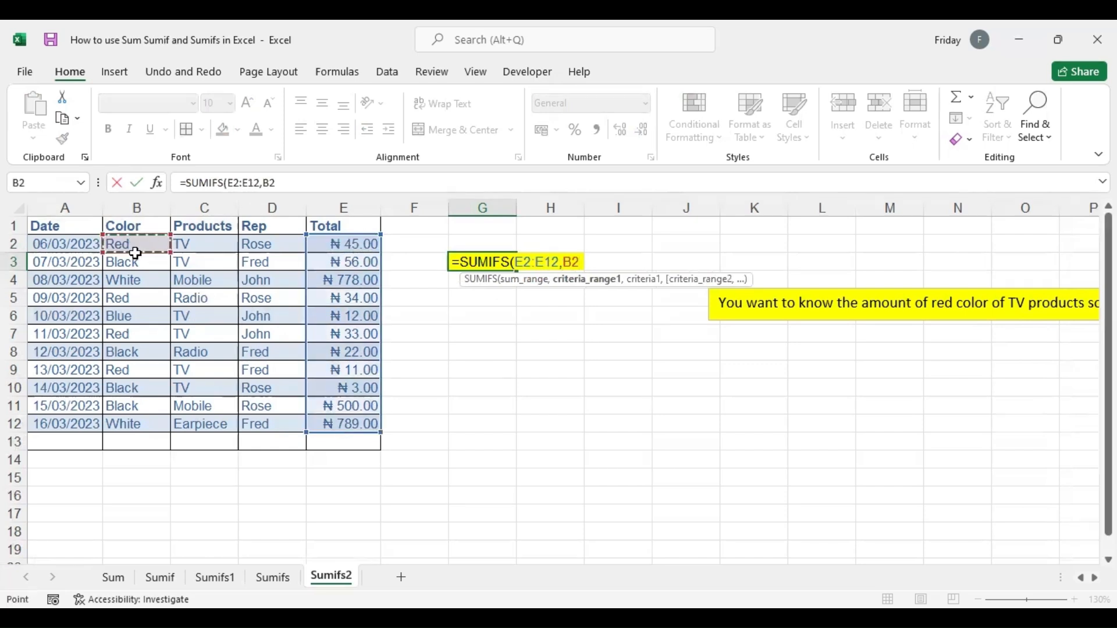
shift+click(146, 416)
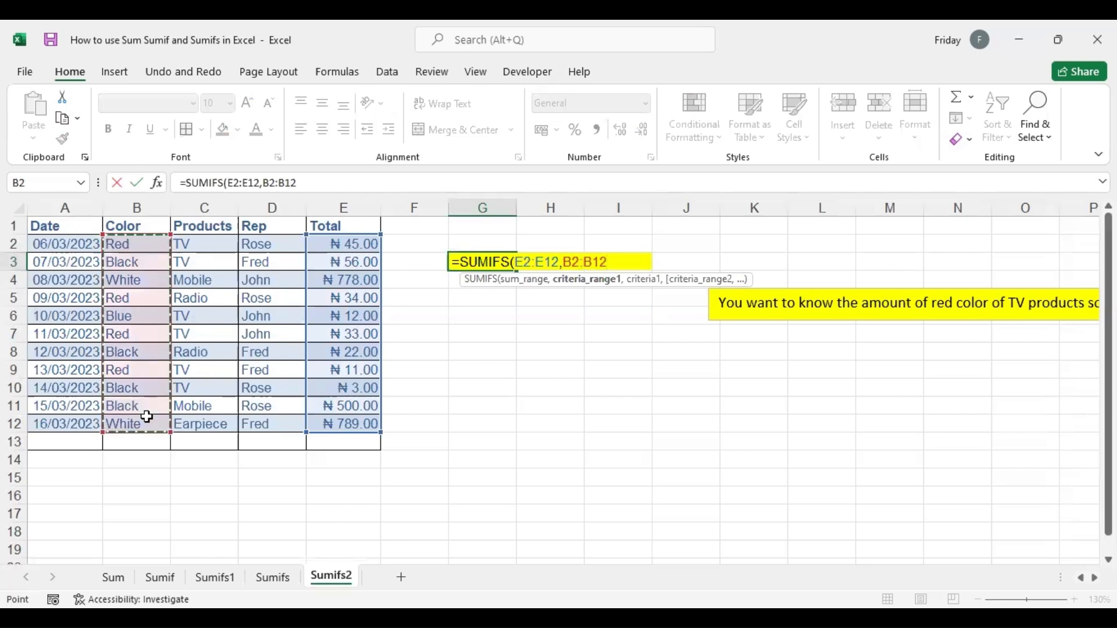
text(,)
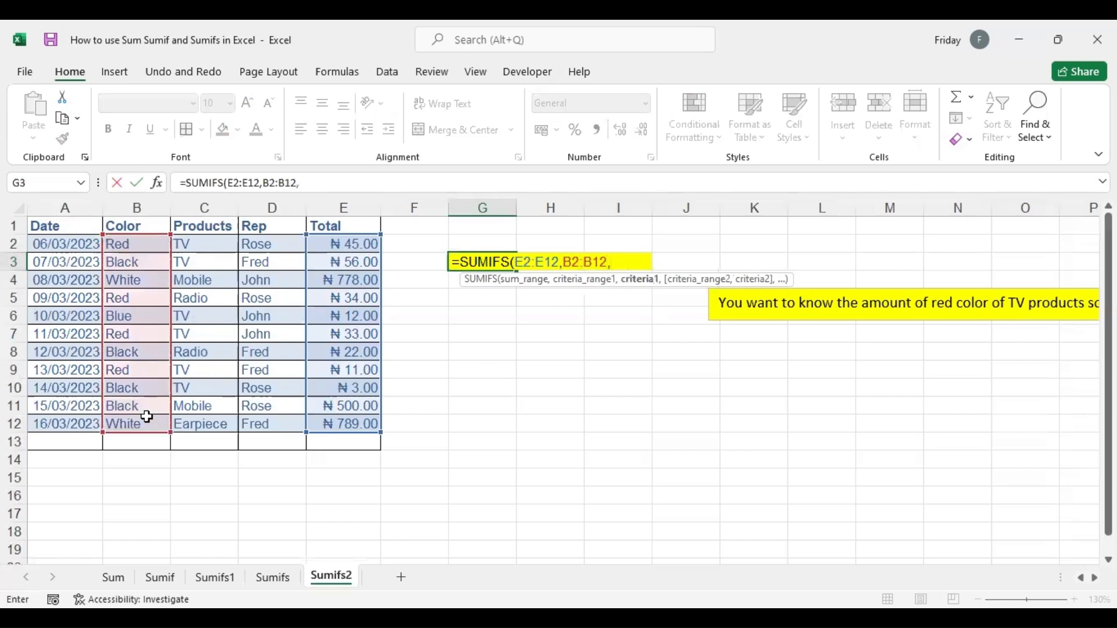
click(140, 244)
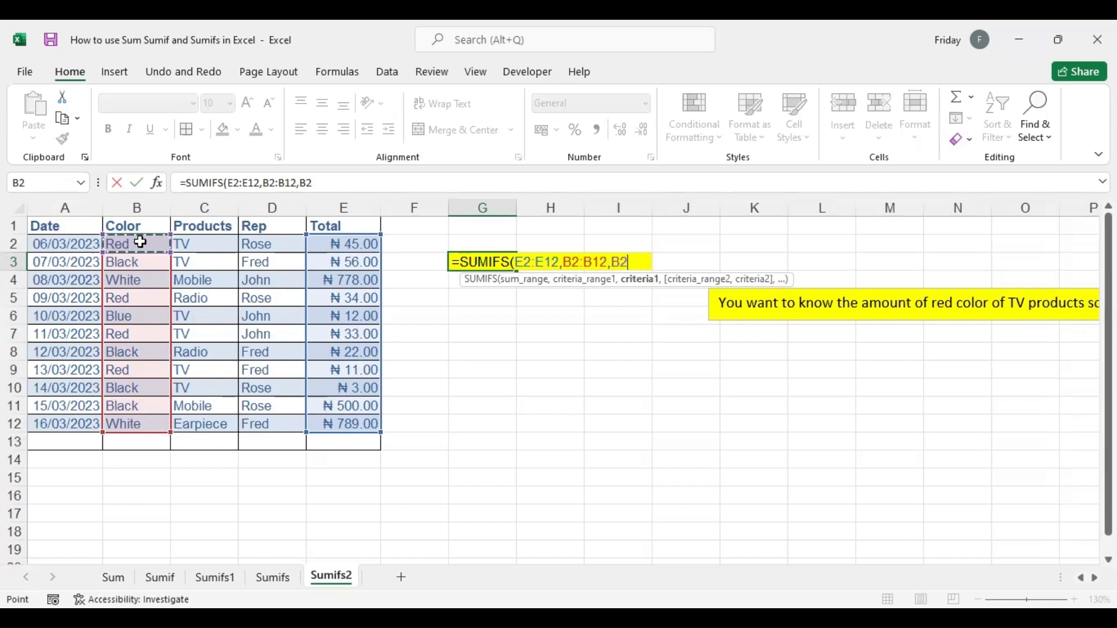
key(F4)
text(,)
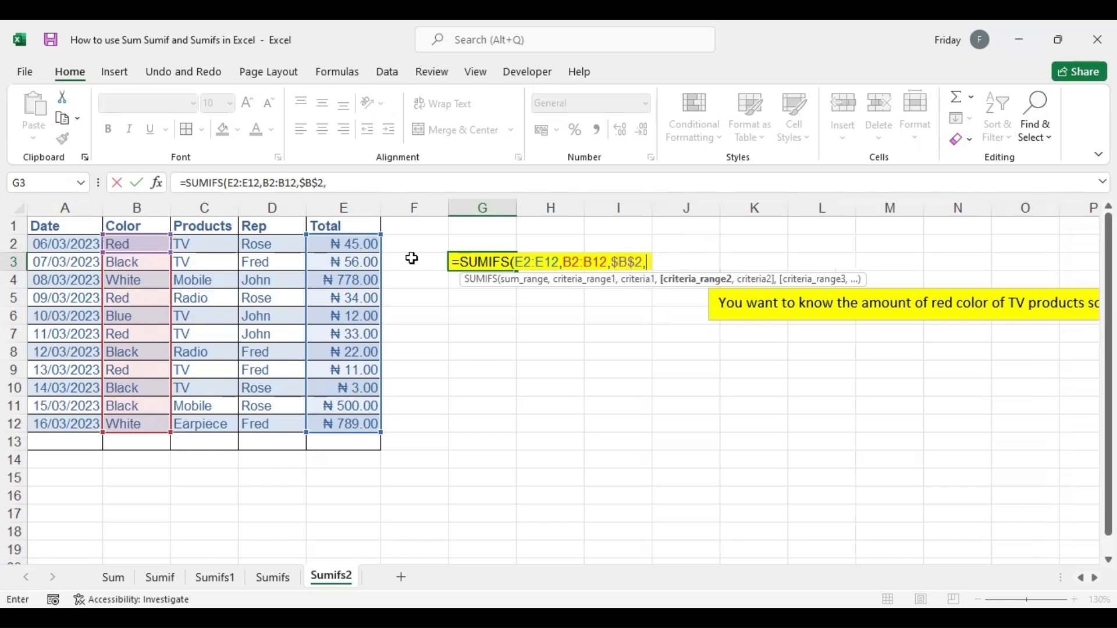
Step: Add the products column C2:C12 as the second criteria range with the absolute reference $C$2 as its criterion
click(212, 244)
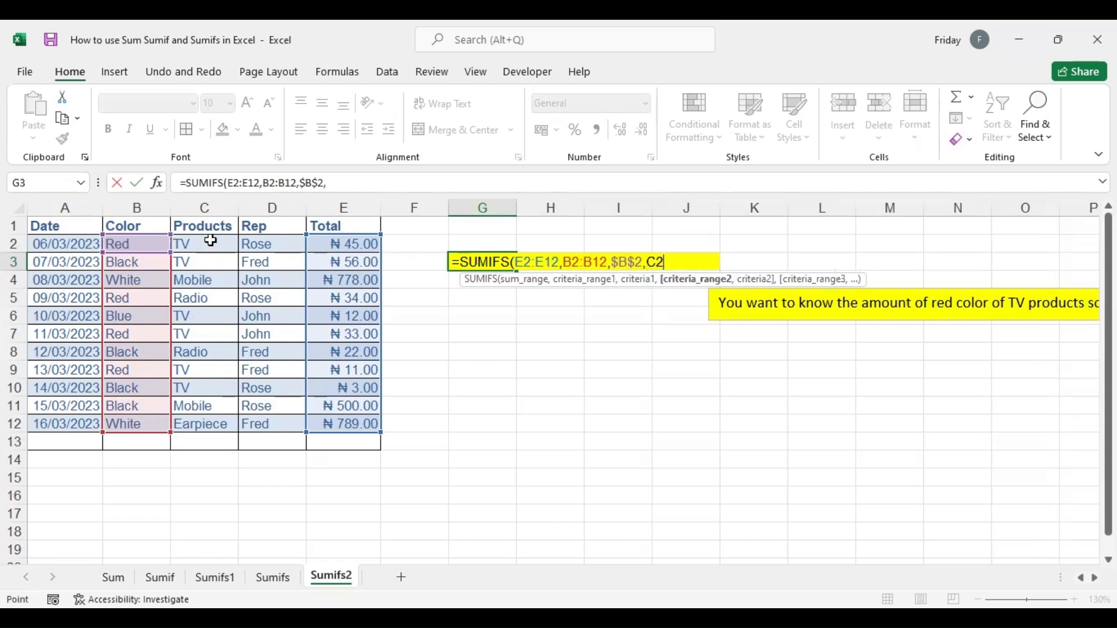
shift+click(221, 415)
text(,)
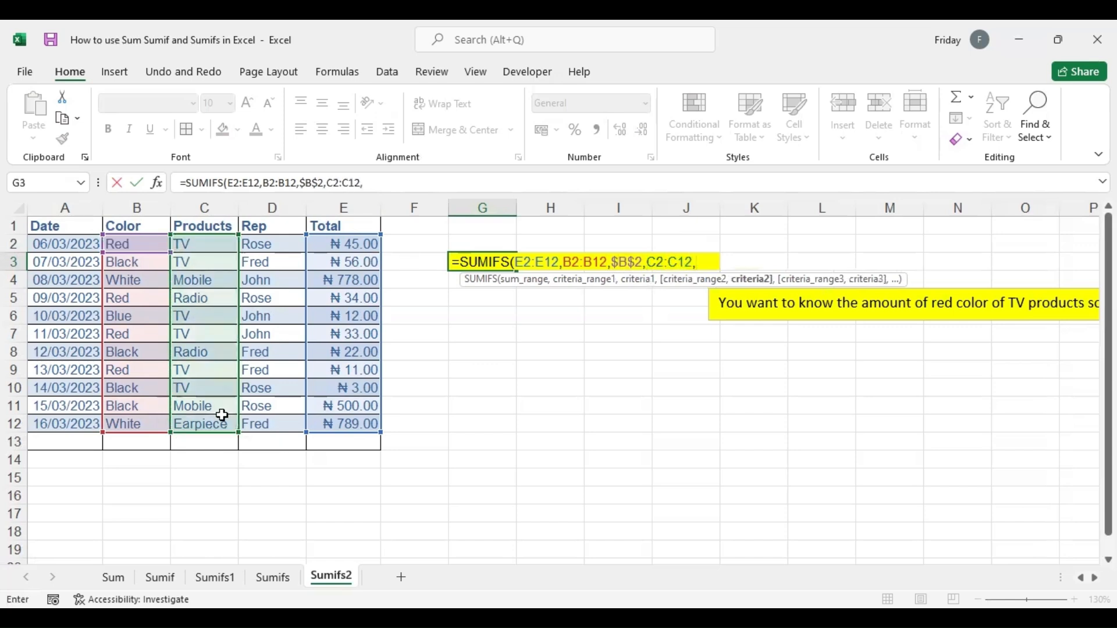
click(200, 243)
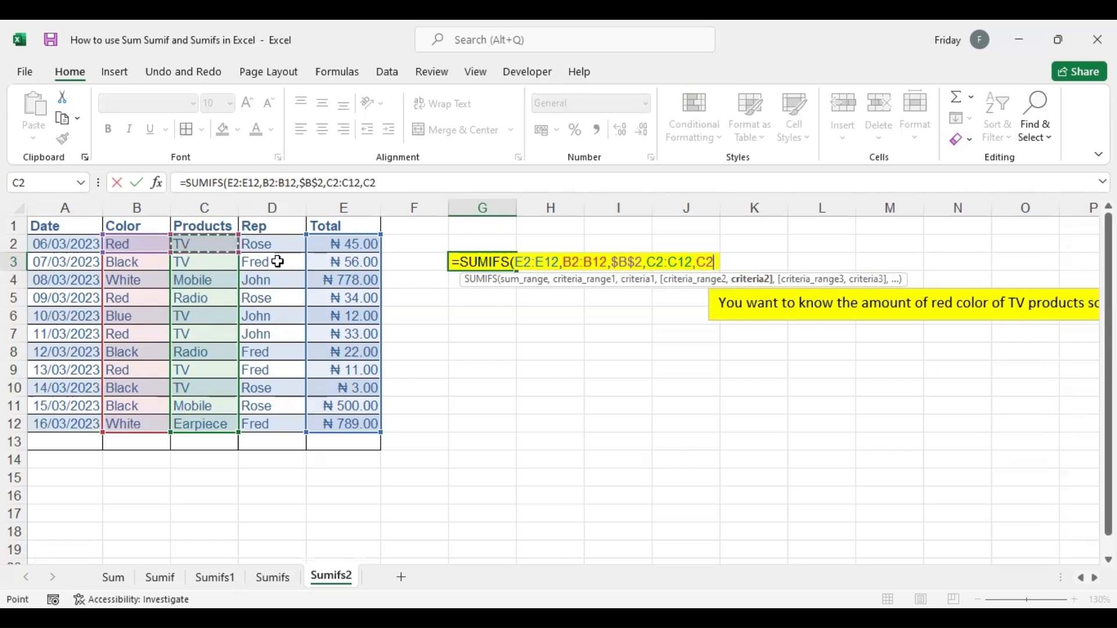
key(F4)
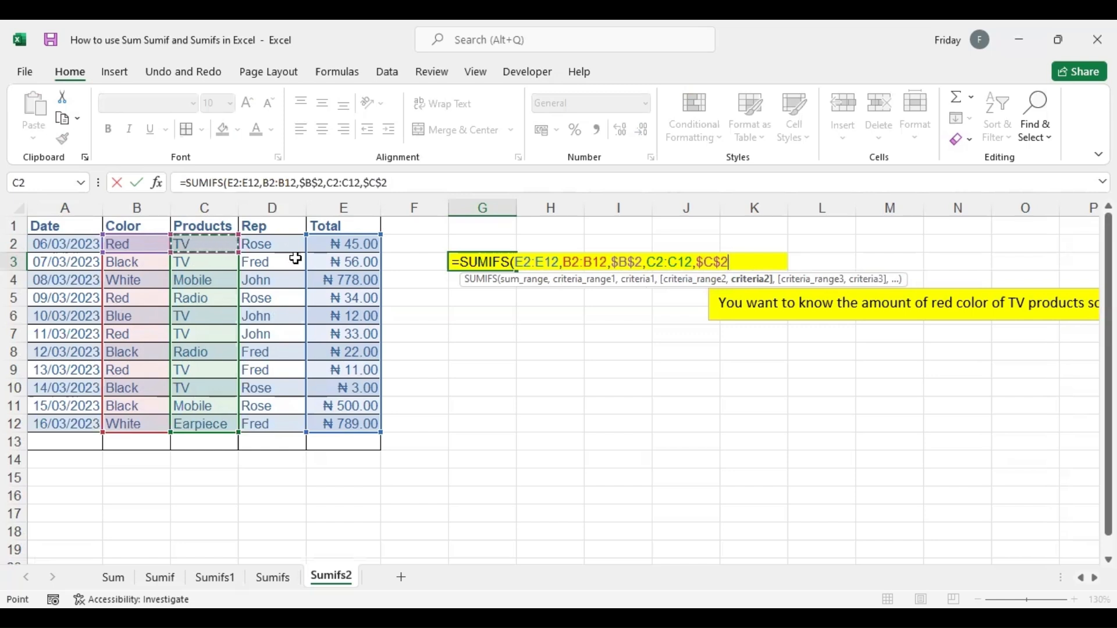
text(,)
Step: Complete G3's SUMIFS formula with rep range D2:D12 and absolute criterion $D$2, and review its referenced ranges
click(282, 245)
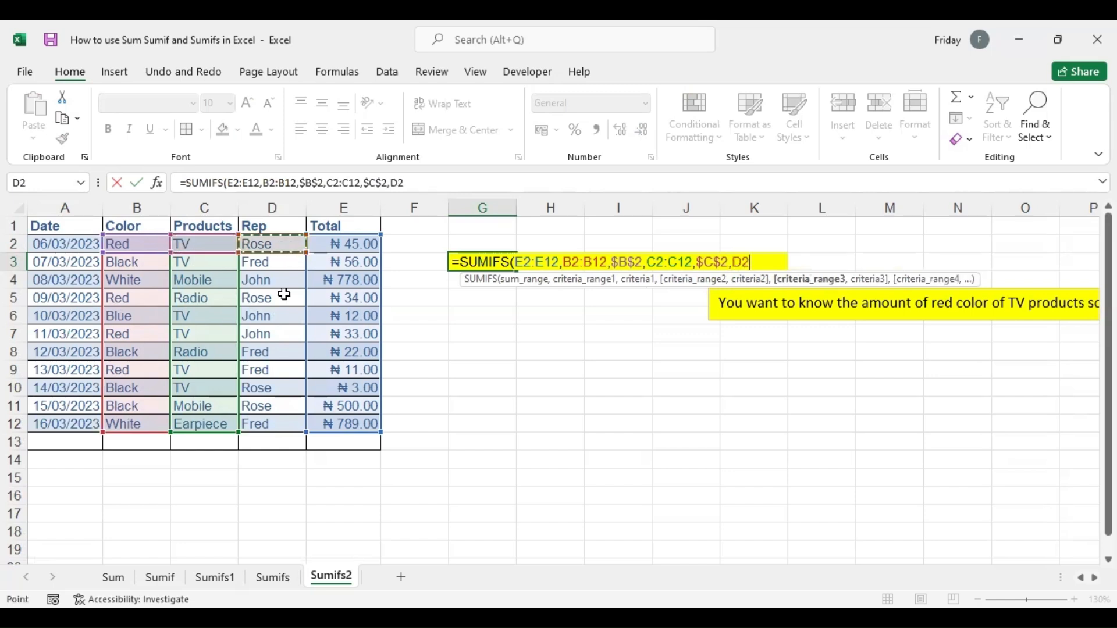
shift+click(294, 419)
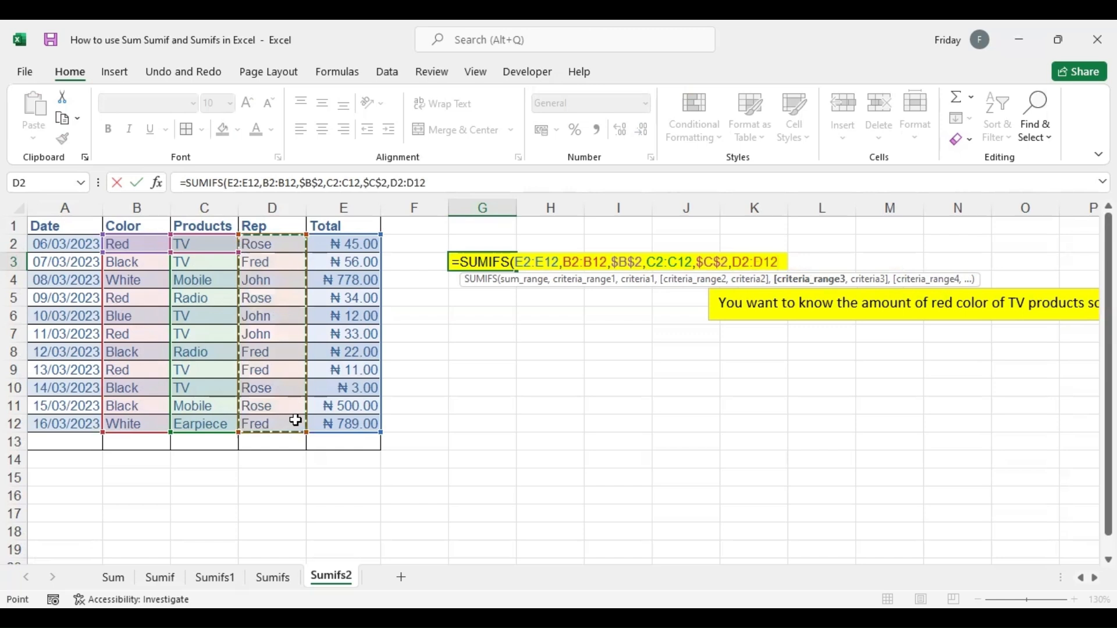
text(,)
click(270, 244)
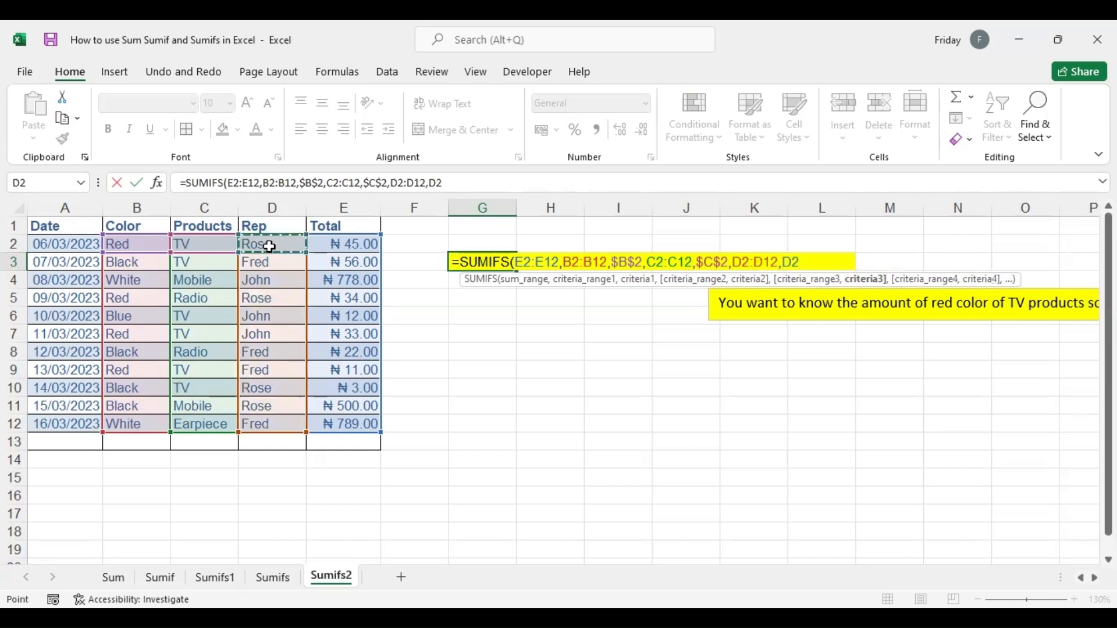
key(F4)
key(Return)
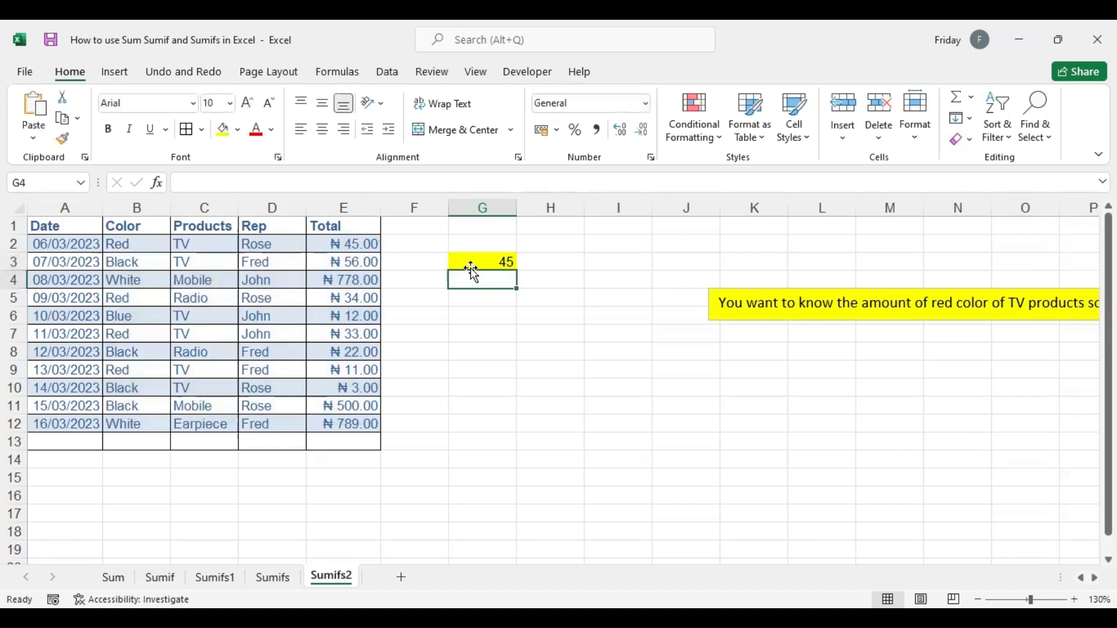
click(485, 260)
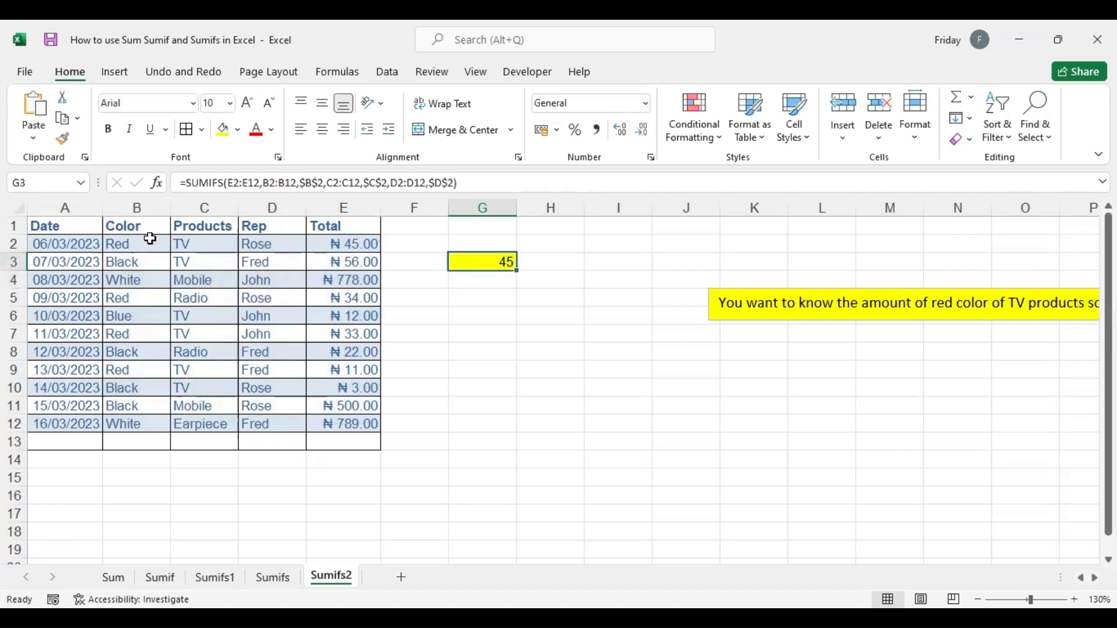
double_click(477, 261)
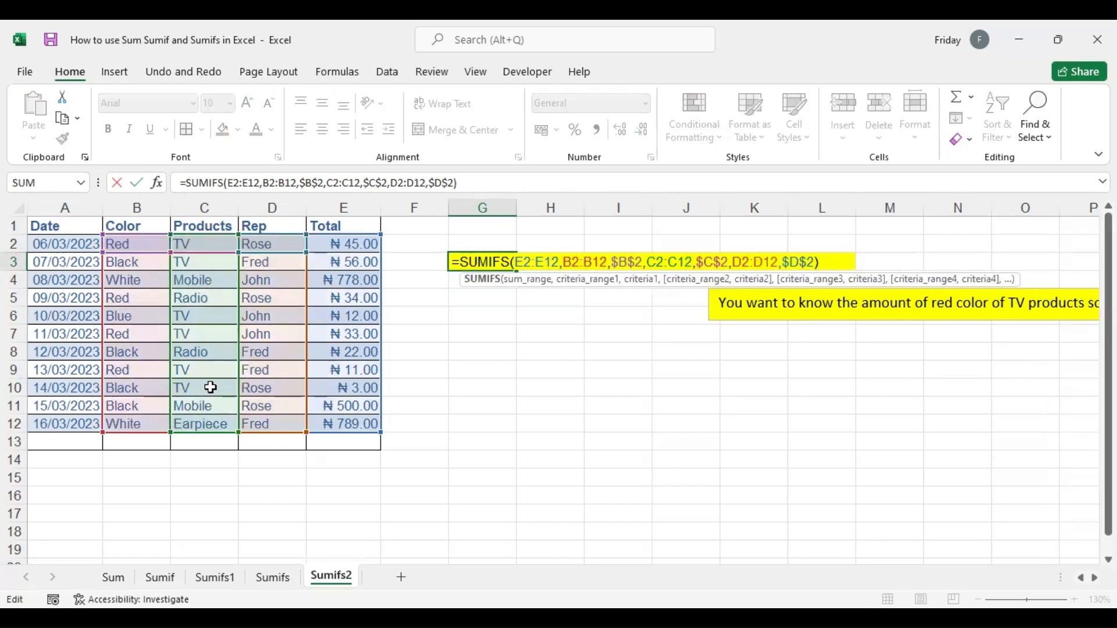
click(461, 327)
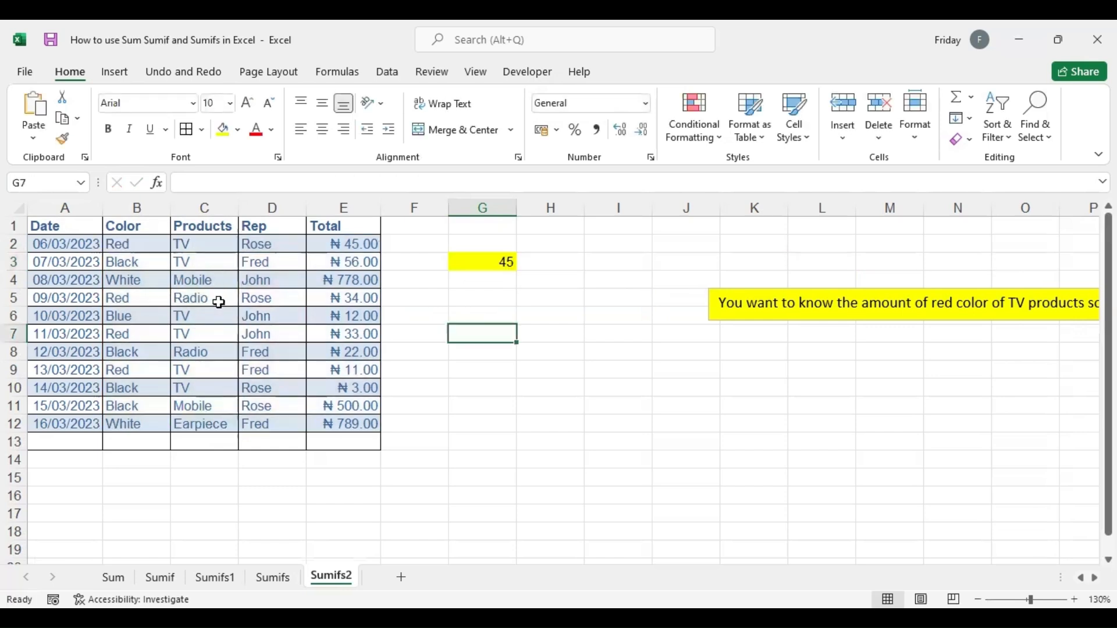
Step: Change the product in C5 to tv and check the SUMIFS total in G3
click(201, 300)
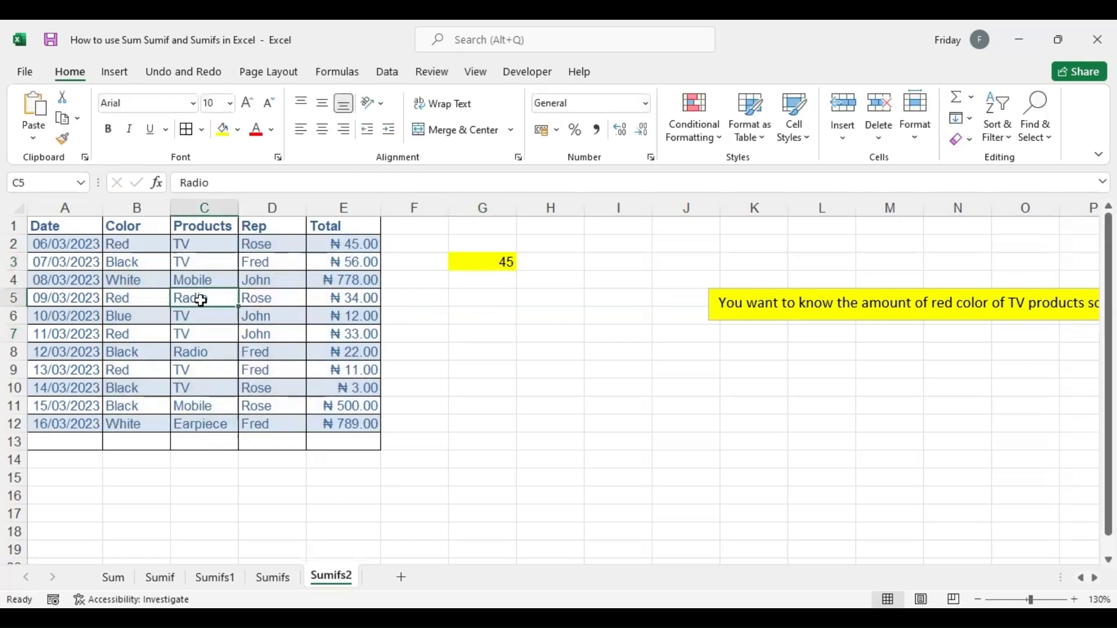
text(tv)
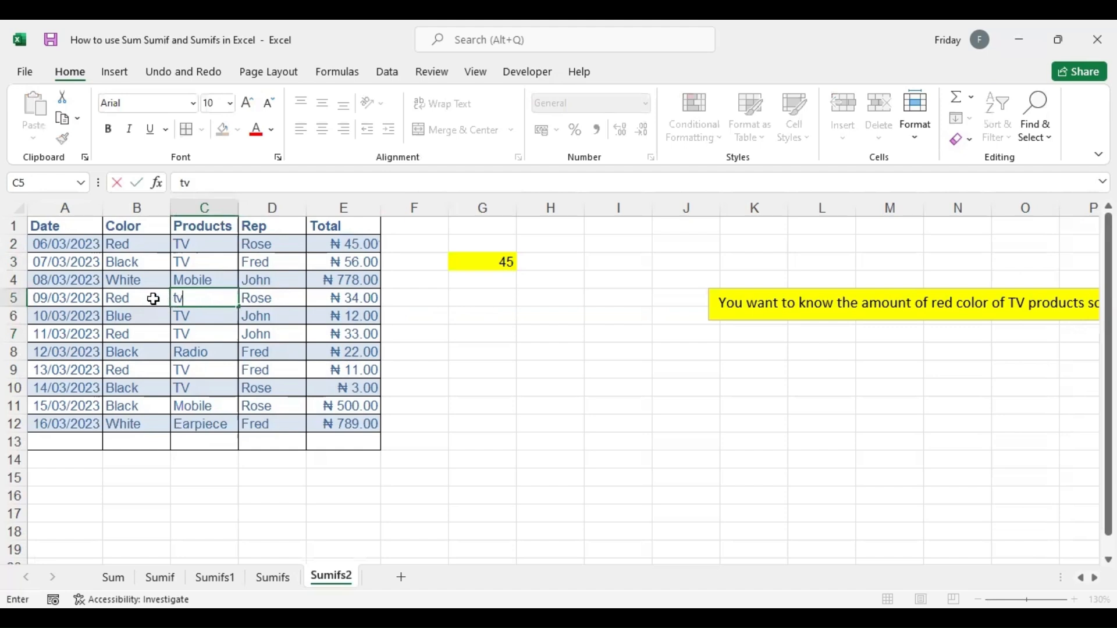
click(153, 299)
click(481, 263)
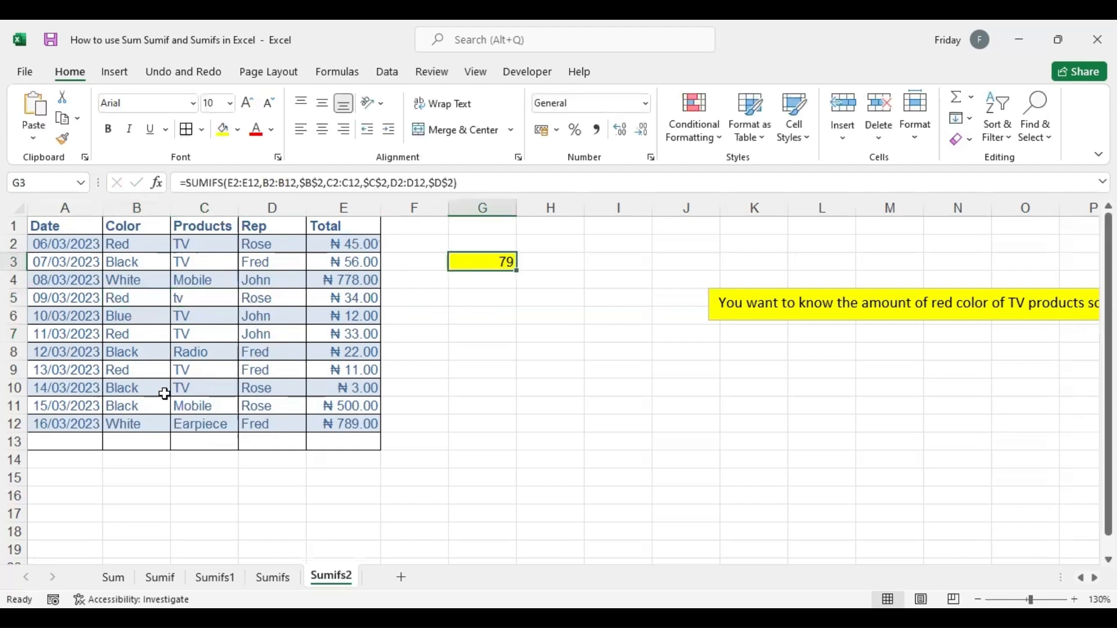
Step: Change the color in B10 to Red so Rose's TV sale in row 10 meets the criteria
click(192, 389)
click(153, 391)
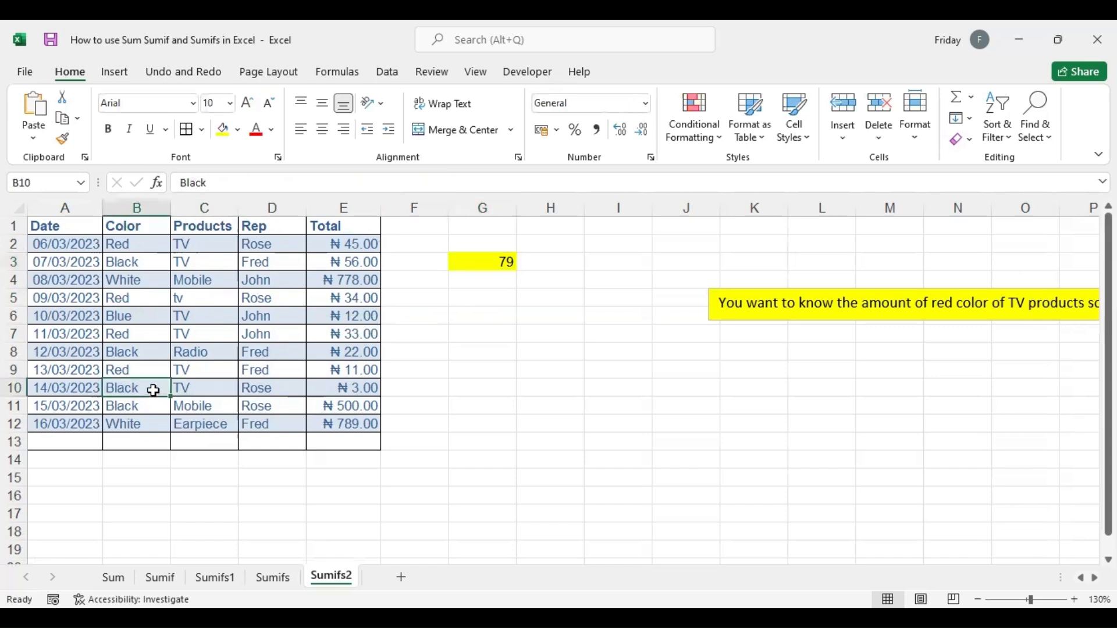
text(red)
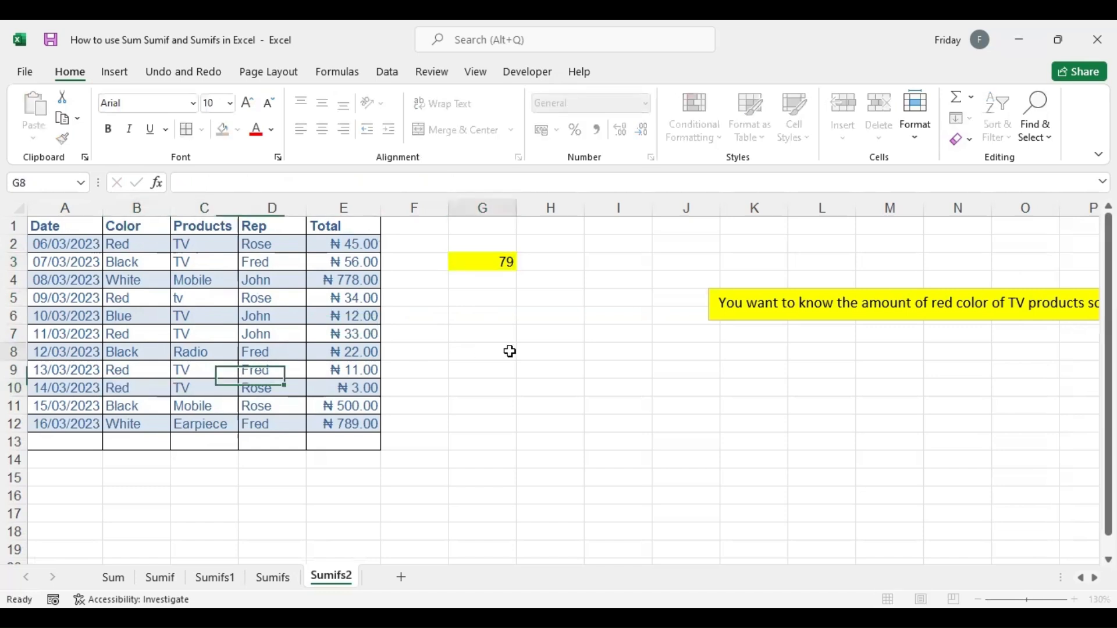
click(509, 351)
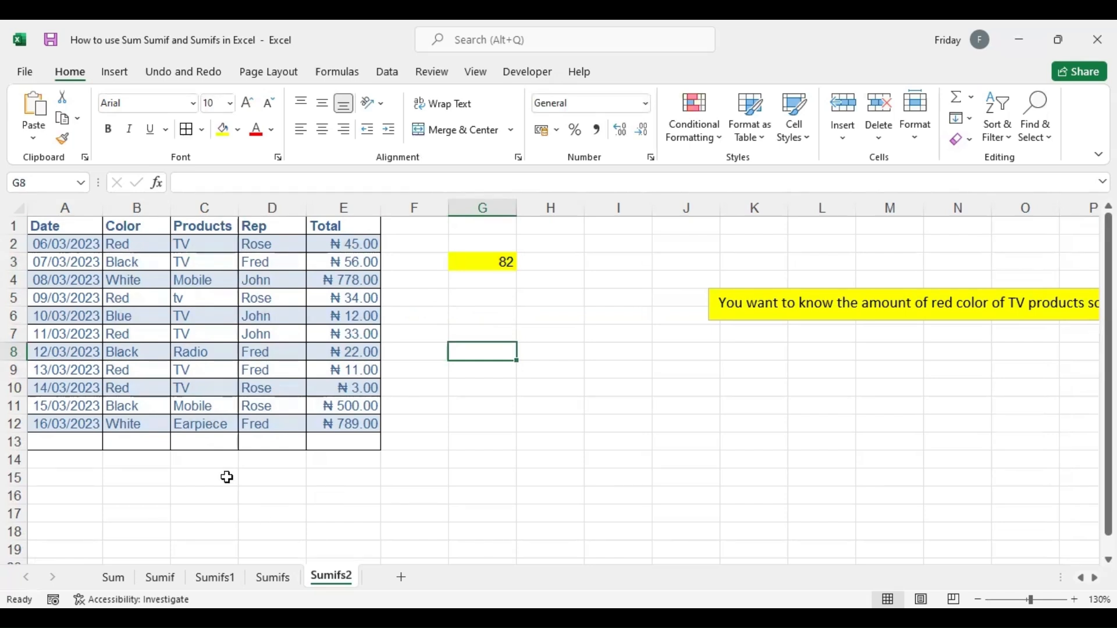
Step: Select the empty date cell A13 below the last sales record
click(51, 438)
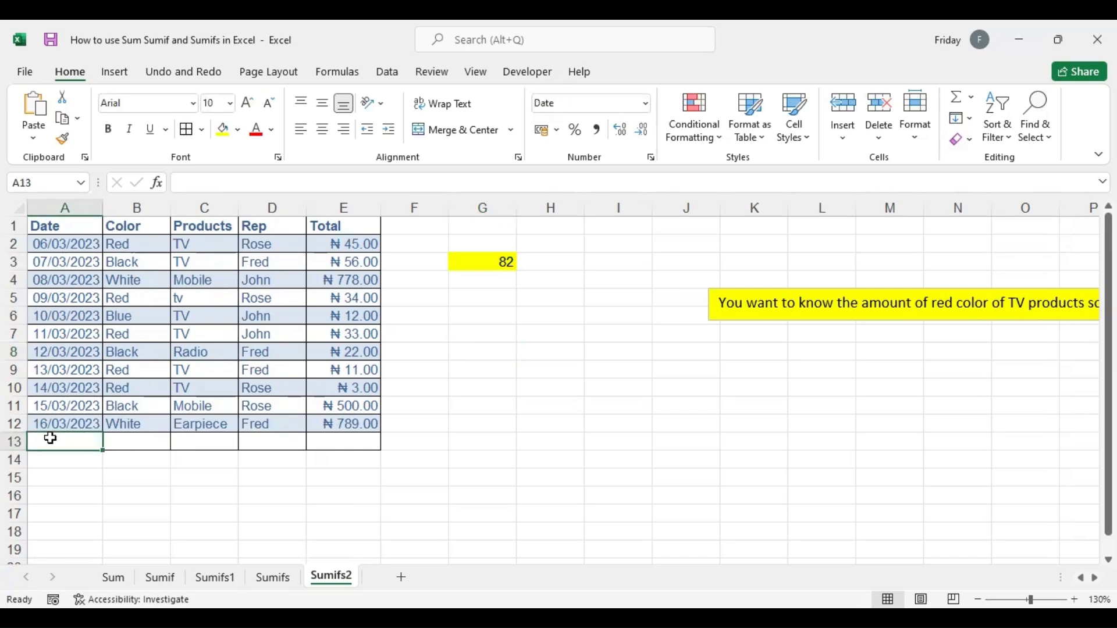